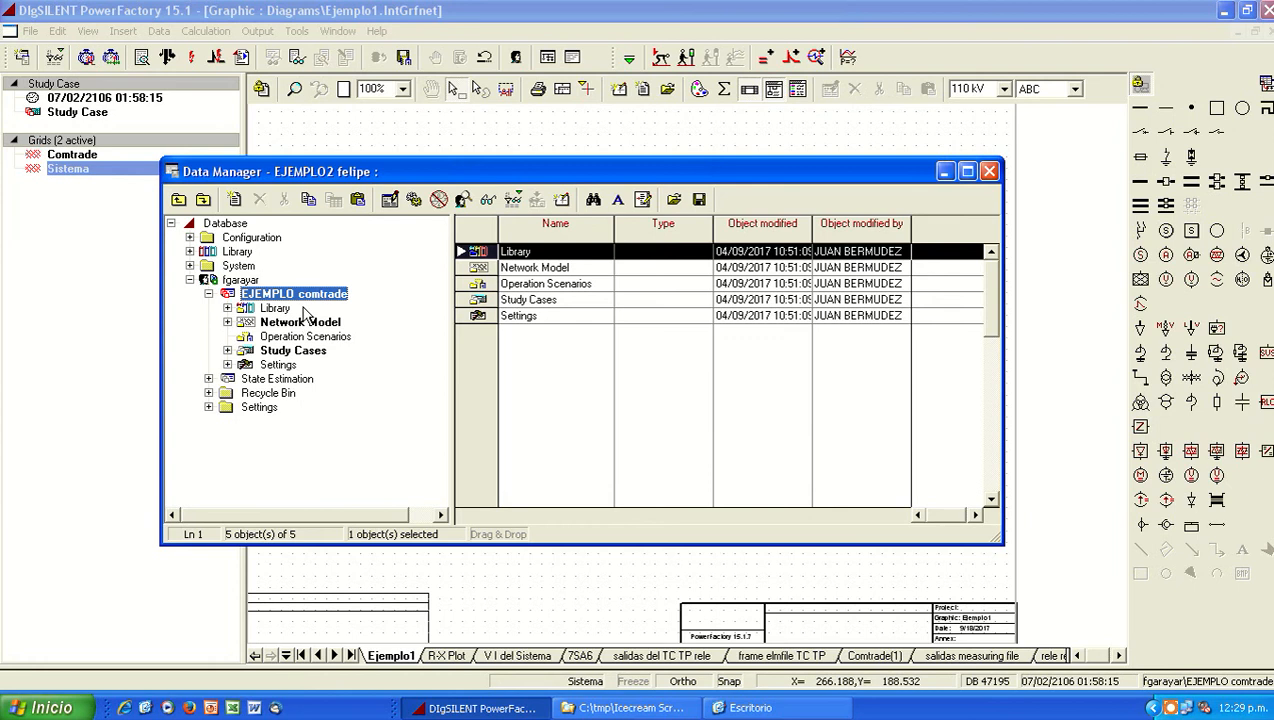
# Step: Minimize the Data Manager and deactivate the Comtrade grid, leaving the Sistema grid active
pyautogui.click(945, 172)
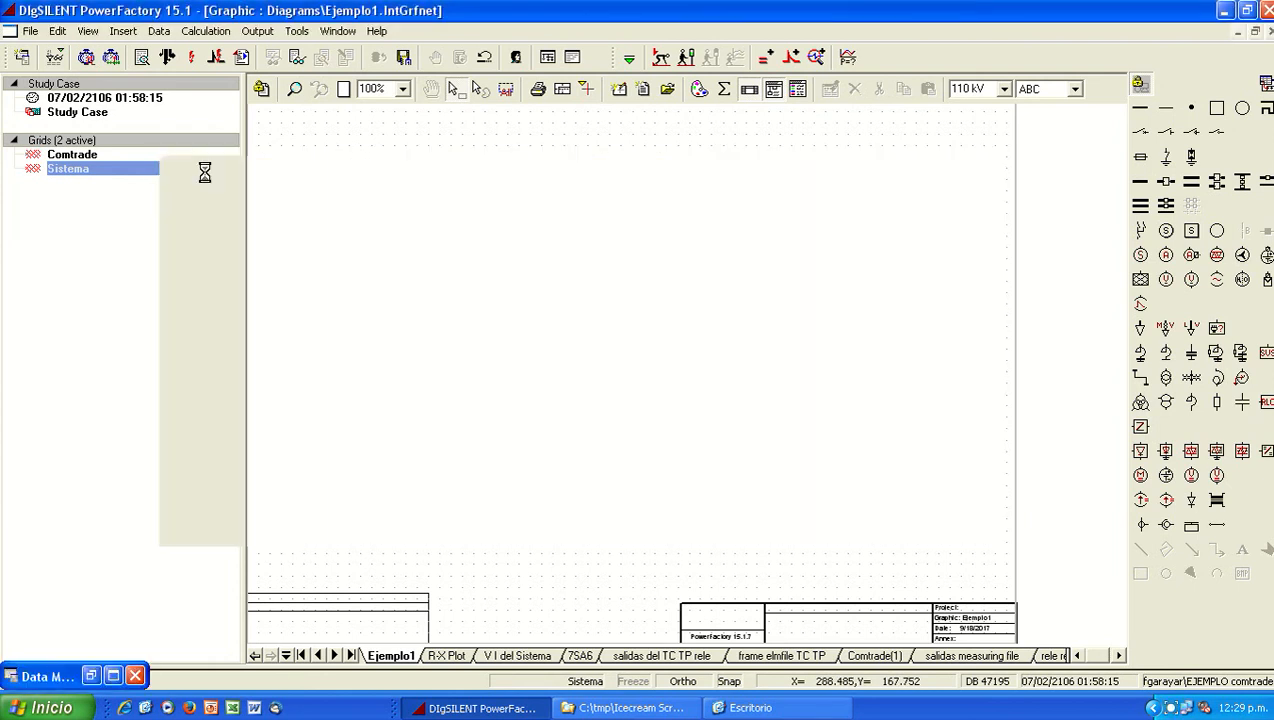
pyautogui.click(96, 155)
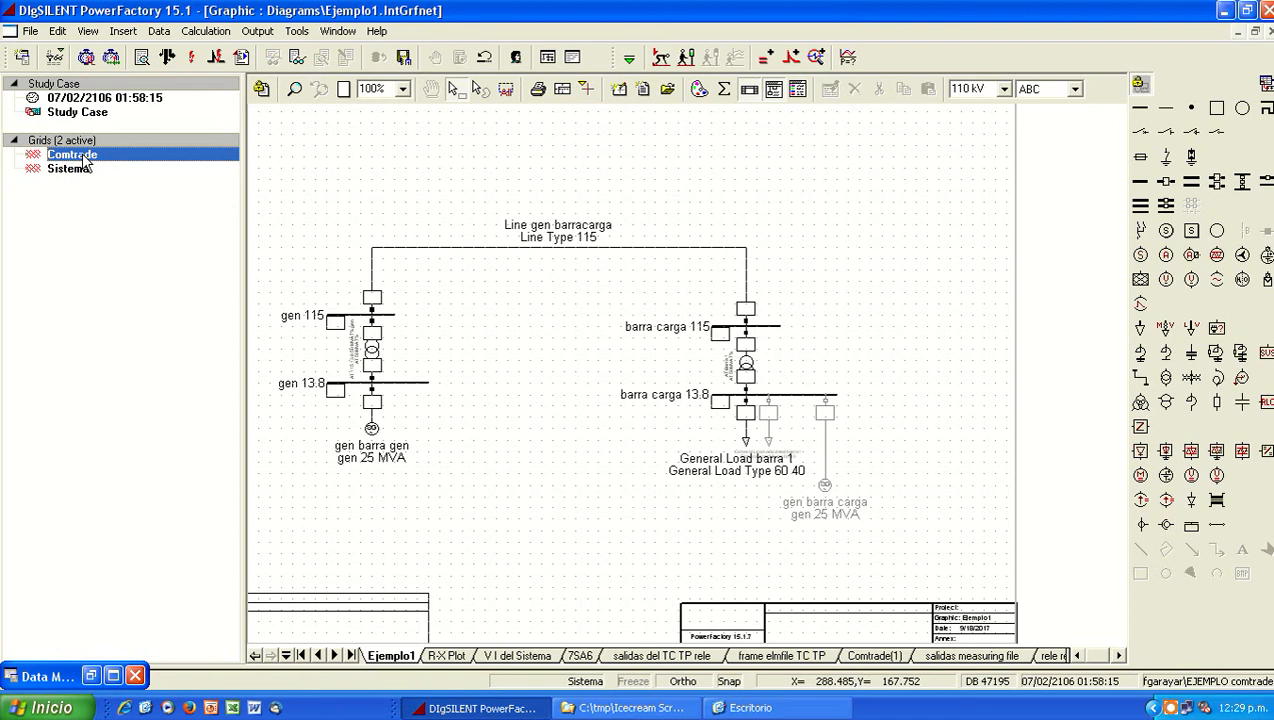
pyautogui.click(82, 174)
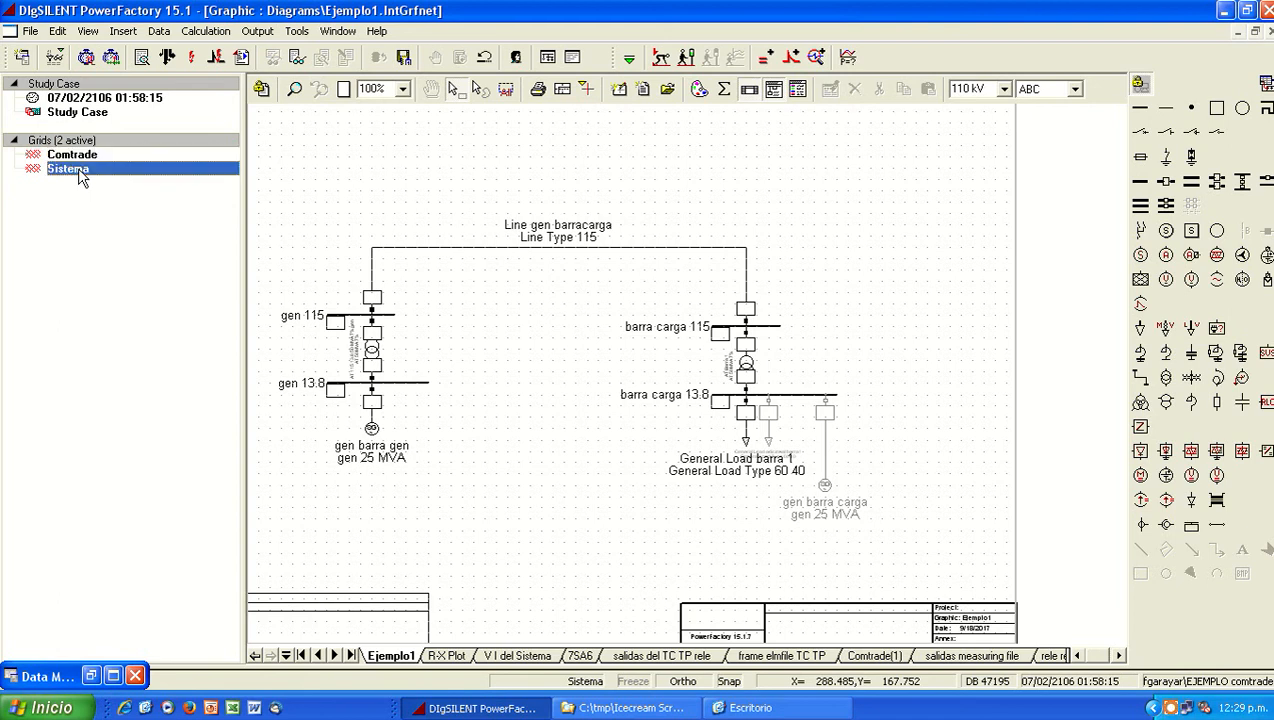
pyautogui.rightClick(82, 156)
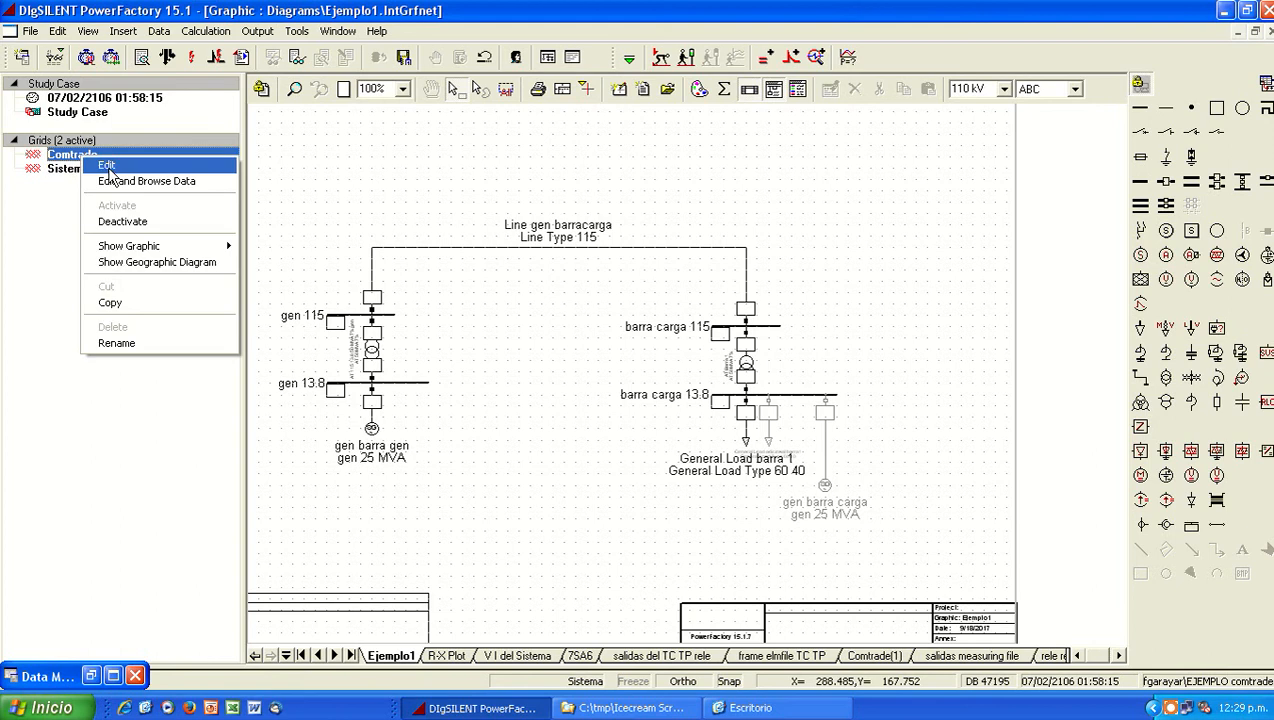
pyautogui.click(122, 221)
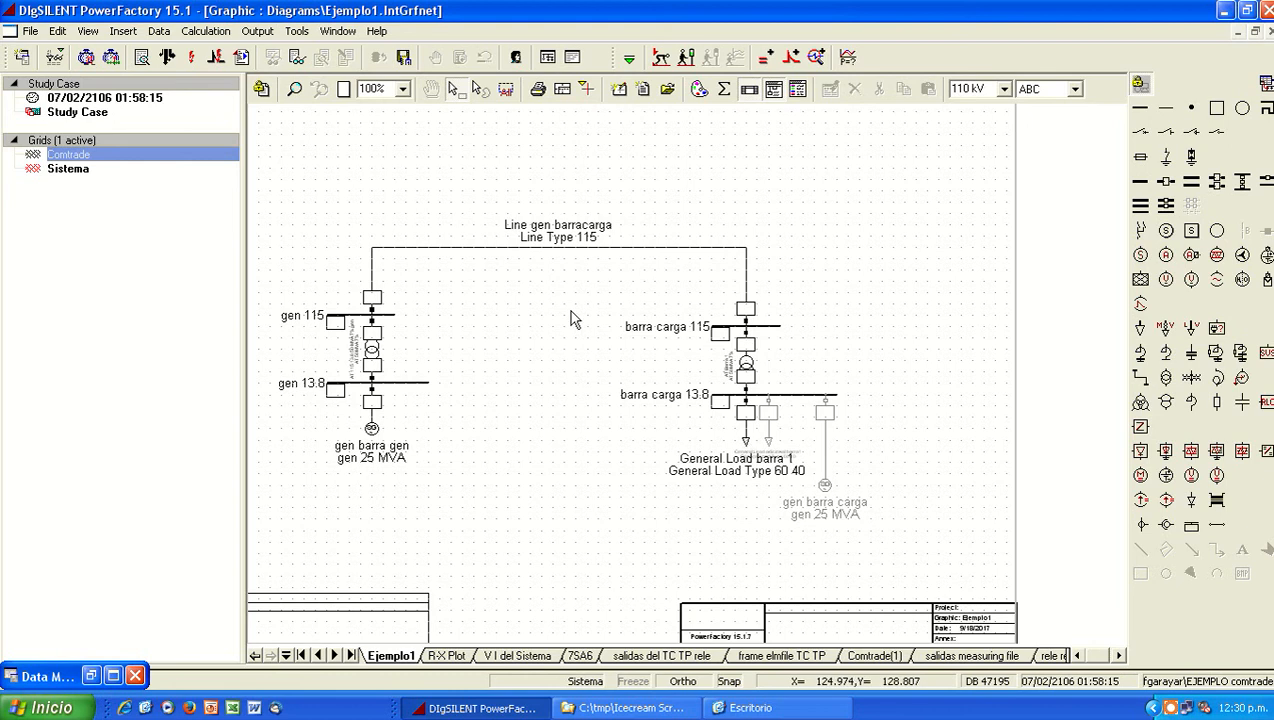
# Step: Check the devices installed in the cubicle at the gen 115 end of Line gen barracarga
pyautogui.rightClick(372, 308)
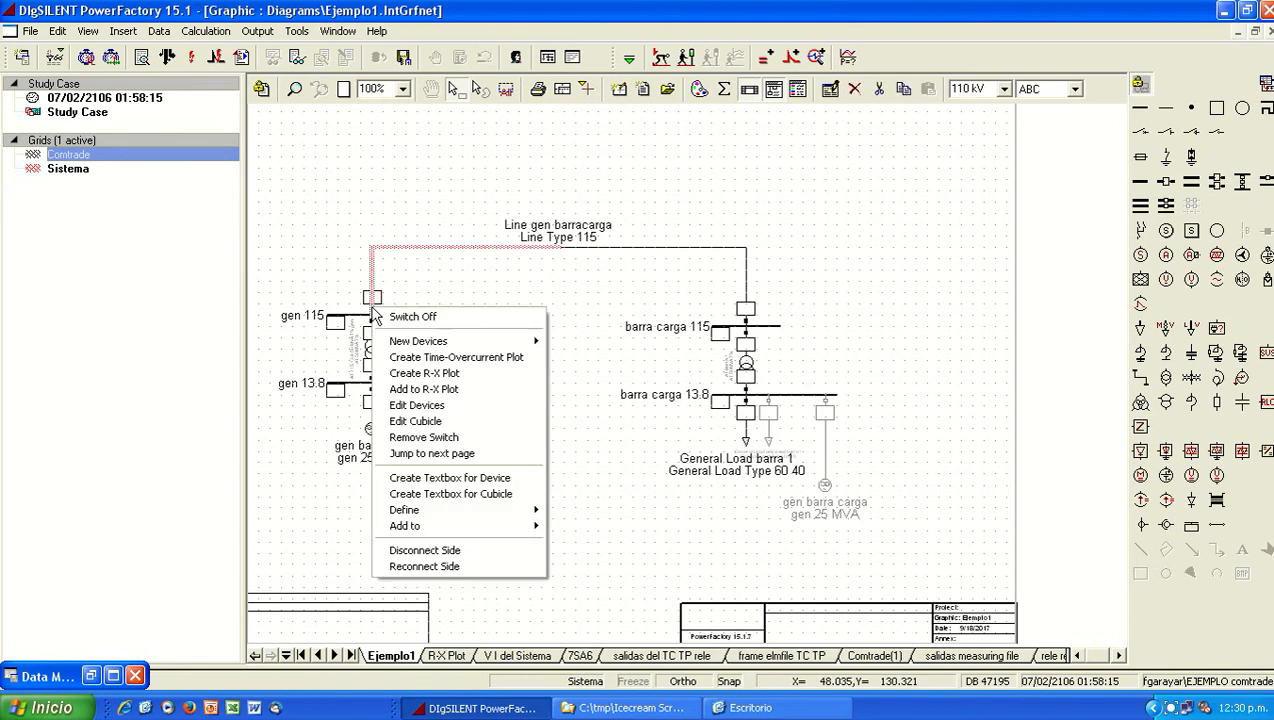
pyautogui.click(416, 406)
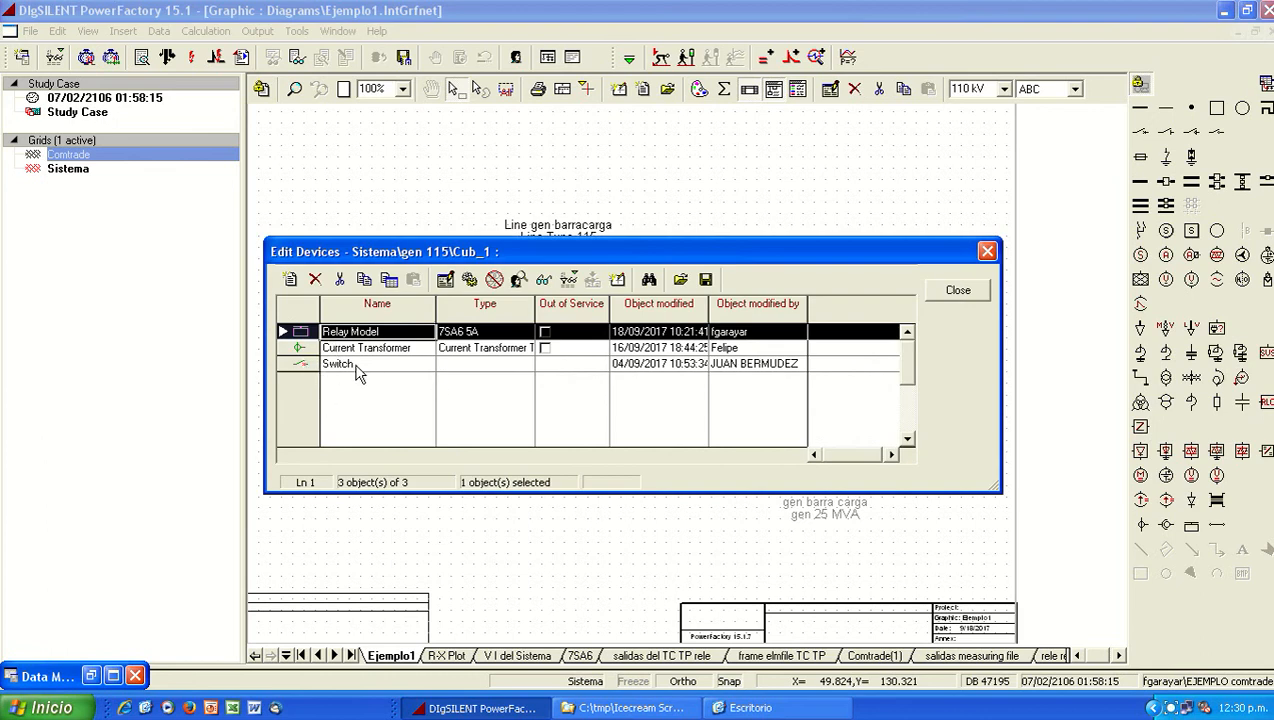
pyautogui.click(955, 293)
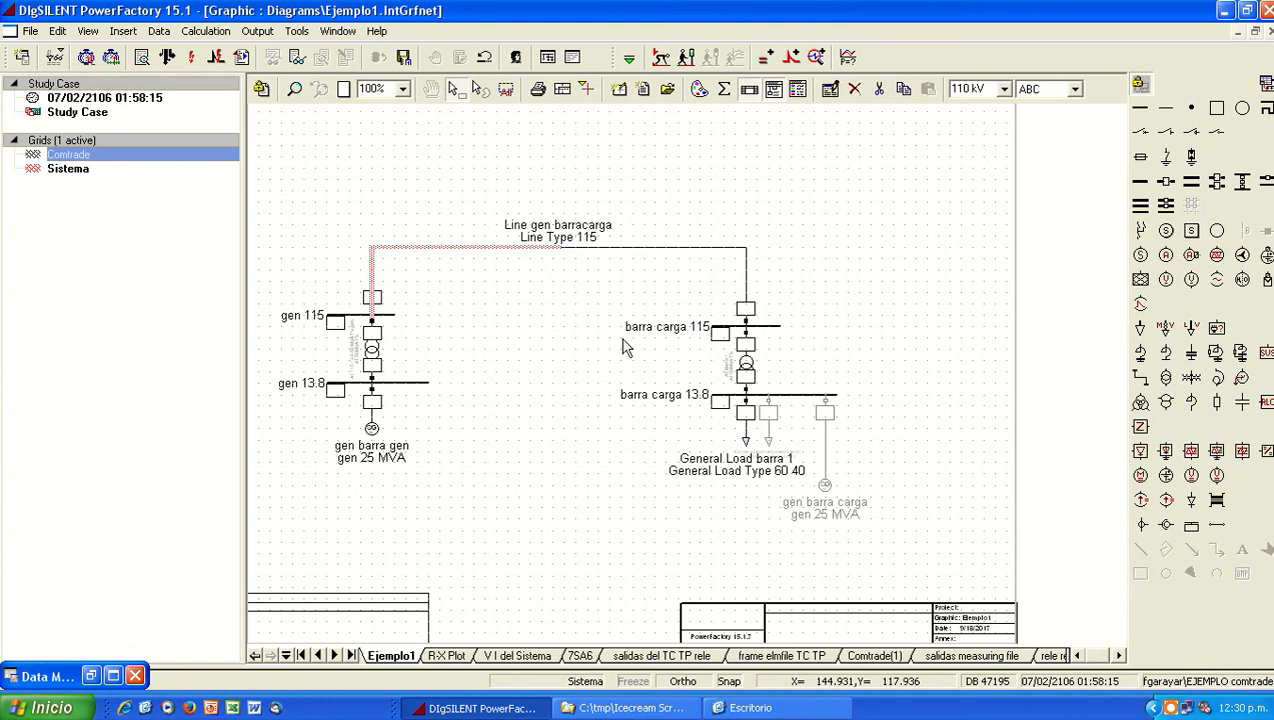
pyautogui.click(431, 336)
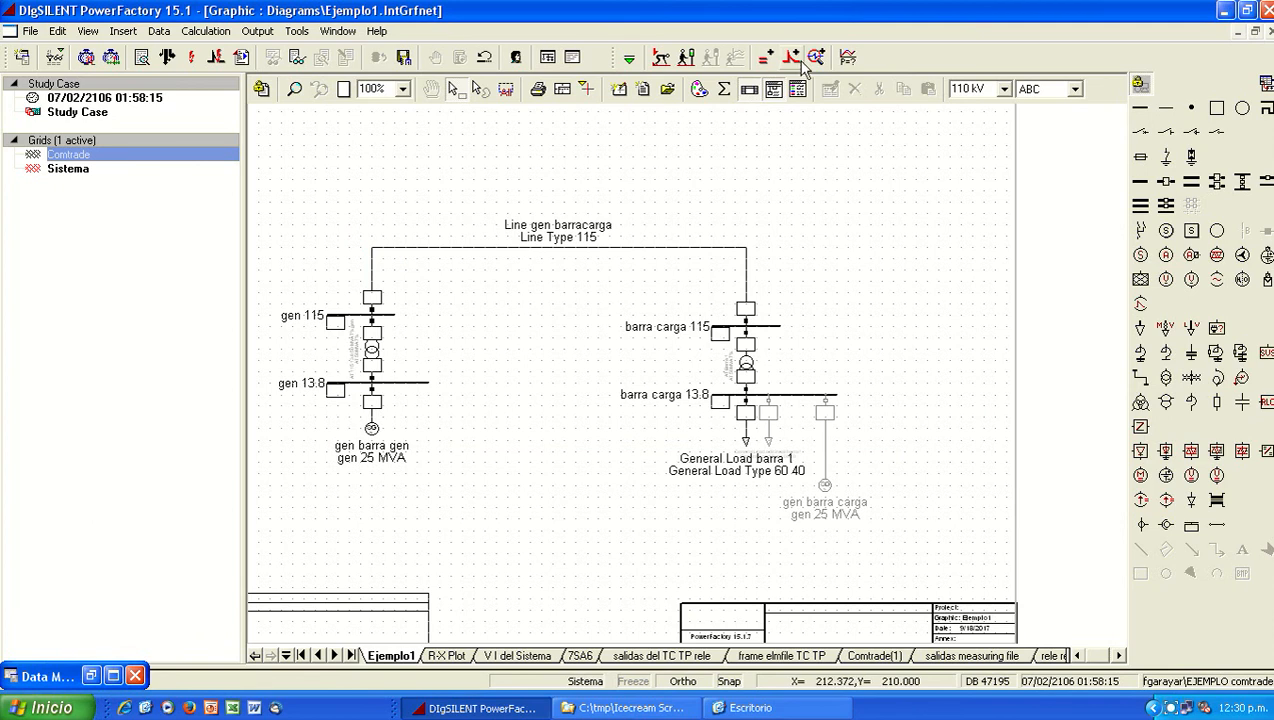
# Step: Run the simulation with the absolute stop time of 0.5 s
pyautogui.click(688, 60)
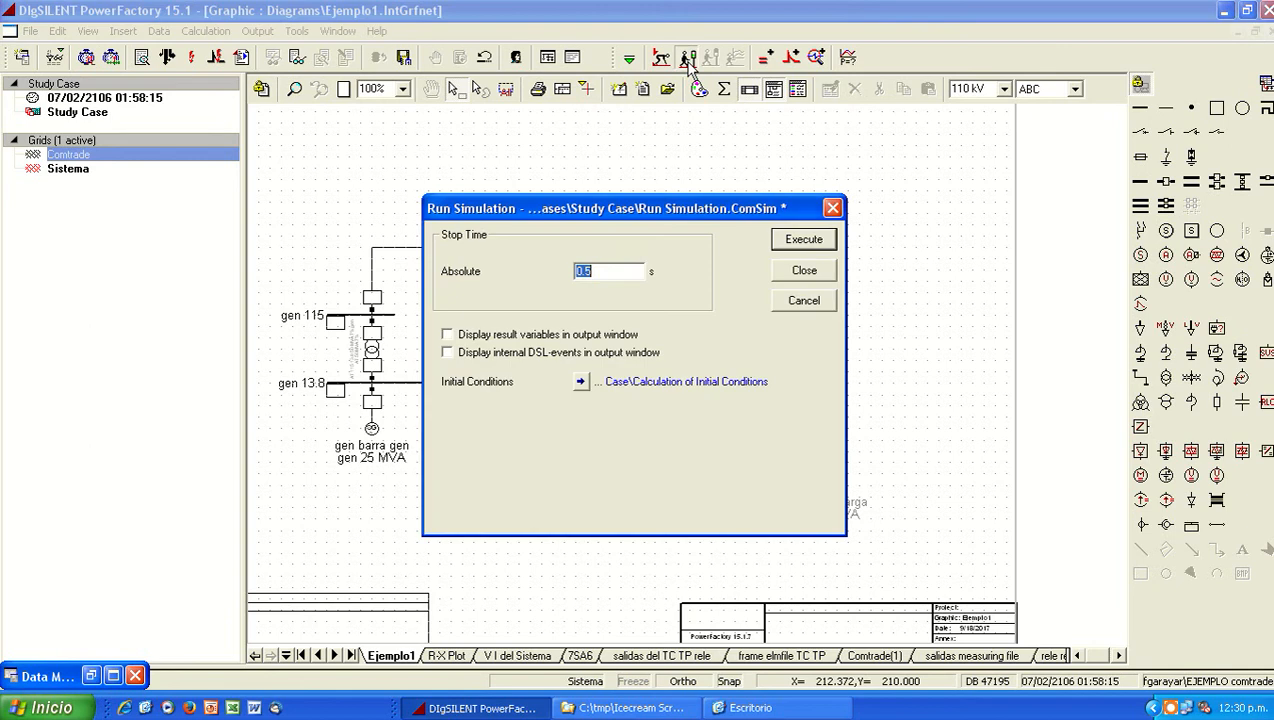
pyautogui.click(797, 272)
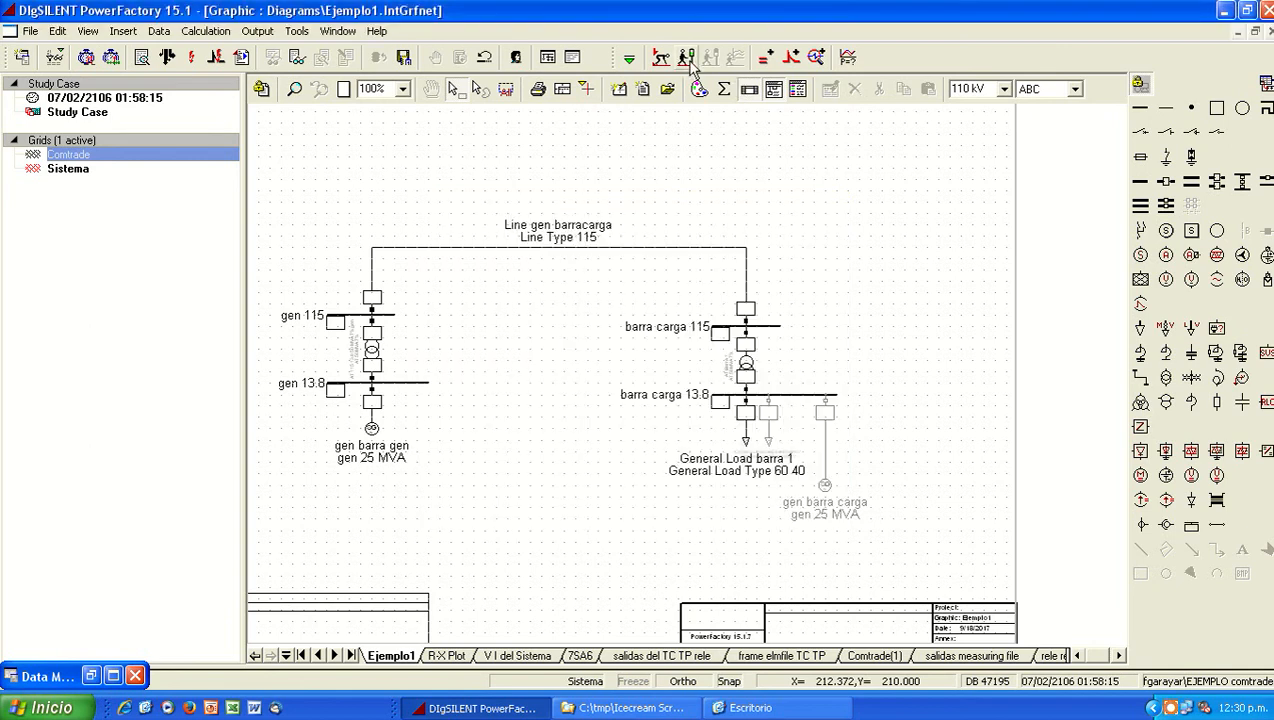
pyautogui.click(688, 58)
pyautogui.click(810, 246)
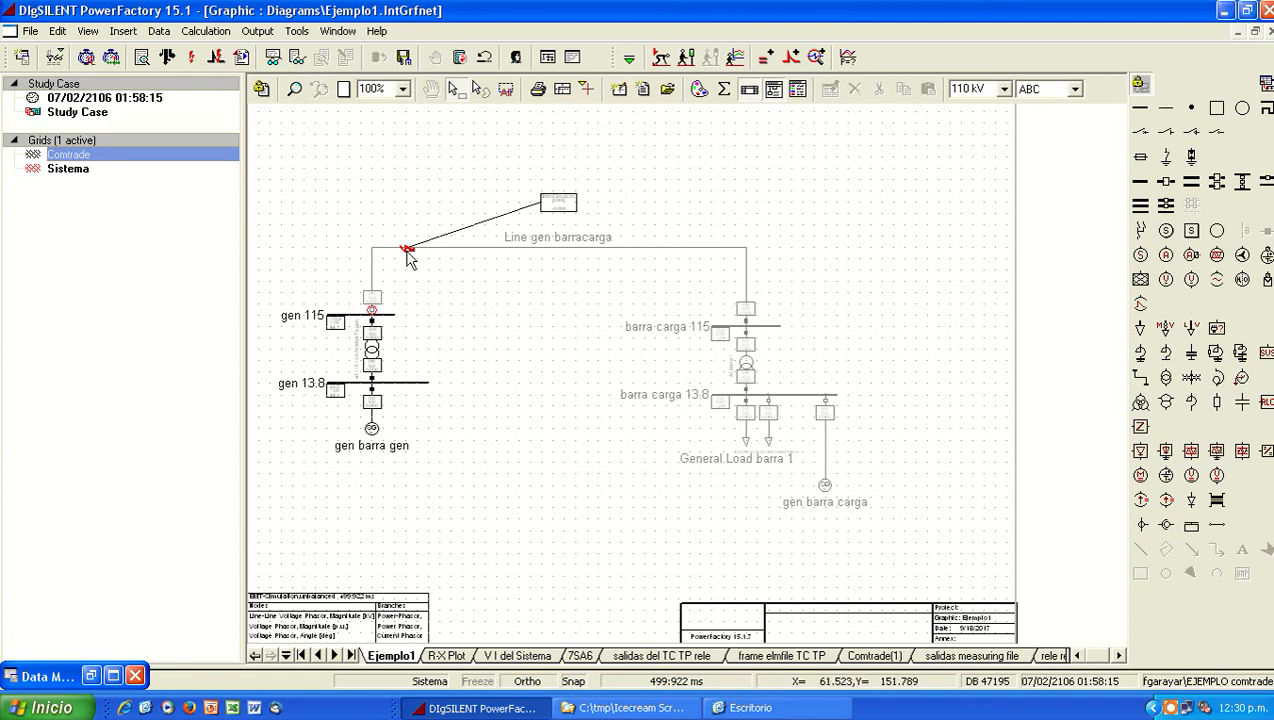
# Step: Review the simulation events and the settings of the short-circuit event on Line gen barracarga
pyautogui.click(781, 60)
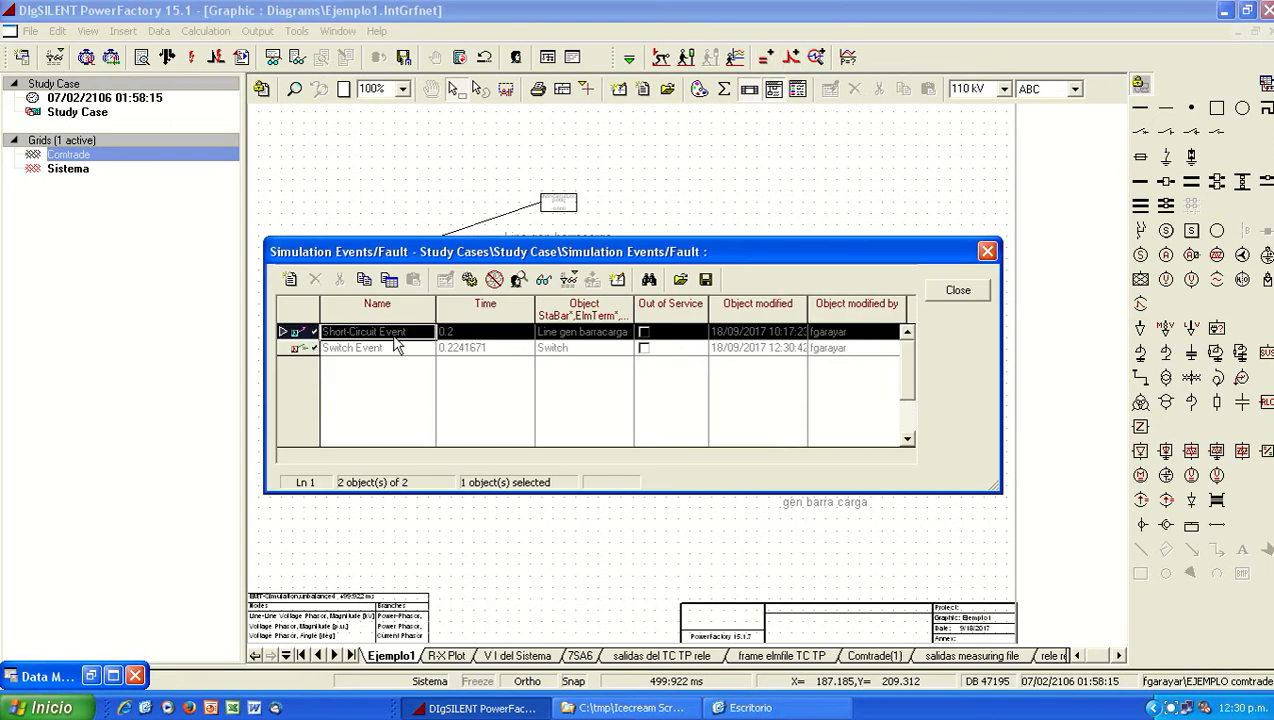
pyautogui.doubleClick(311, 334)
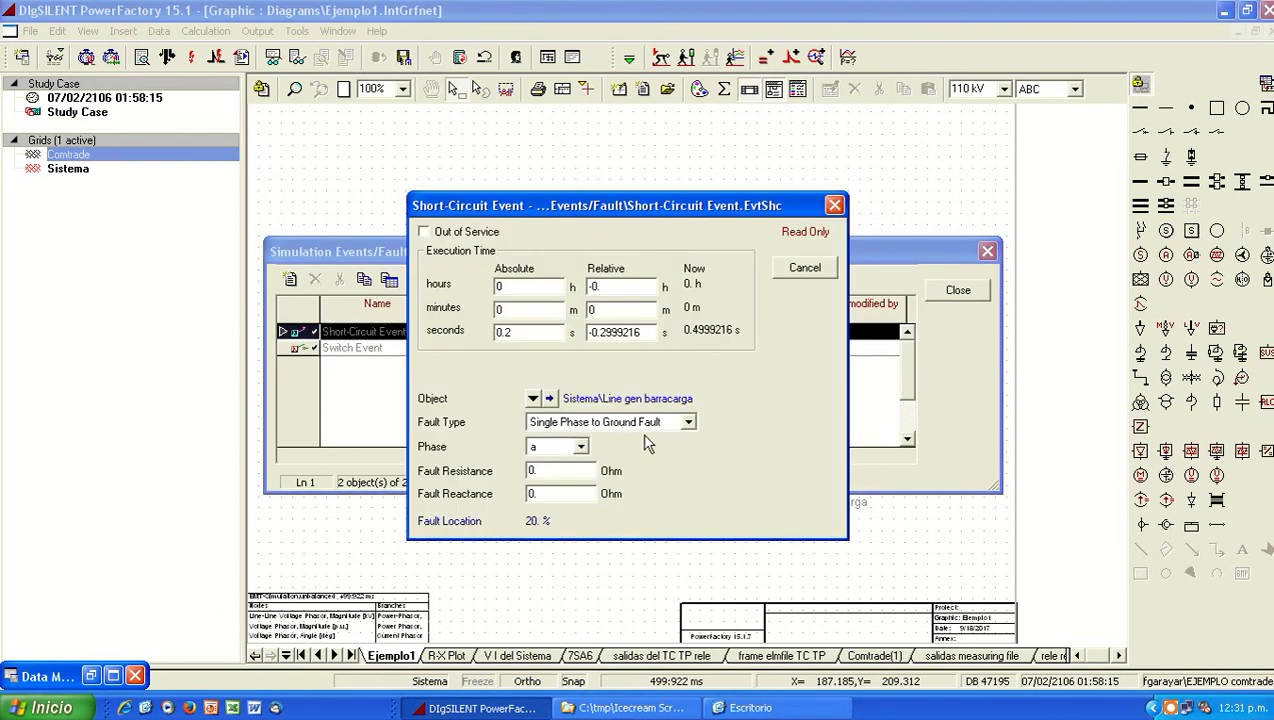
pyautogui.click(805, 267)
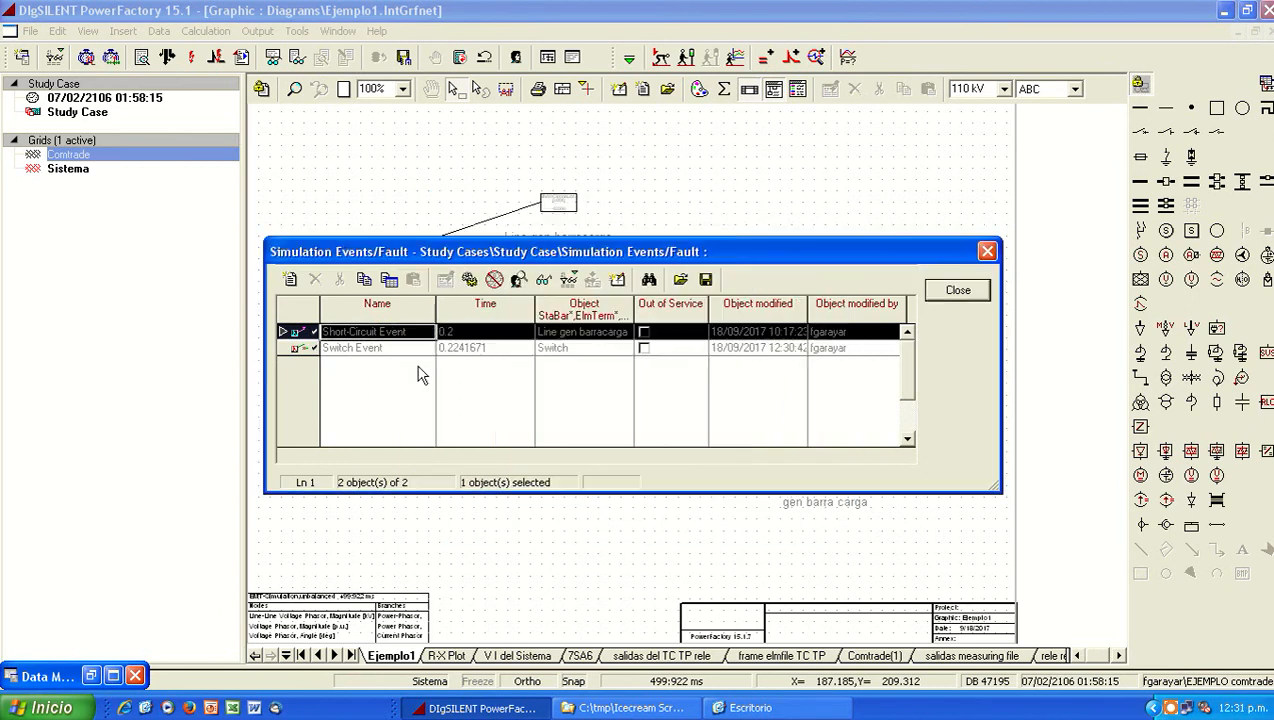
pyautogui.click(958, 291)
# Step: Examine the relay's impedance trajectory in the R-X Plot and the voltage and current waveforms in V I del Sistema
pyautogui.click(450, 656)
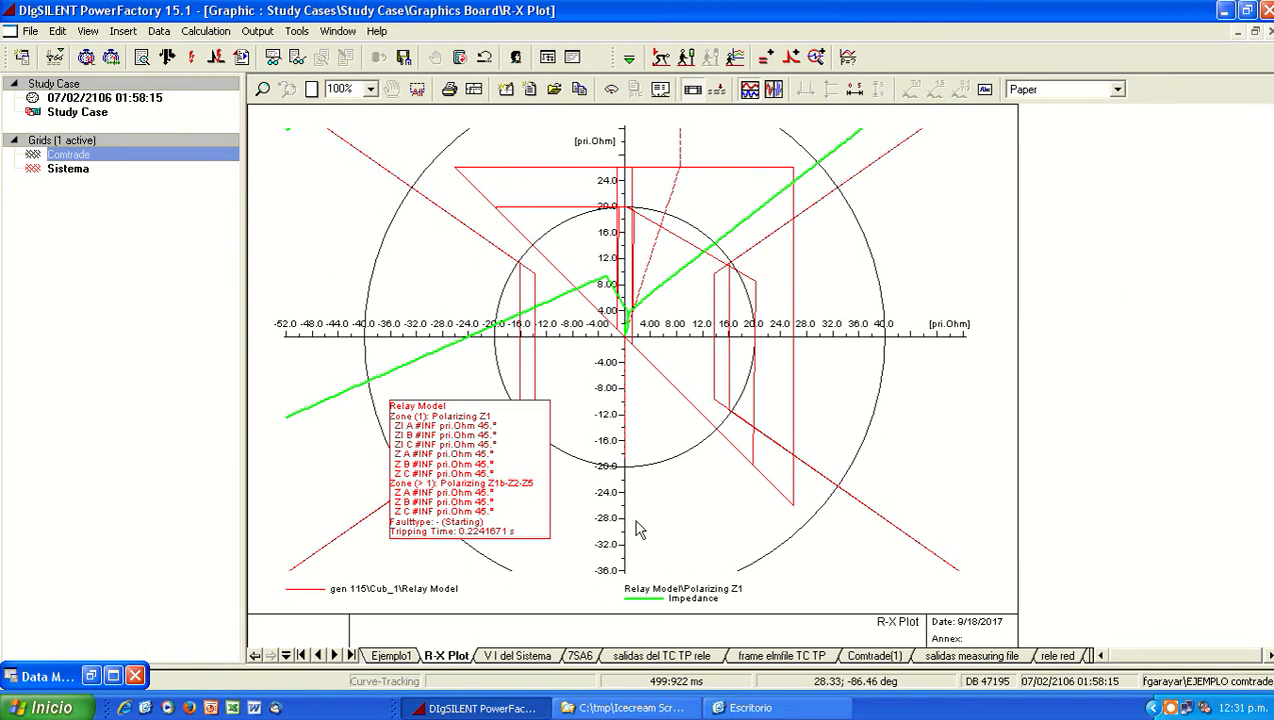
pyautogui.click(517, 655)
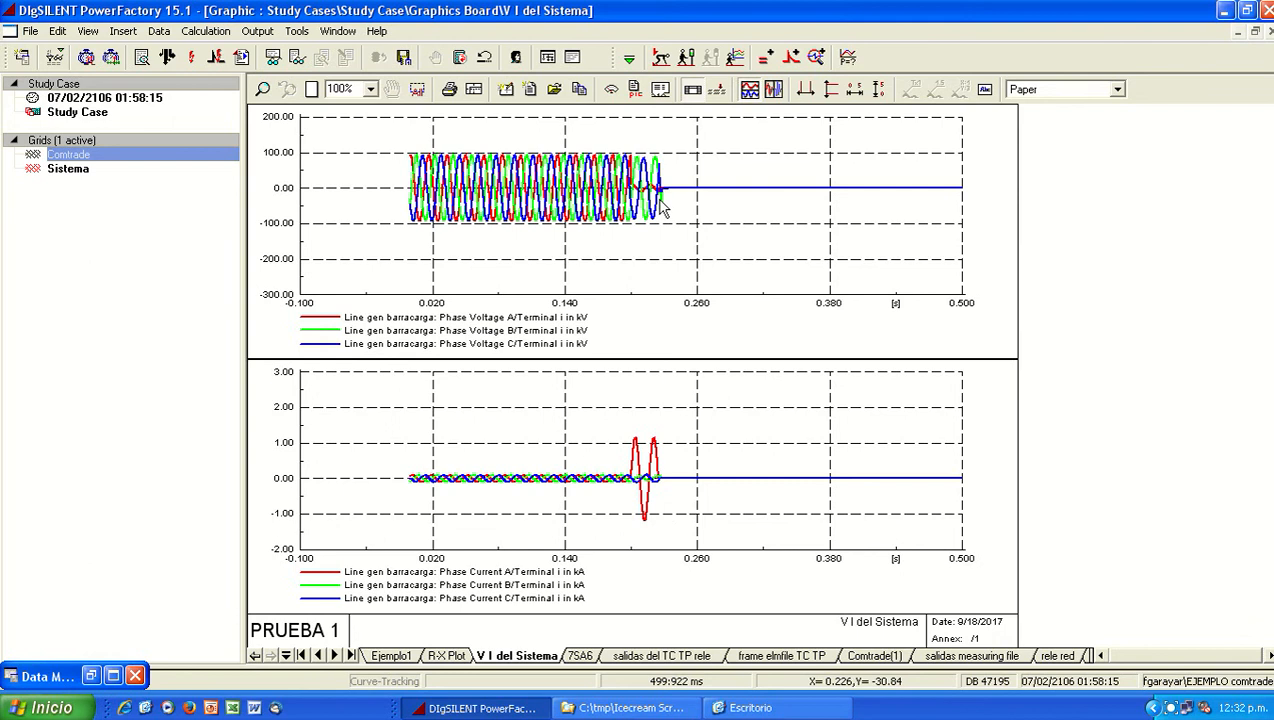
# Step: In the Ejemplo1 diagram, set the Relay Model in the line's gen 115 cubicle out of service
pyautogui.click(408, 656)
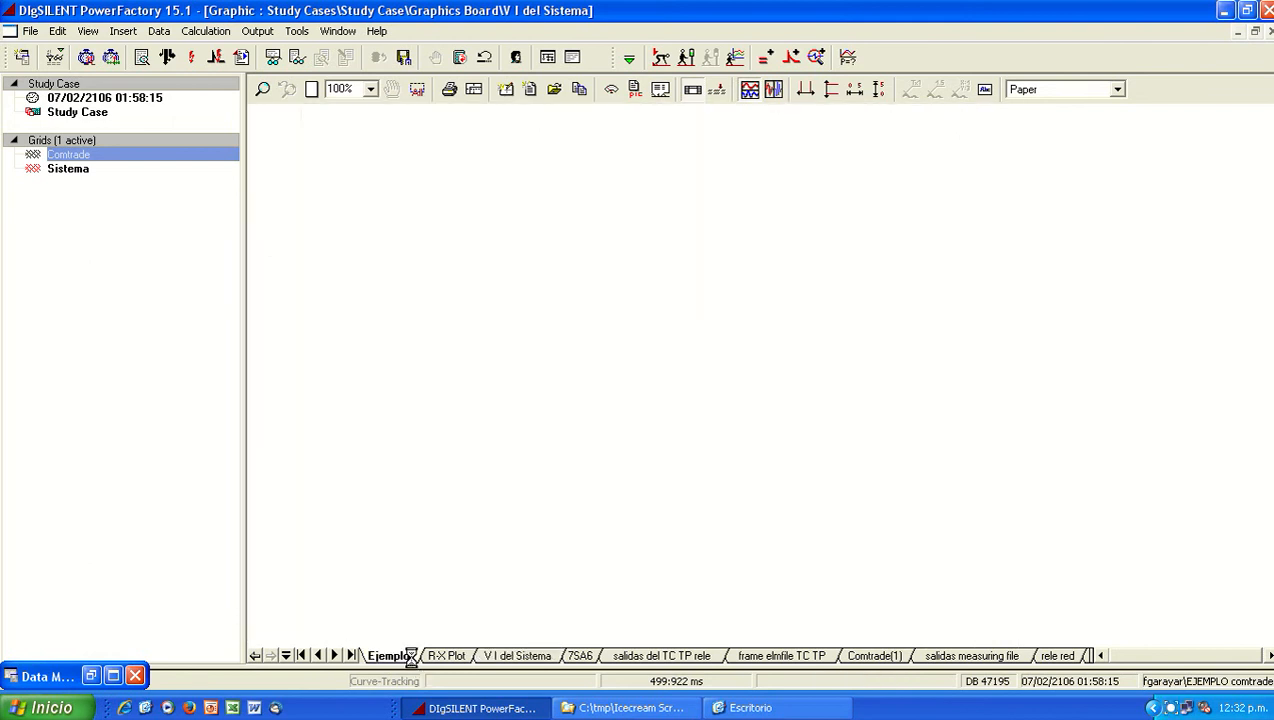
pyautogui.rightClick(372, 312)
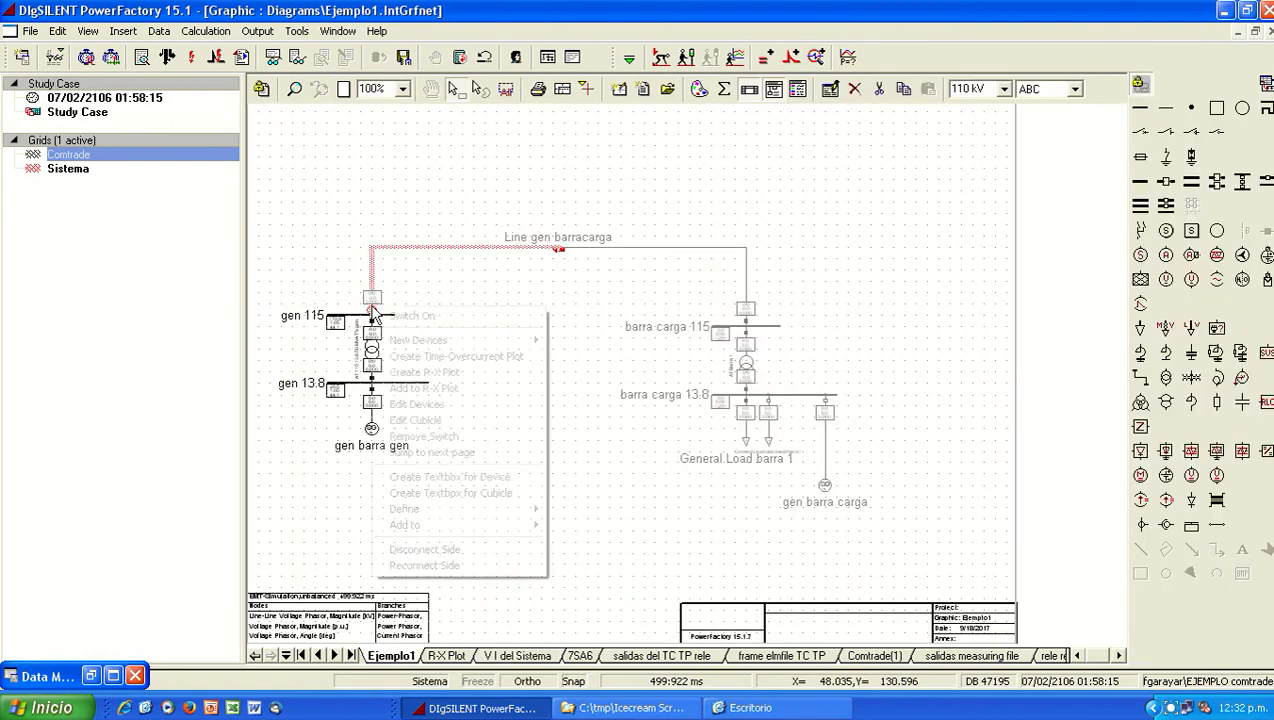
pyautogui.click(460, 406)
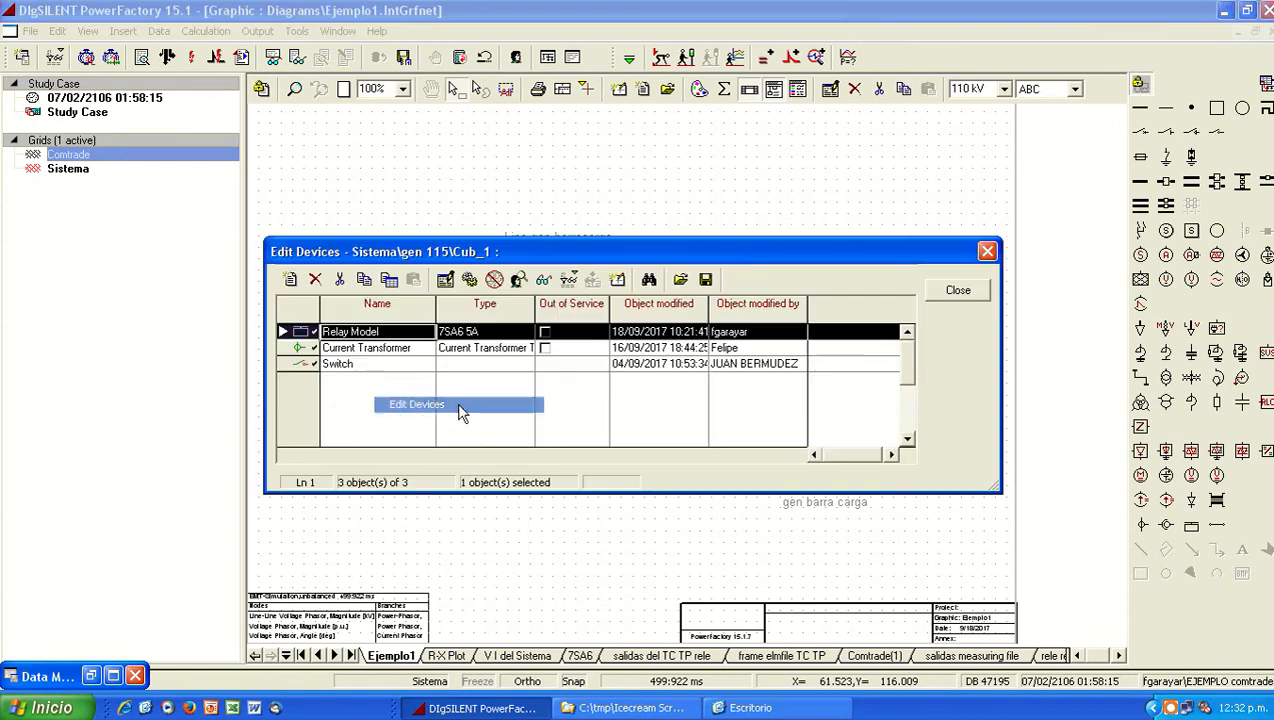
pyautogui.click(545, 332)
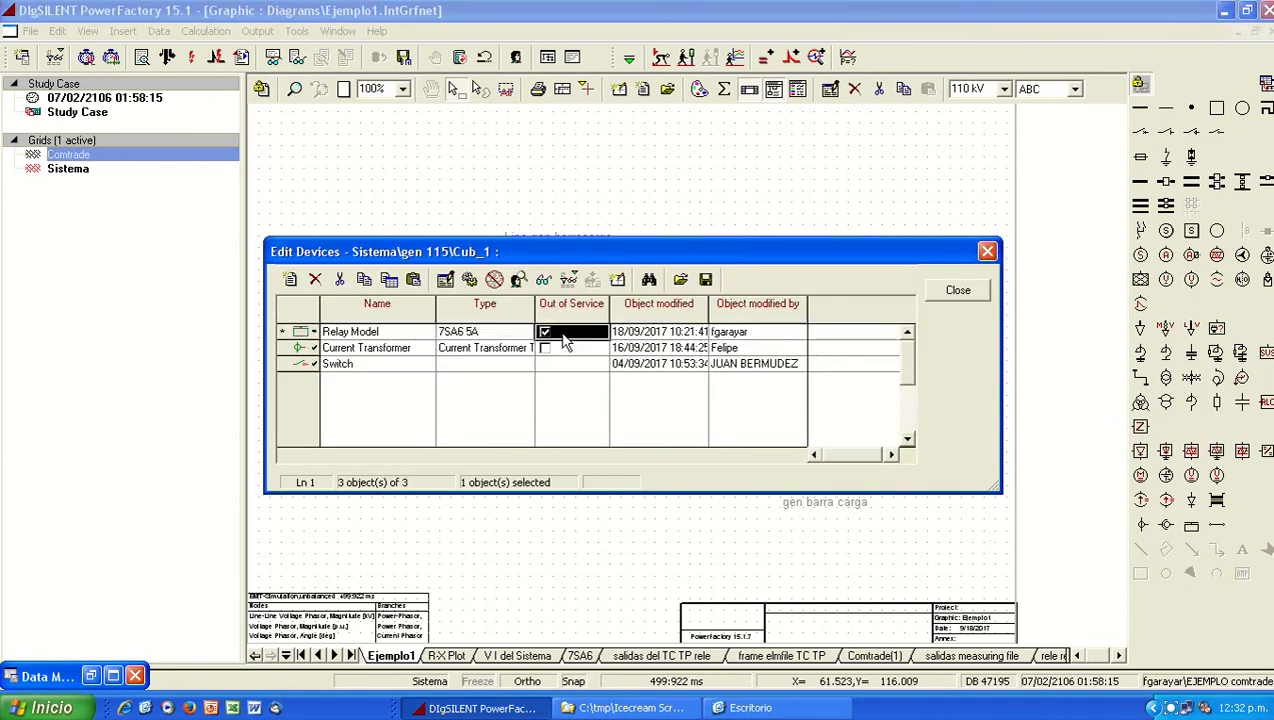
pyautogui.click(980, 292)
pyautogui.click(548, 412)
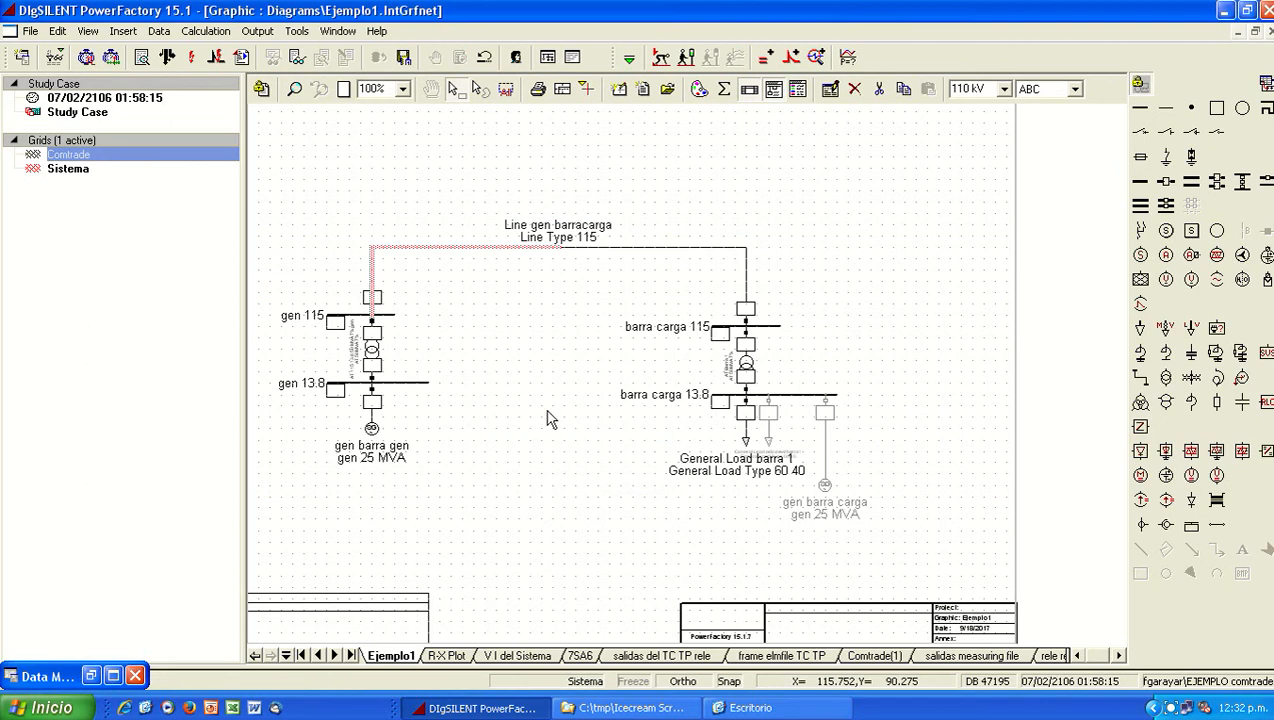
# Step: Rerun the simulation to 0.5 s with the relay disabled and check the R-X Plot and V I del Sistema waveforms
pyautogui.click(686, 57)
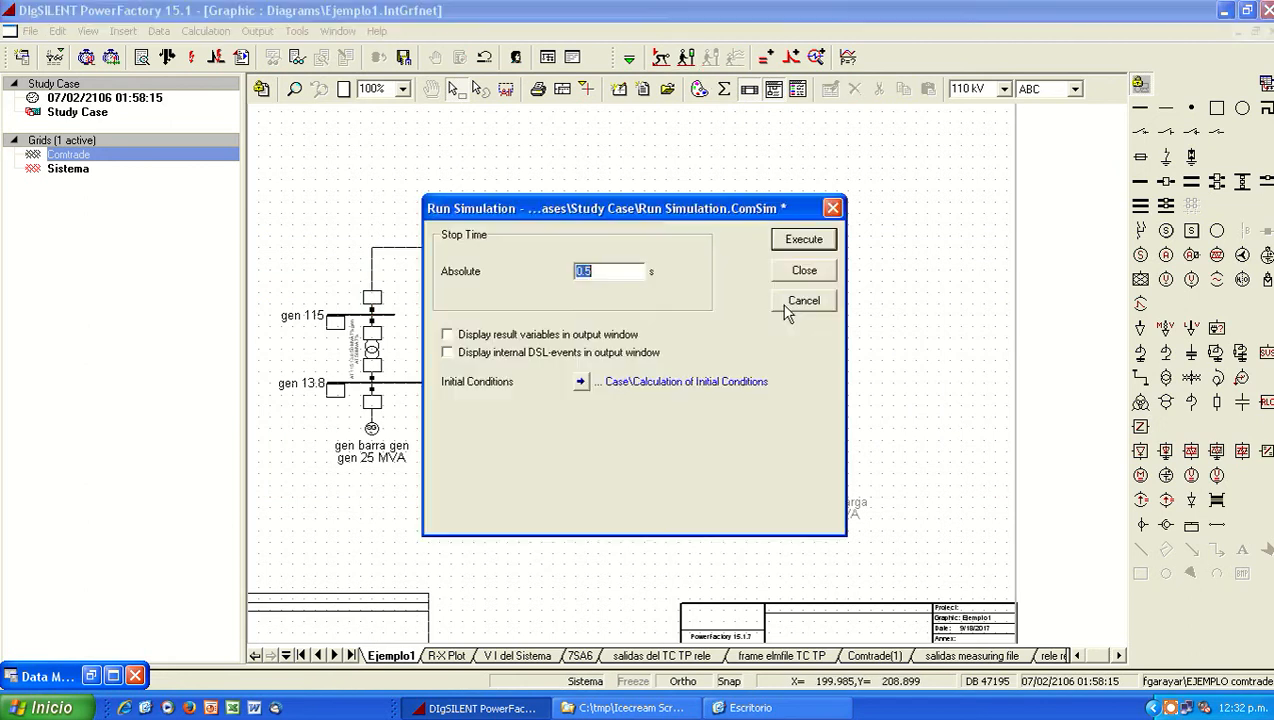
pyautogui.click(804, 240)
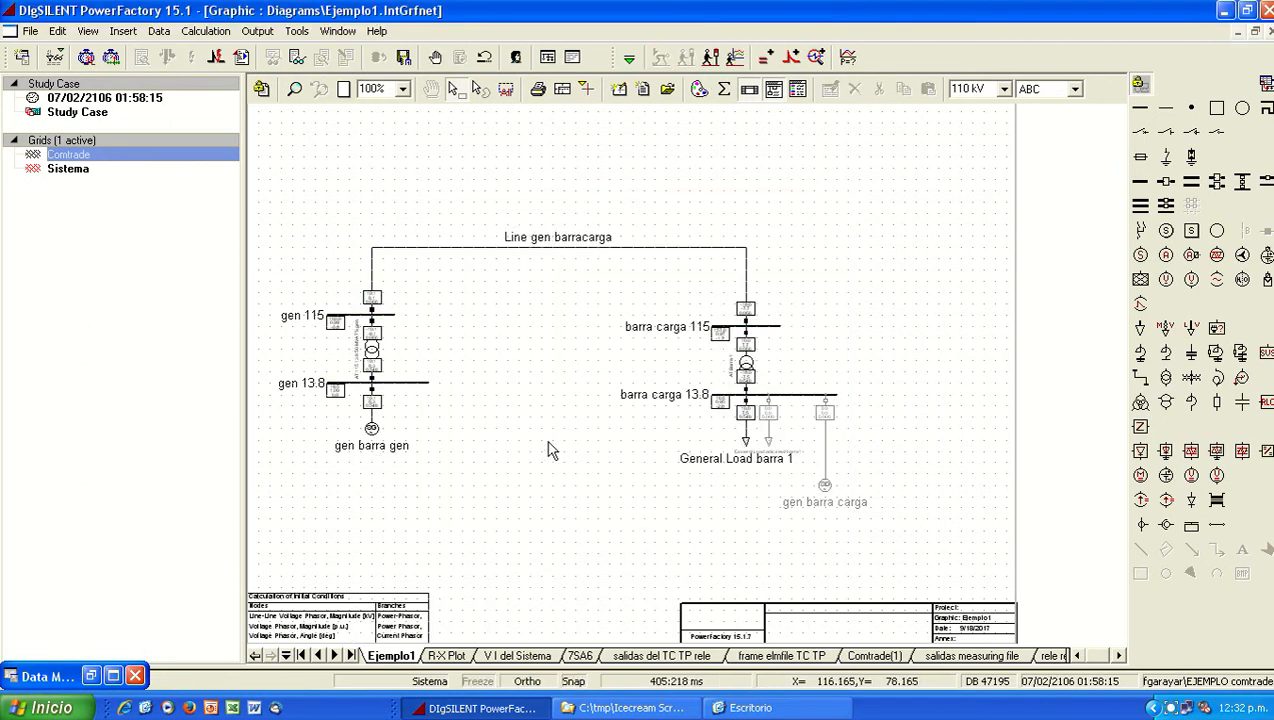
pyautogui.click(452, 656)
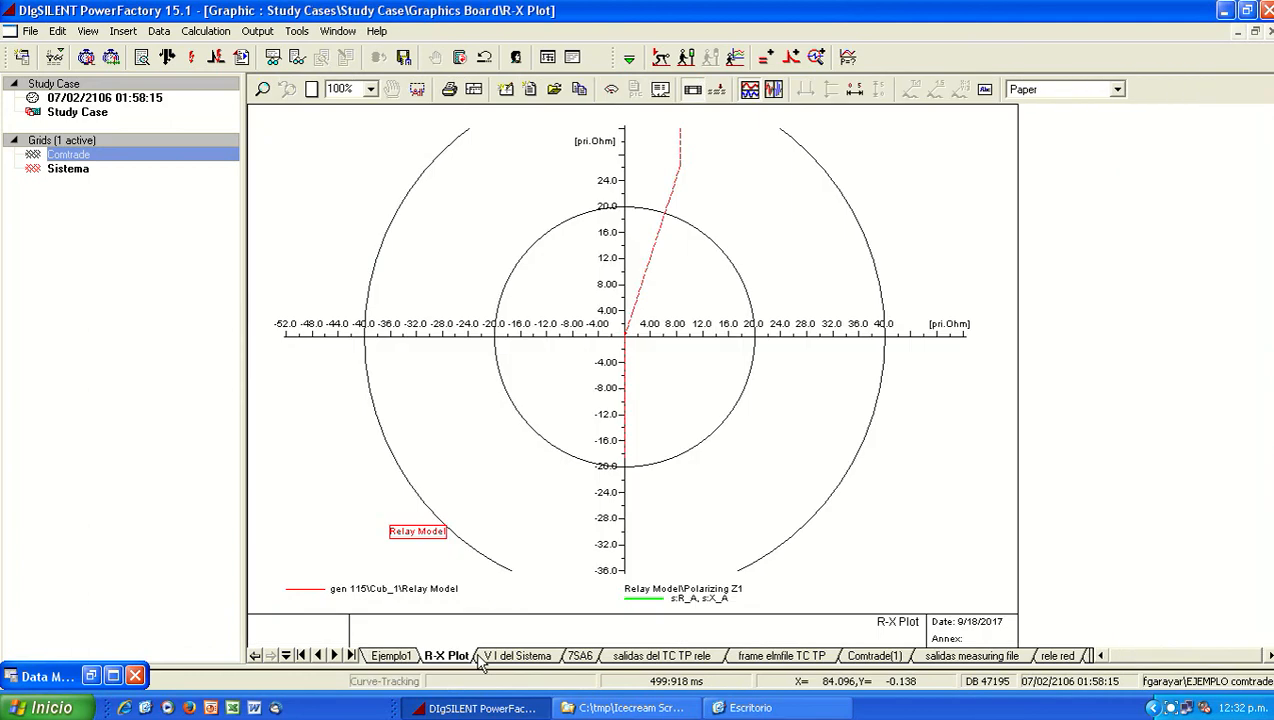
pyautogui.click(490, 655)
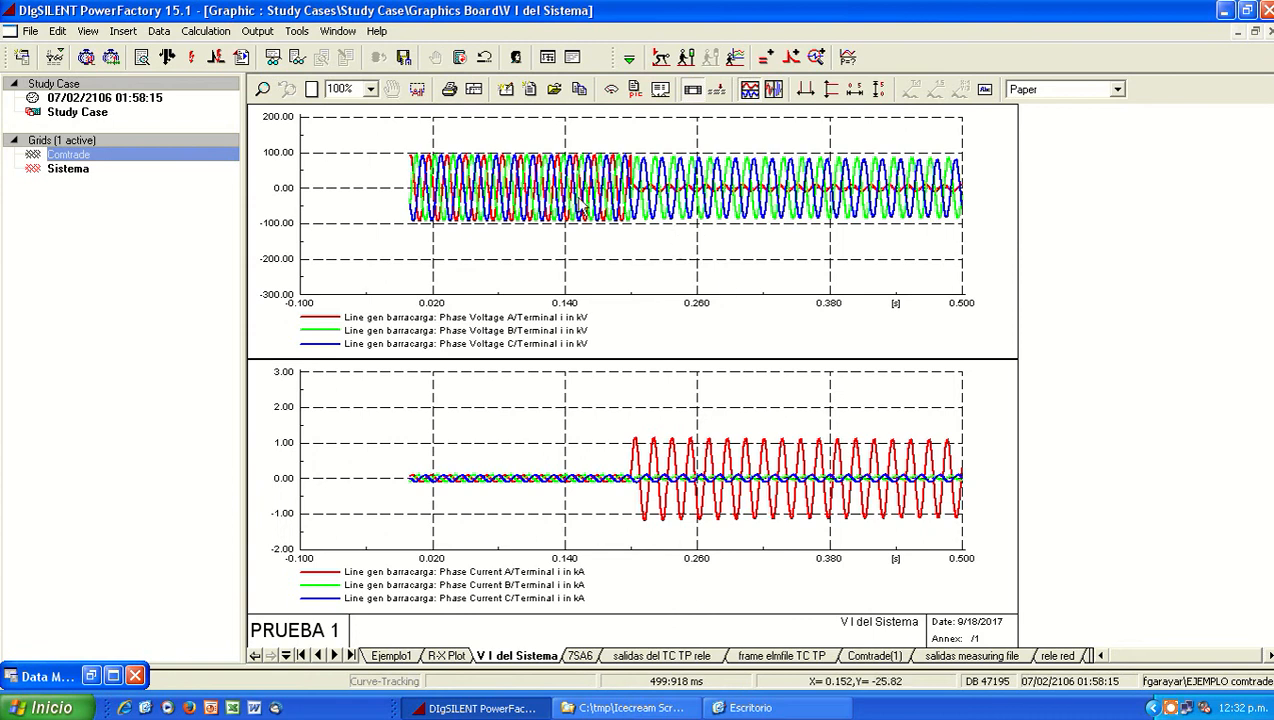
# Step: Open the export settings of the All calculations results from the Study Case in the Data Manager
pyautogui.click(113, 676)
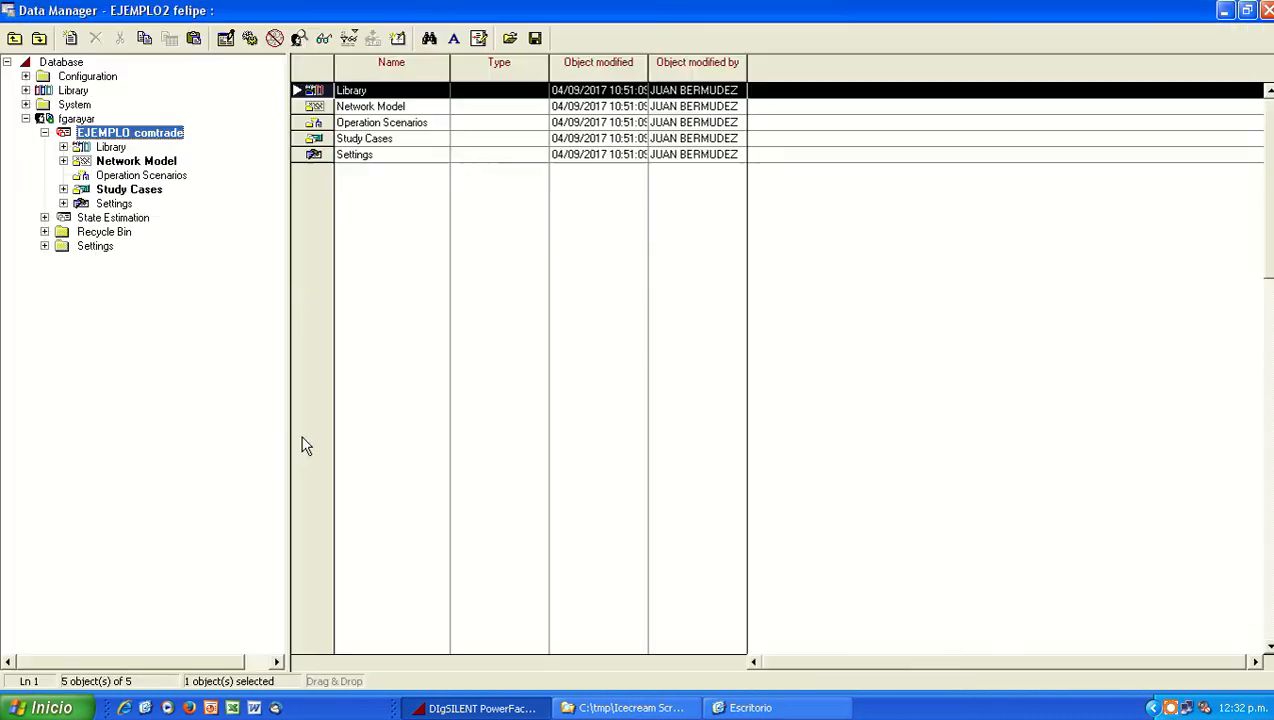
pyautogui.click(128, 190)
pyautogui.click(145, 204)
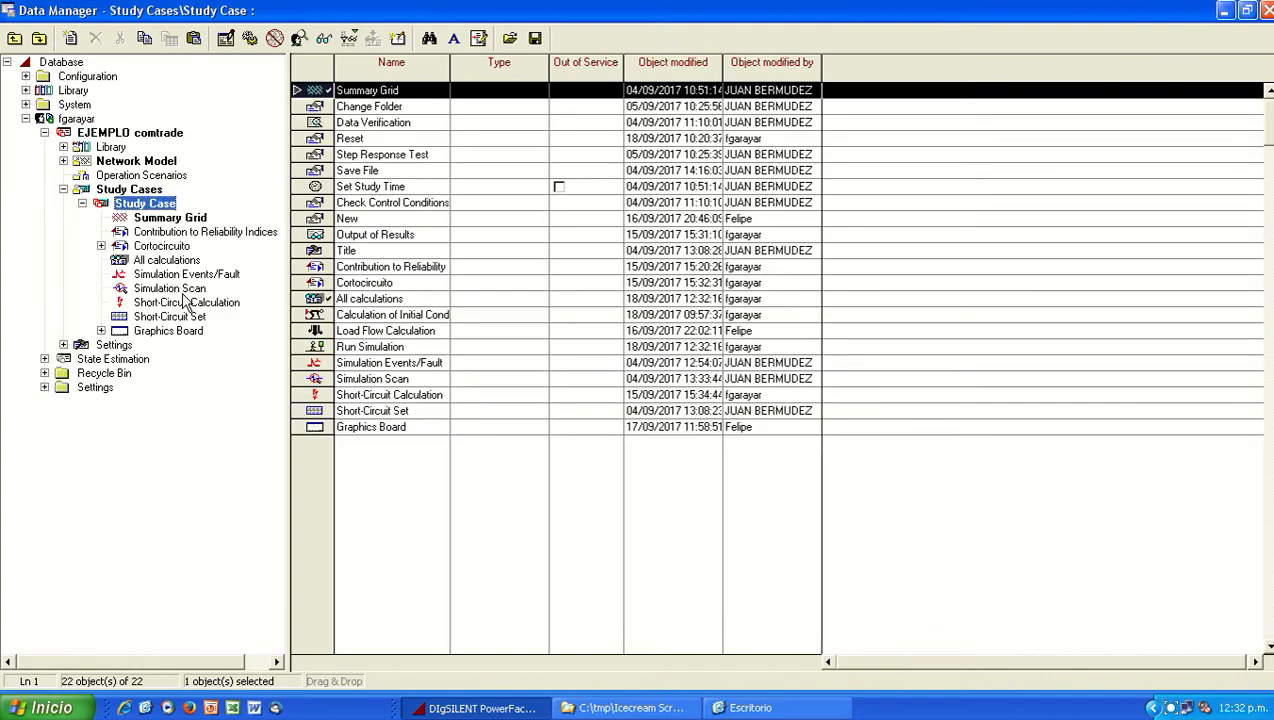
pyautogui.doubleClick(321, 299)
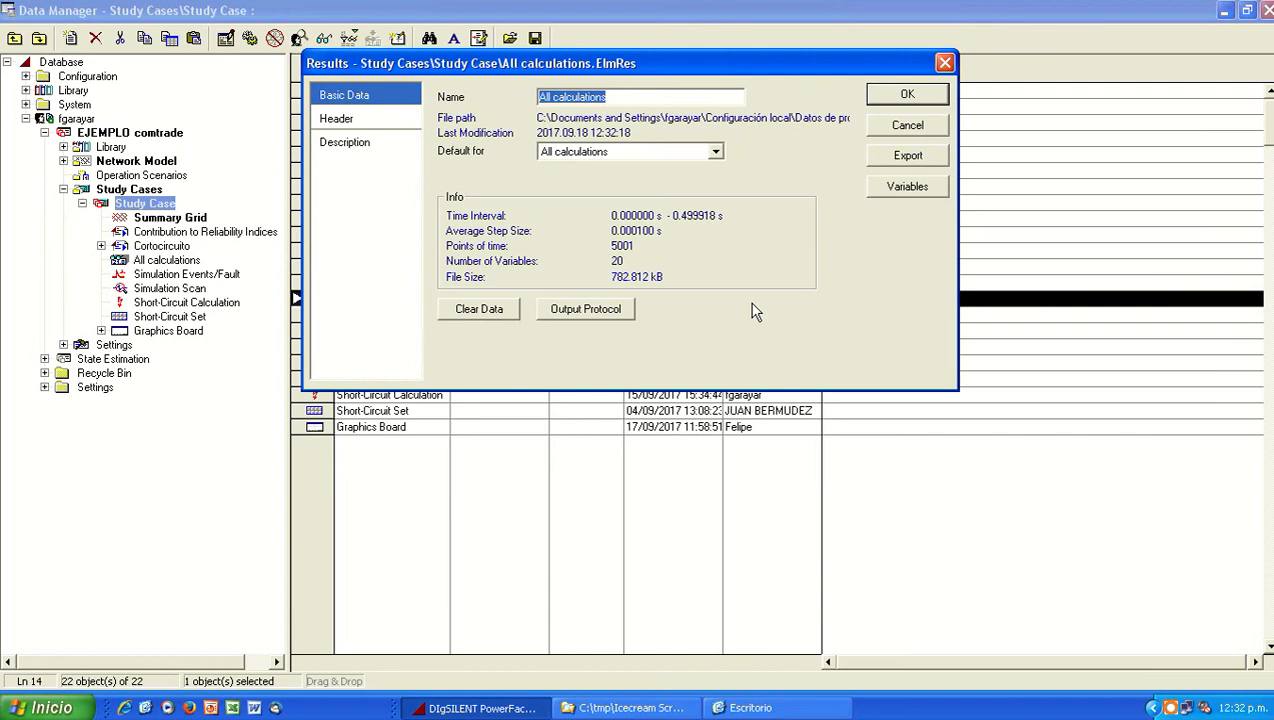
pyautogui.click(896, 160)
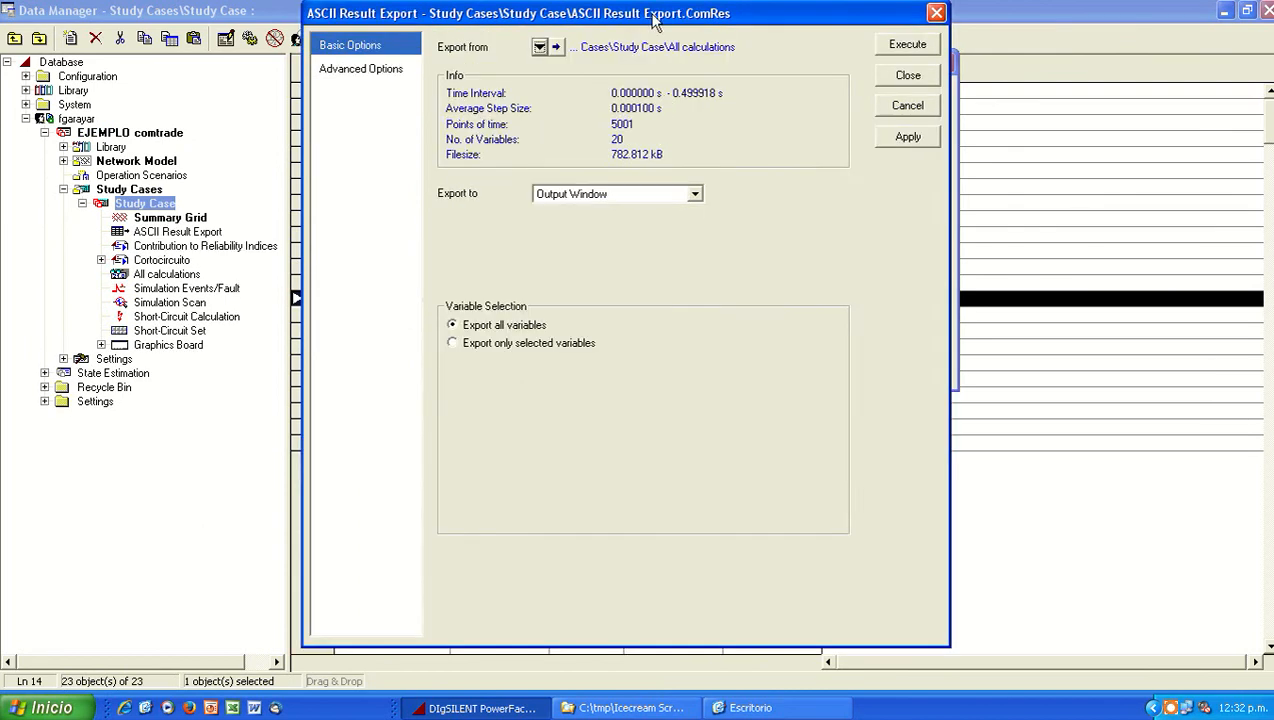
# Step: Set the result export format to Comtrade with the file name "ejemplo comtrade"
pyautogui.moveTo(652, 20); pyautogui.dragTo(685, 30)
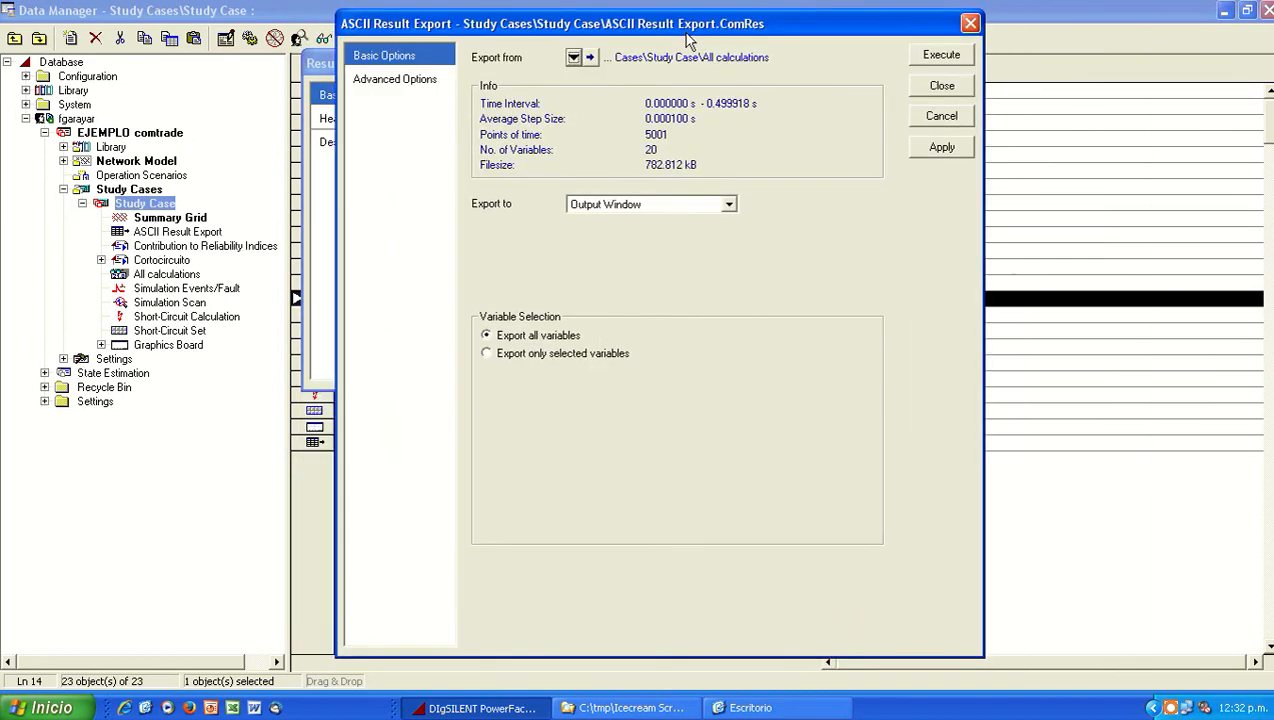
pyautogui.click(692, 208)
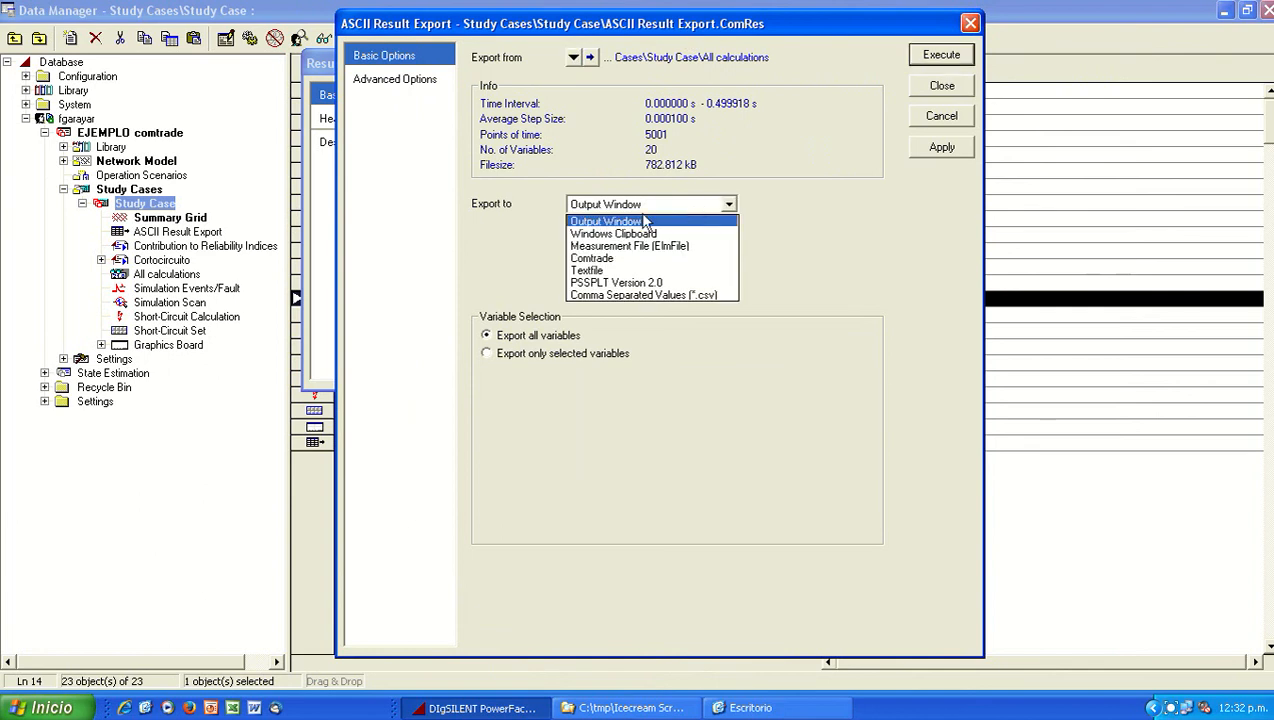
pyautogui.click(620, 256)
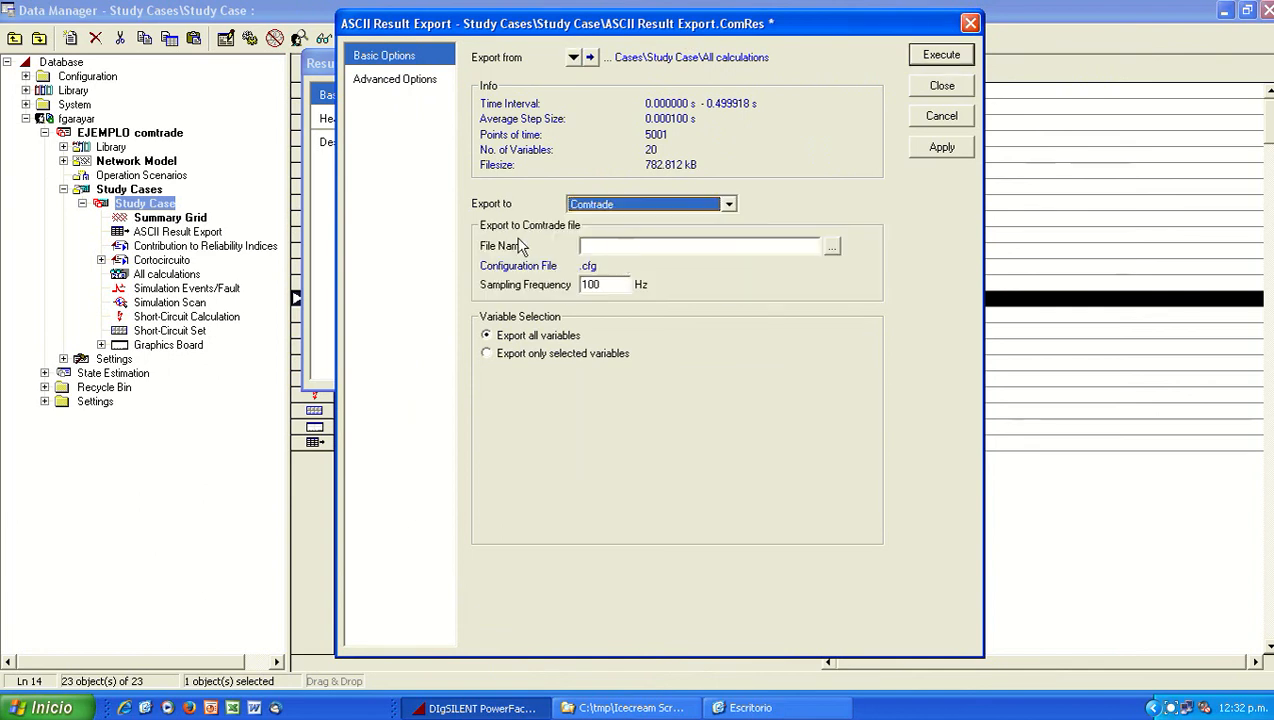
pyautogui.click(788, 246)
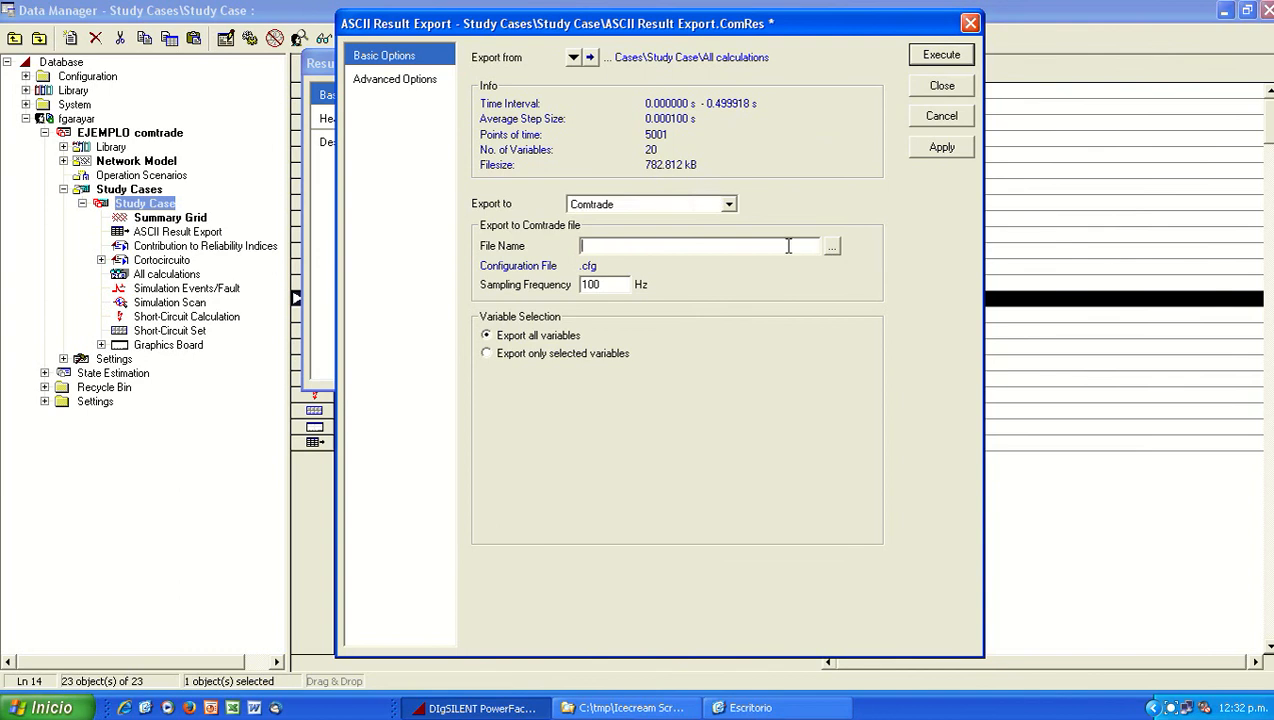
pyautogui.write('ejemplo cont')
pyautogui.press('BackSpace')
pyautogui.write('mtrade')
pyautogui.press('Tab')
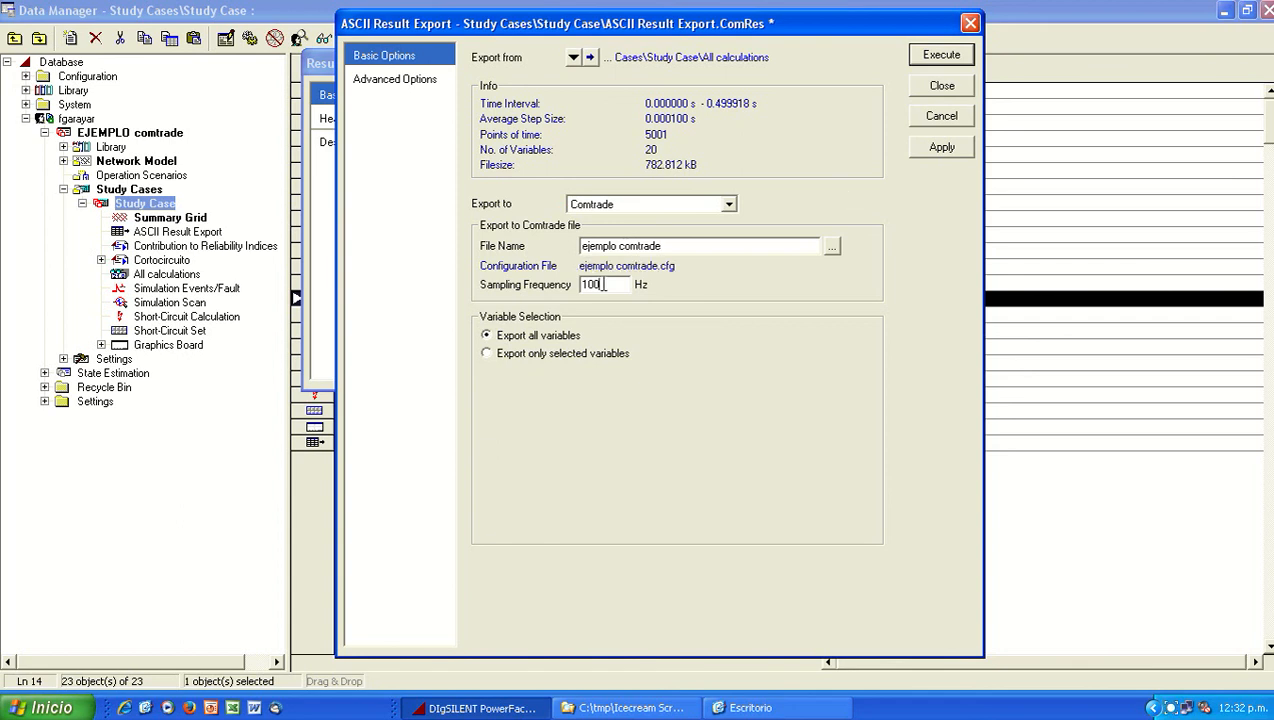
# Step: Set the Comtrade sampling frequency to 1000 Hz, restrict the export to selected variables only, and close the export and results dialogs
pyautogui.write('1000')
pyautogui.click(550, 356)
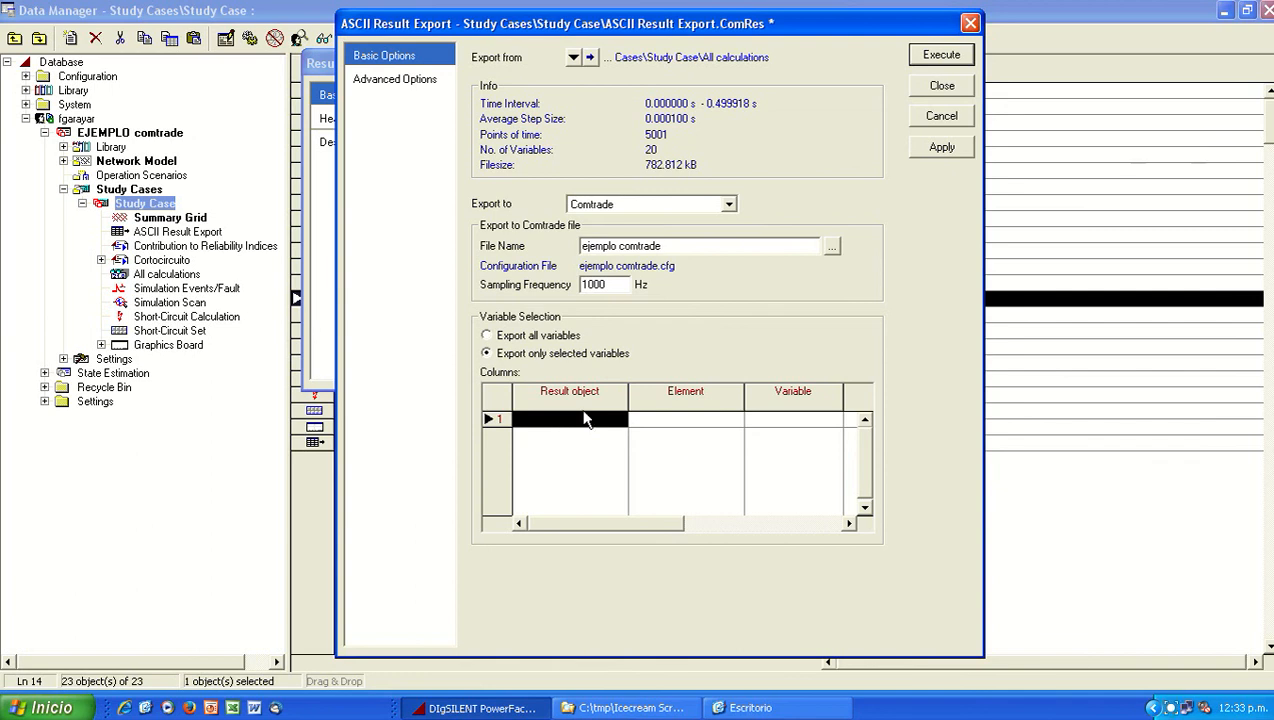
pyautogui.click(958, 80)
pyautogui.click(930, 127)
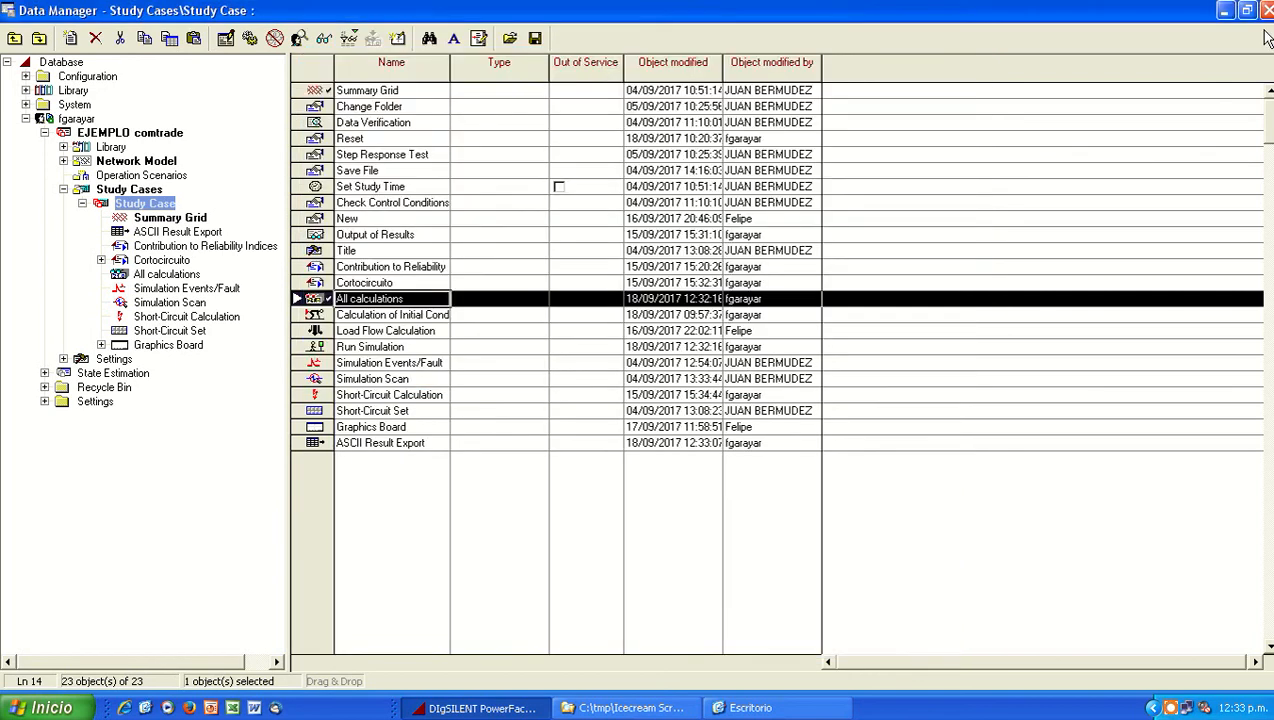
# Step: From the 7SA6 frame diagram, examine the EMT-Simulation variables selected in All calculations for Current Transformer rele and Voltage Transformer rele
pyautogui.click(1225, 10)
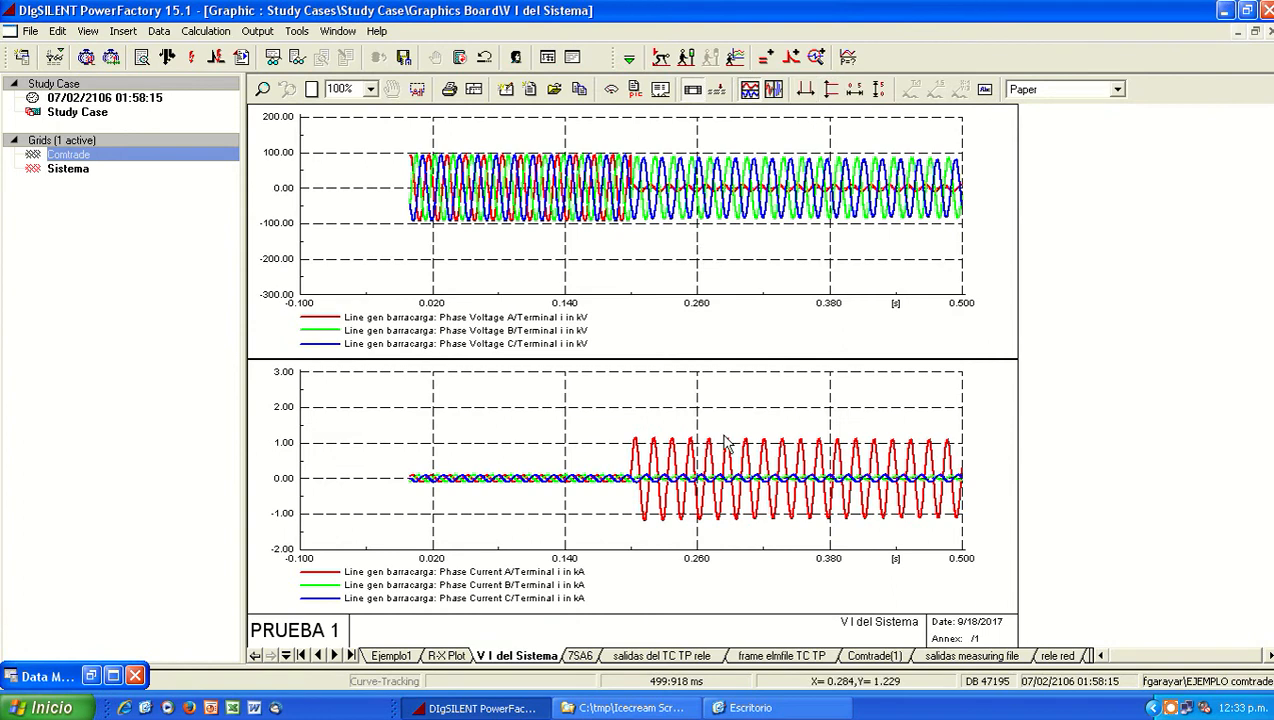
pyautogui.click(580, 656)
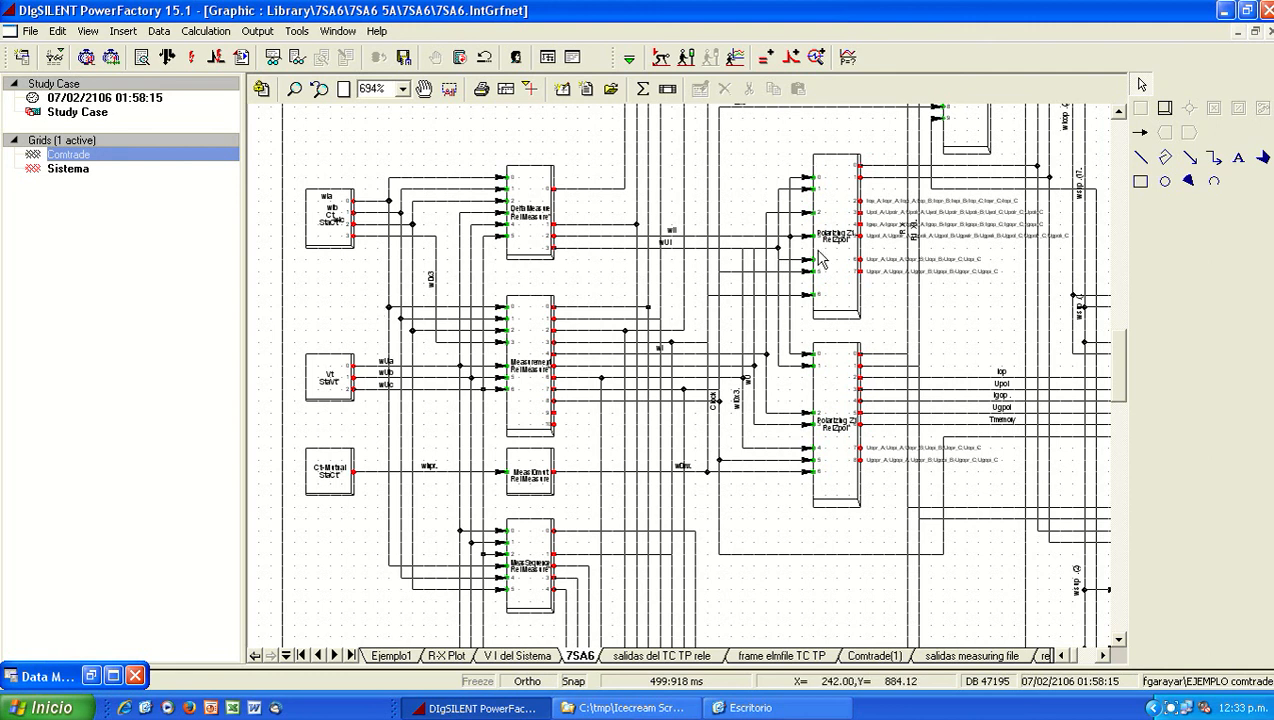
pyautogui.click(767, 61)
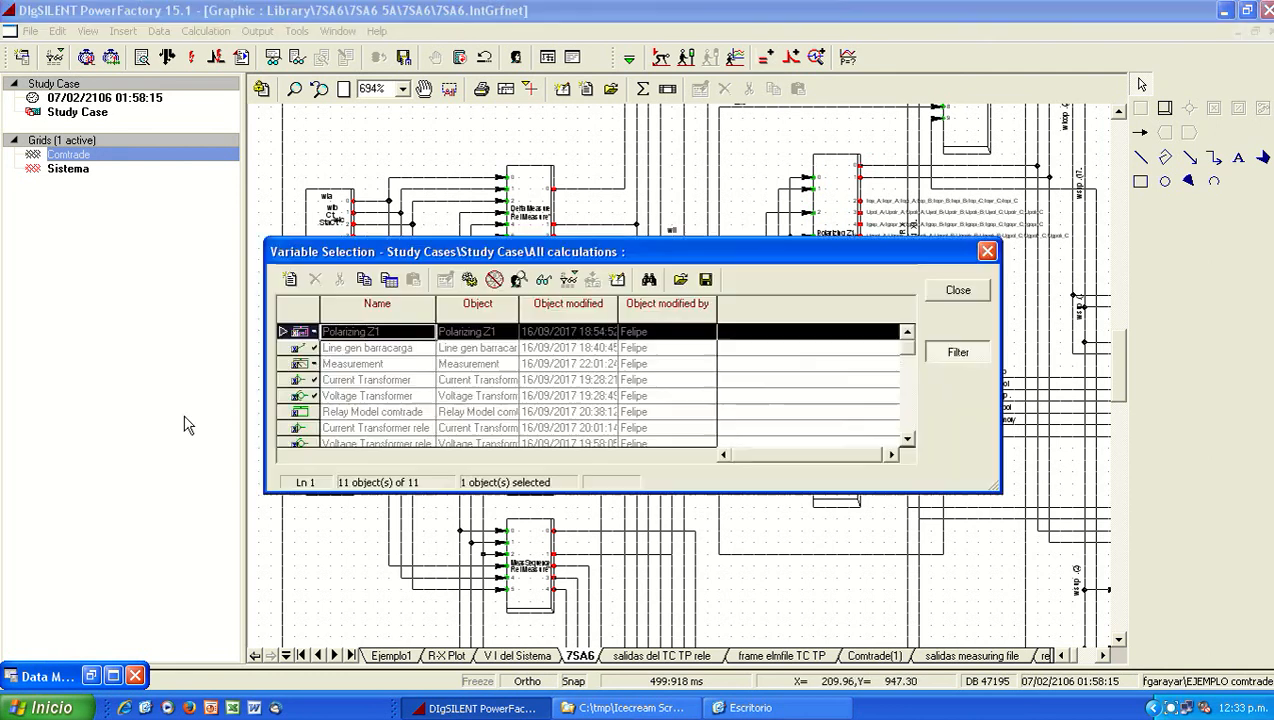
pyautogui.click(908, 439)
pyautogui.click(908, 439)
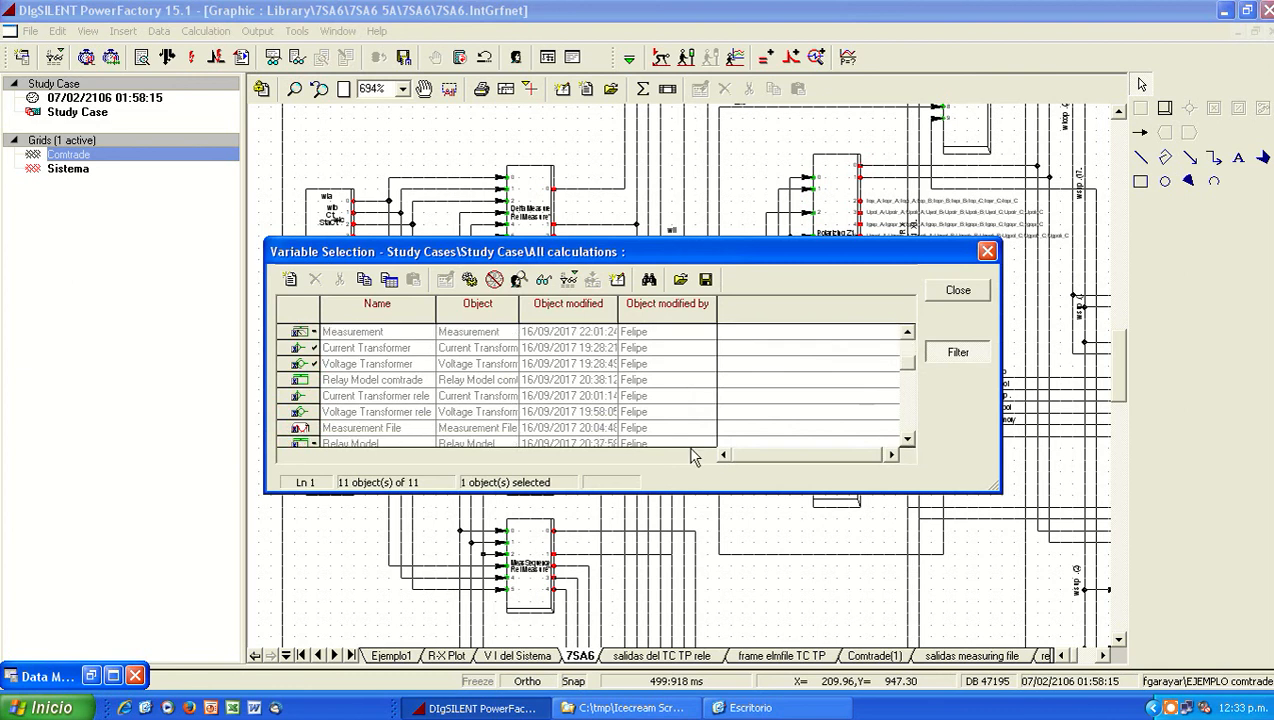
pyautogui.doubleClick(480, 396)
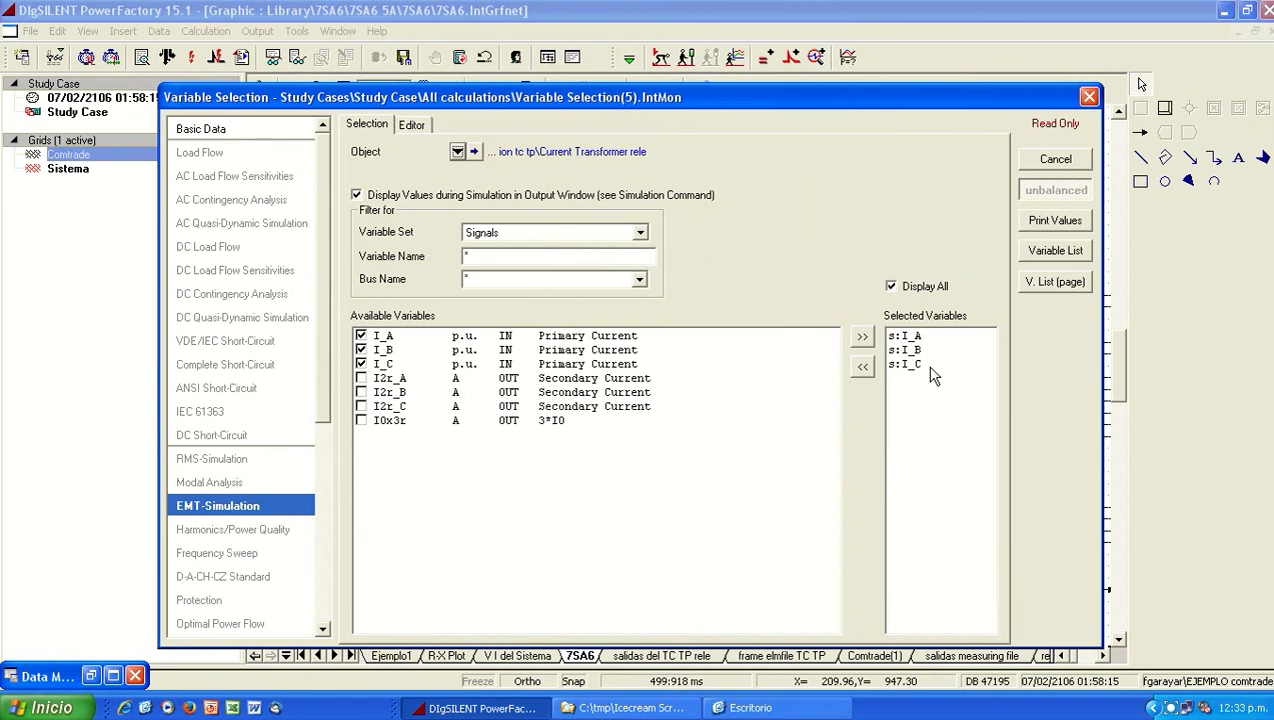
pyautogui.click(1055, 160)
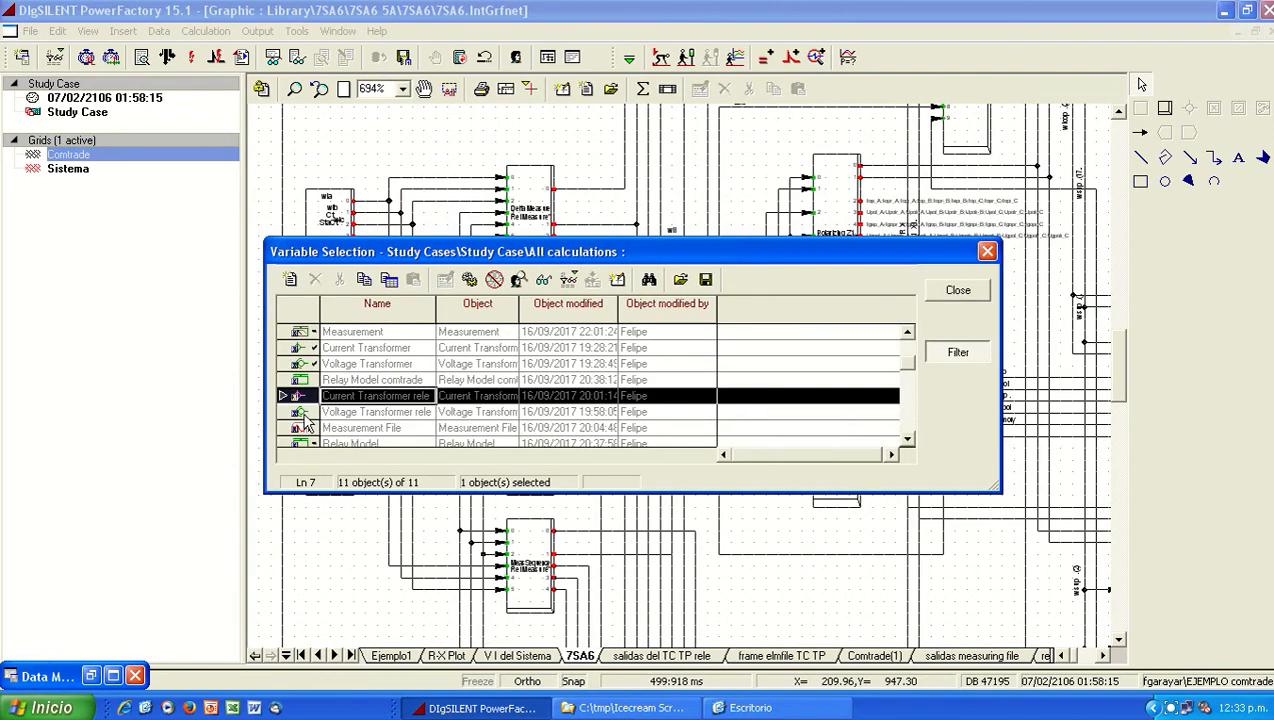
pyautogui.doubleClick(302, 412)
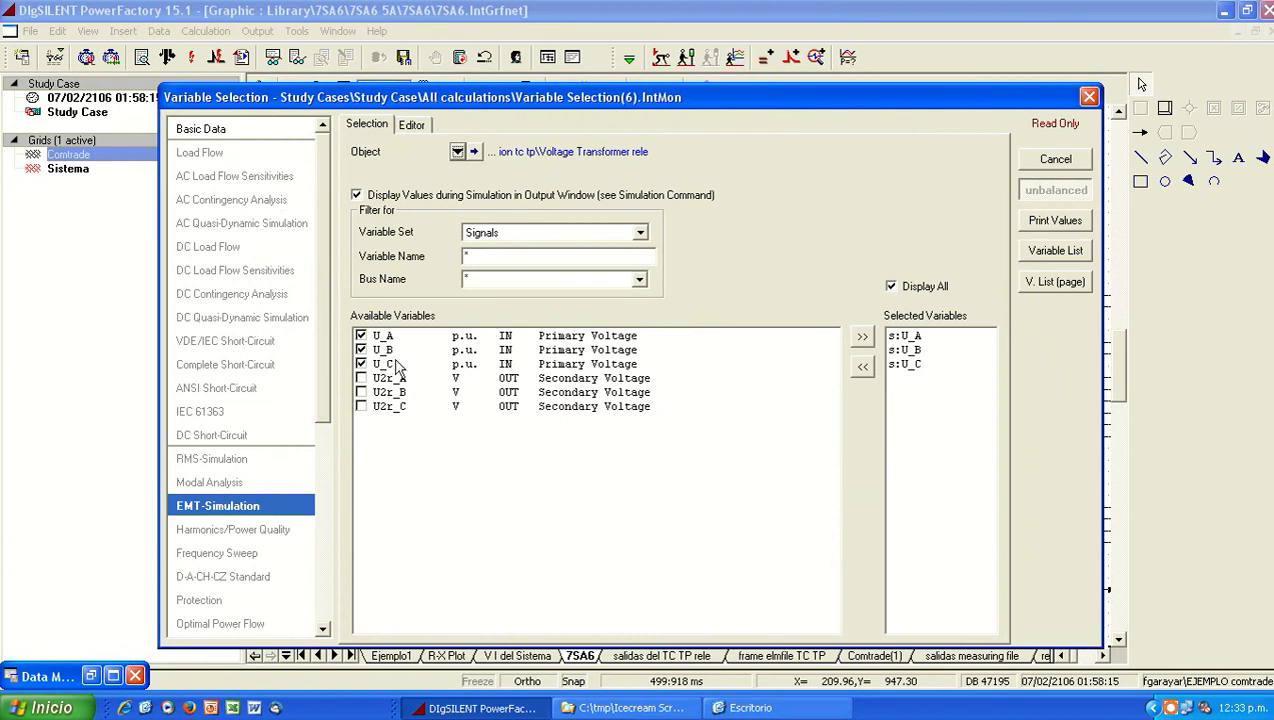
pyautogui.click(1070, 167)
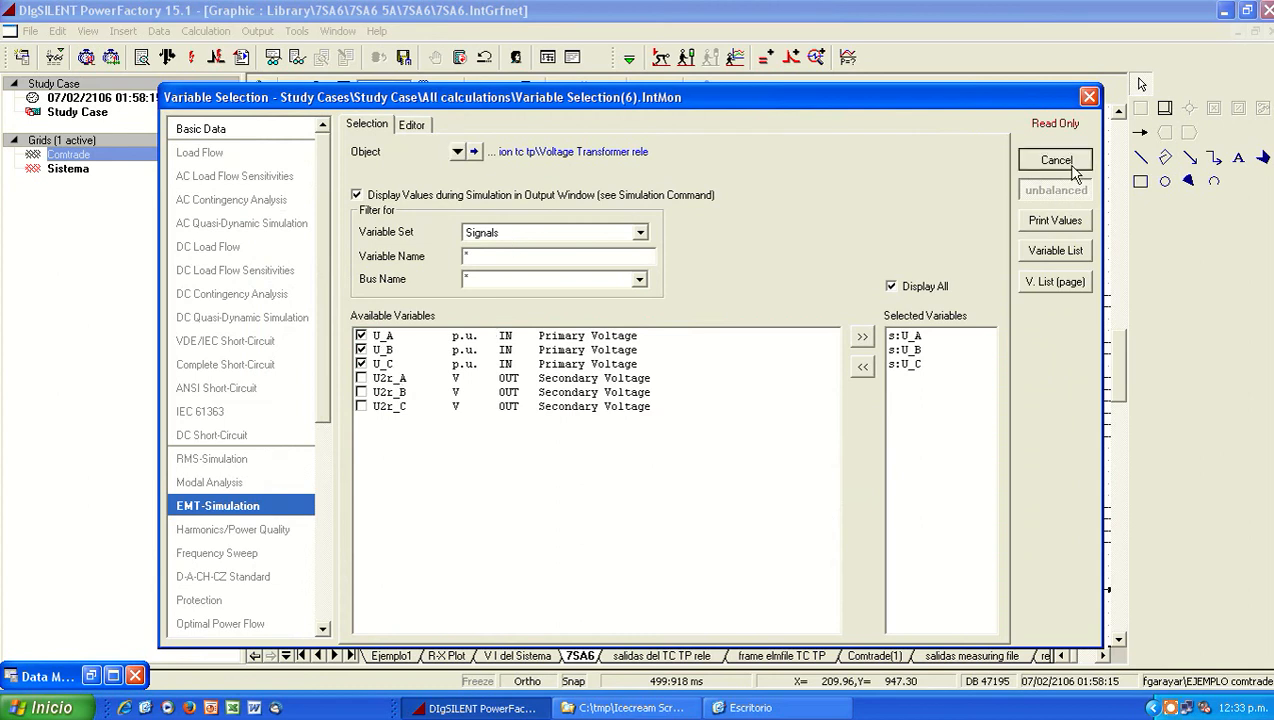
pyautogui.click(942, 296)
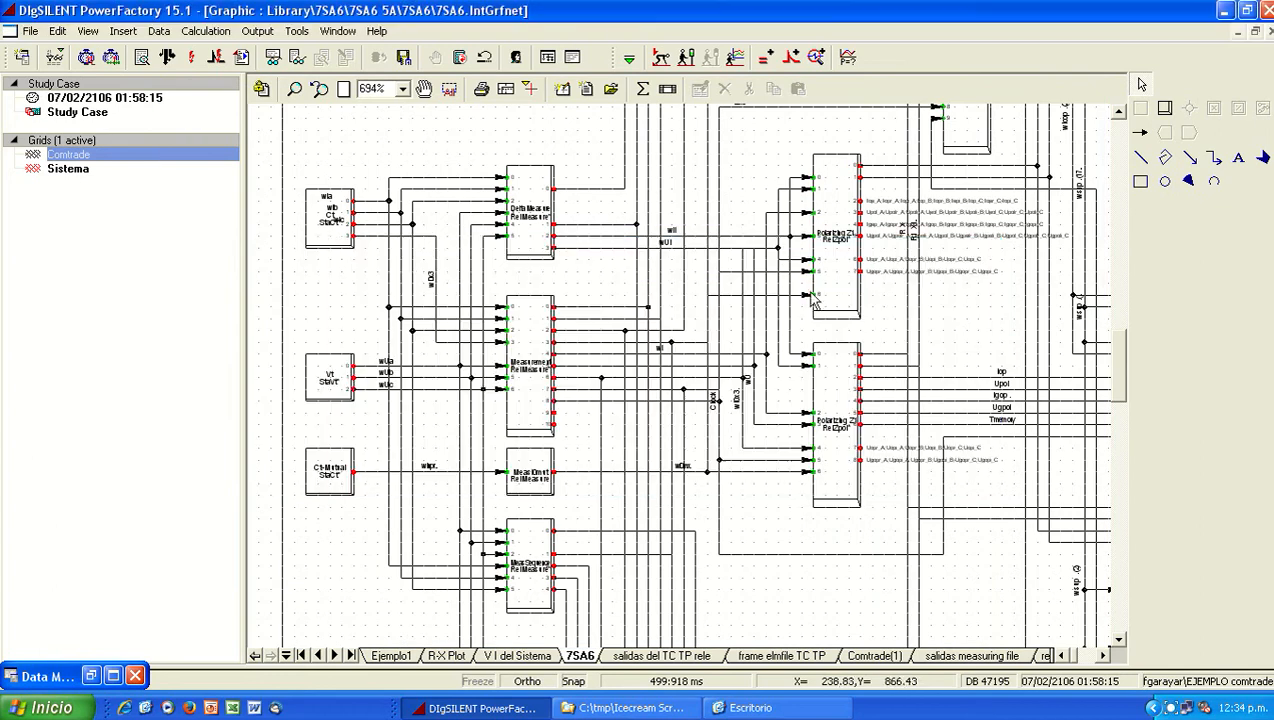
# Step: Reopen the export settings of the All calculations results and assign All calculations as the result object of the first column entry
pyautogui.click(113, 676)
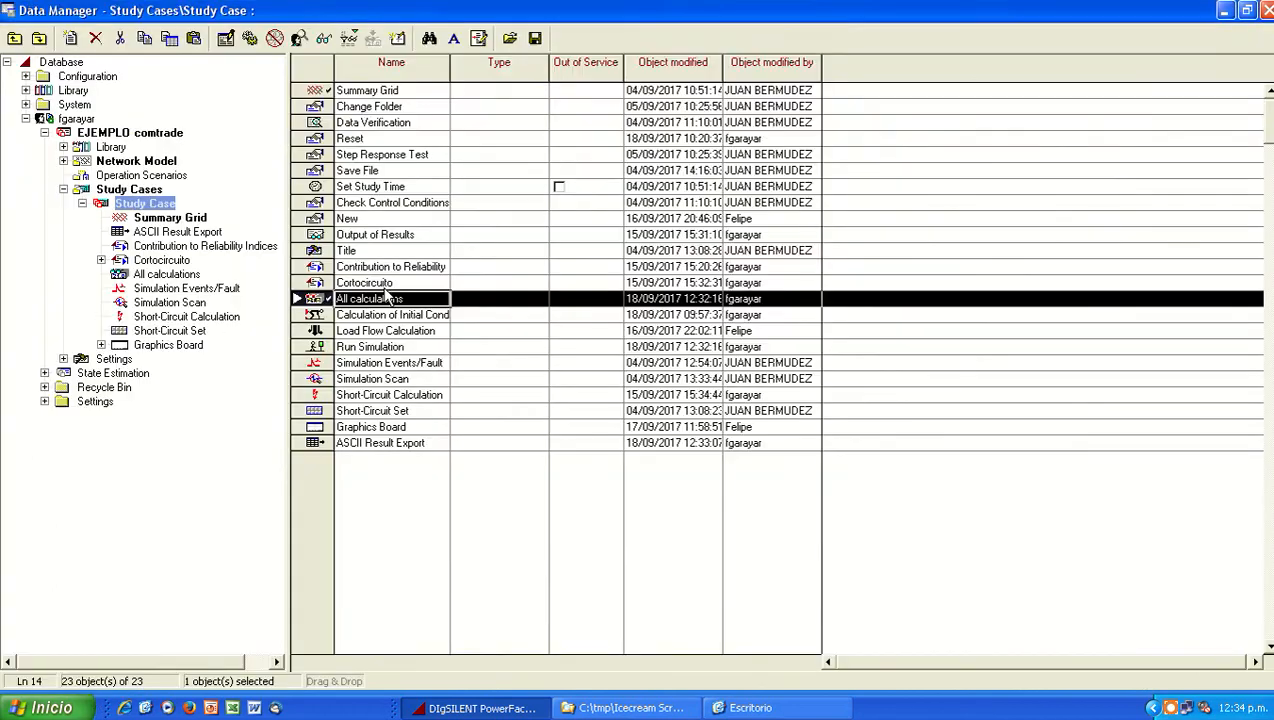
pyautogui.doubleClick(327, 300)
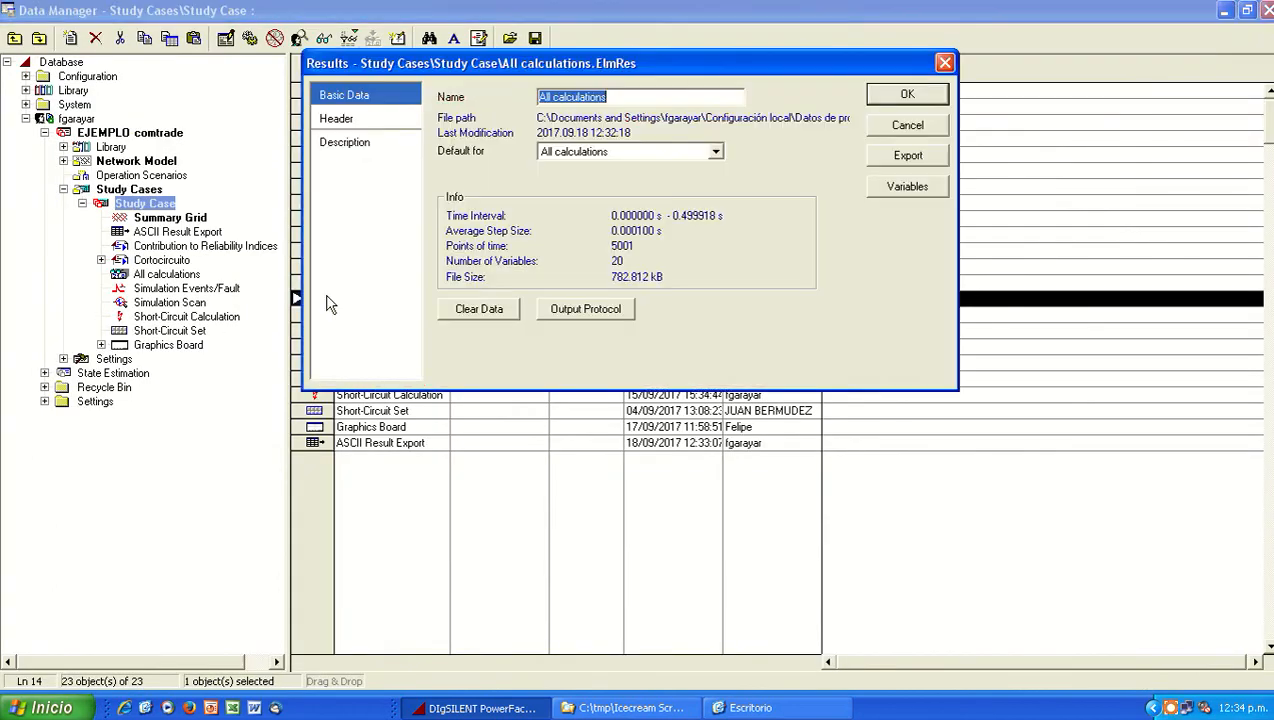
pyautogui.click(910, 156)
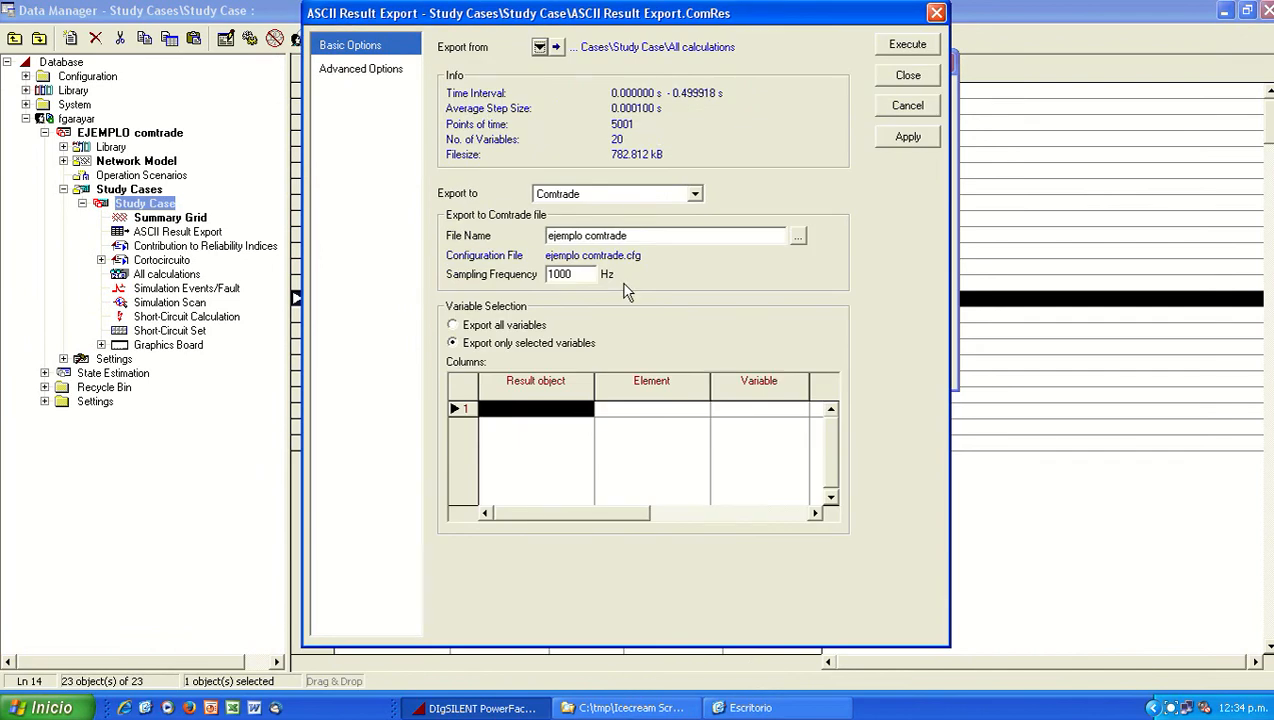
pyautogui.doubleClick(558, 404)
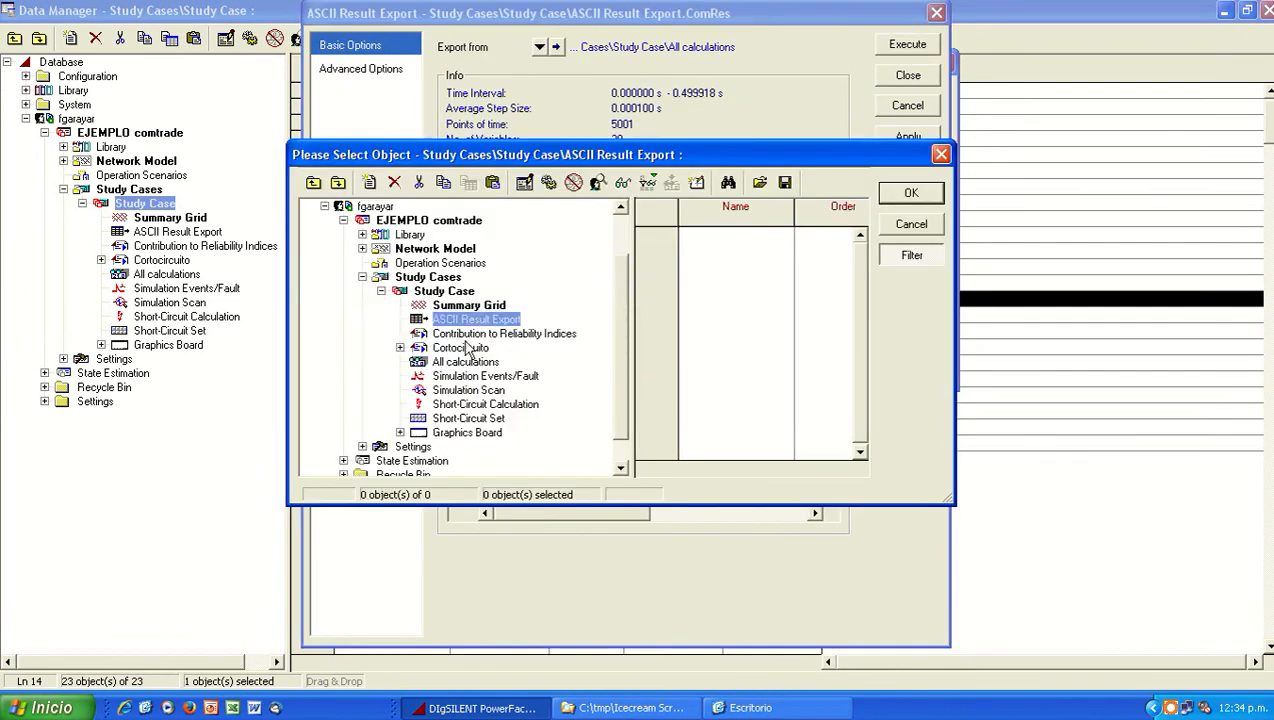
pyautogui.click(453, 293)
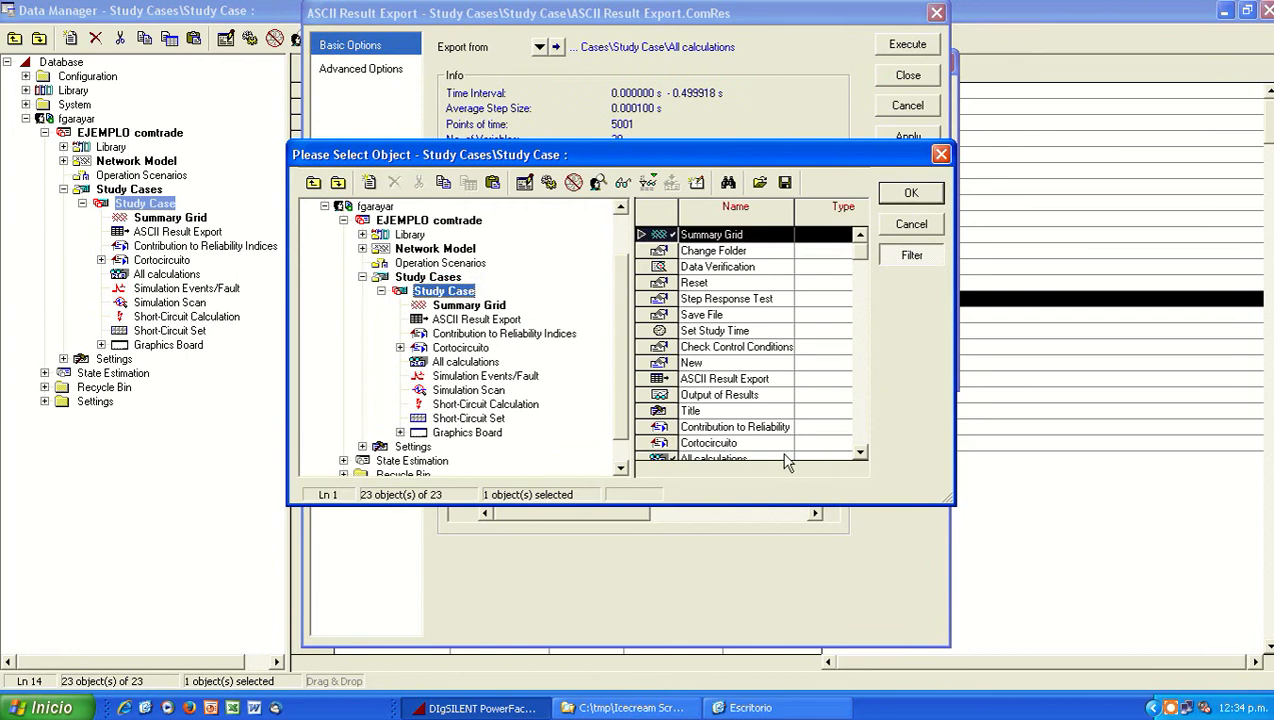
pyautogui.doubleClick(786, 460)
# Step: Choose the Current Transformer in Cub_1 as the element and add its primary current variables s:I_A, s:I_B and s:I_C
pyautogui.click(683, 421)
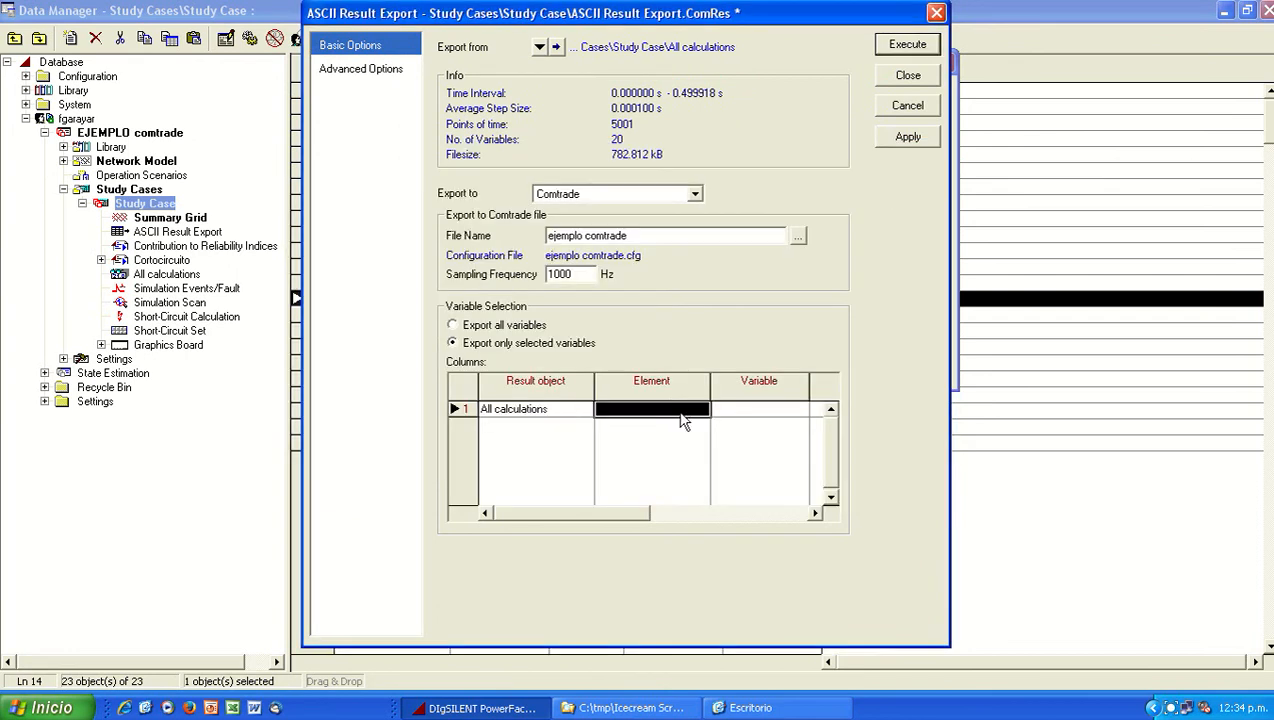
pyautogui.doubleClick(683, 421)
pyautogui.click(392, 322)
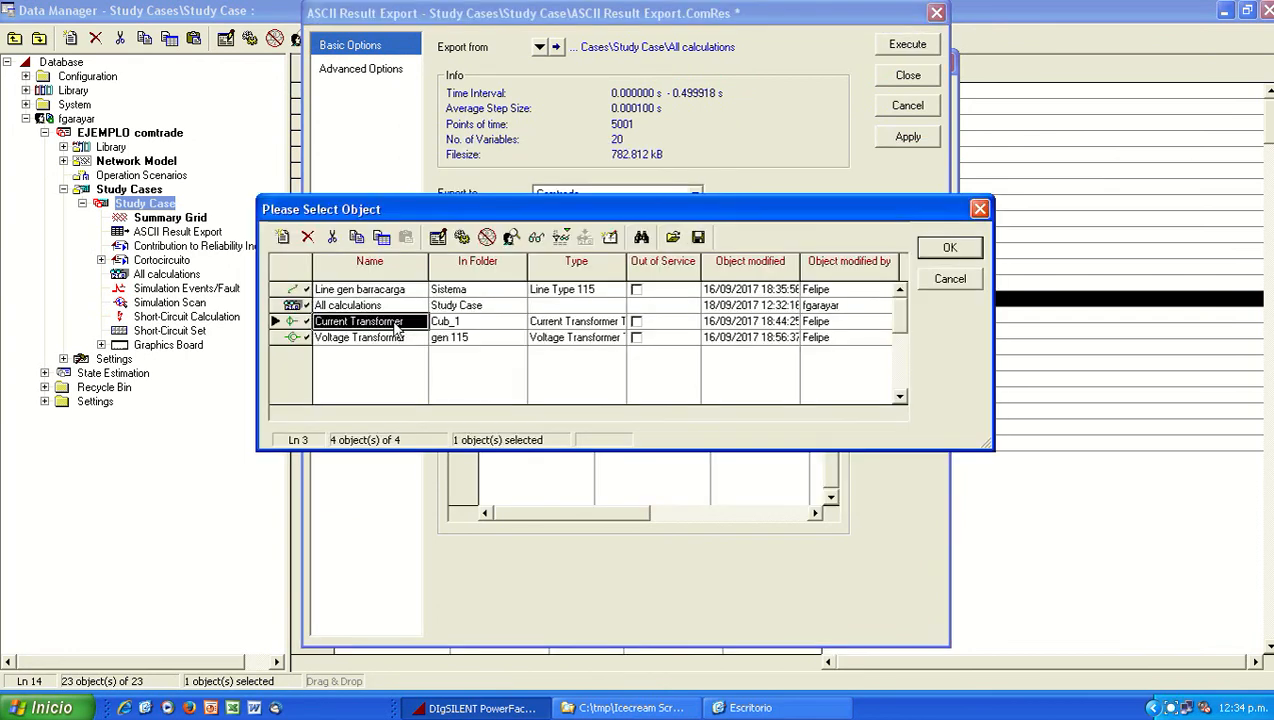
pyautogui.click(950, 248)
pyautogui.doubleClick(758, 409)
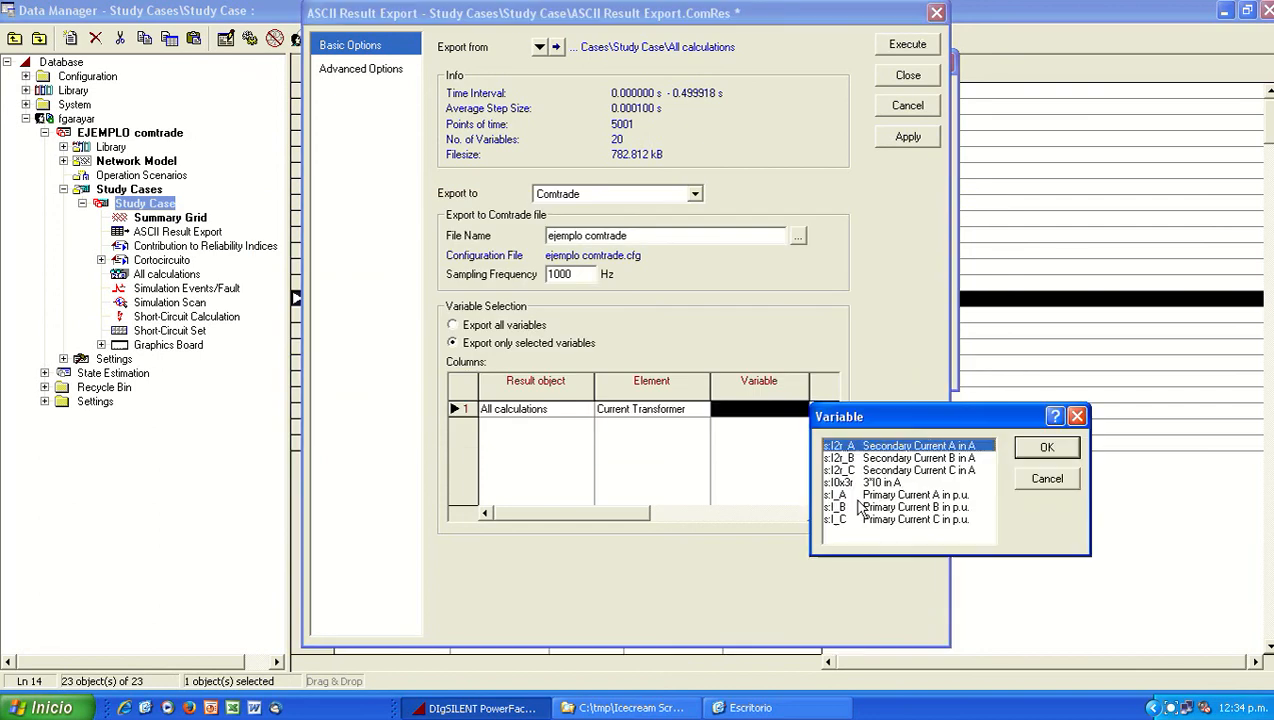
pyautogui.moveTo(858, 495); pyautogui.dragTo(862, 522)
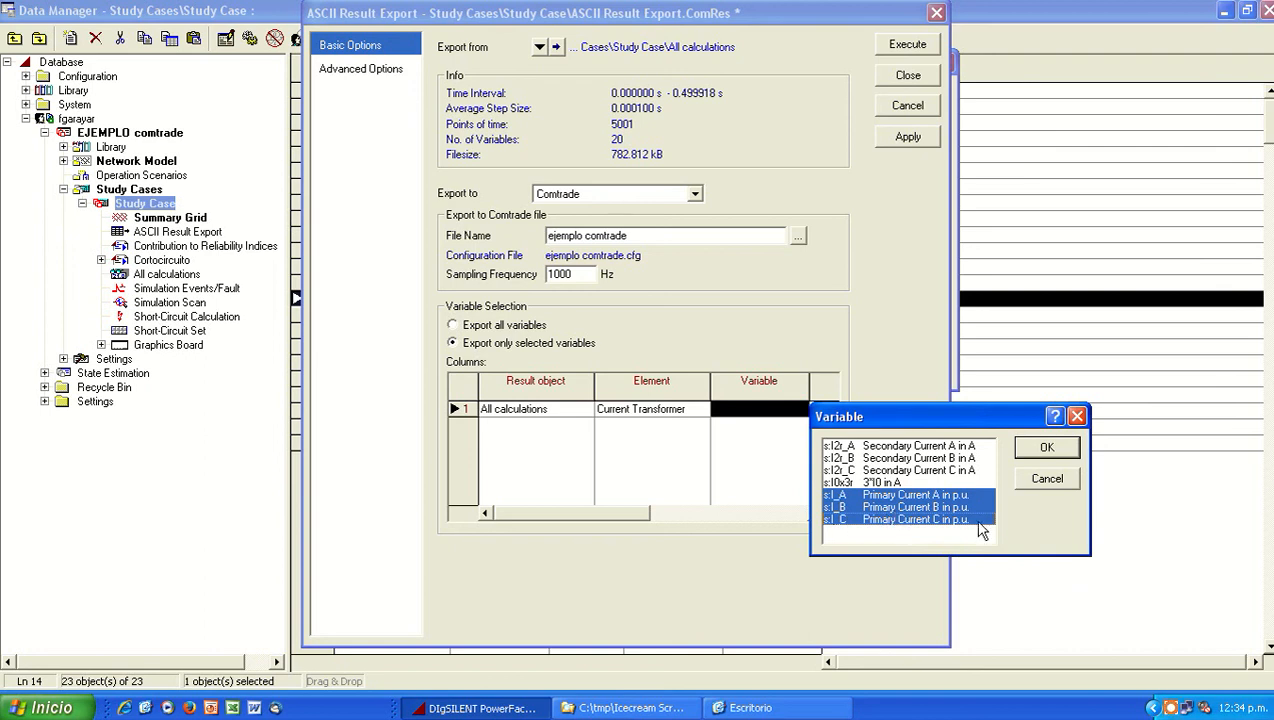
pyautogui.click(1046, 447)
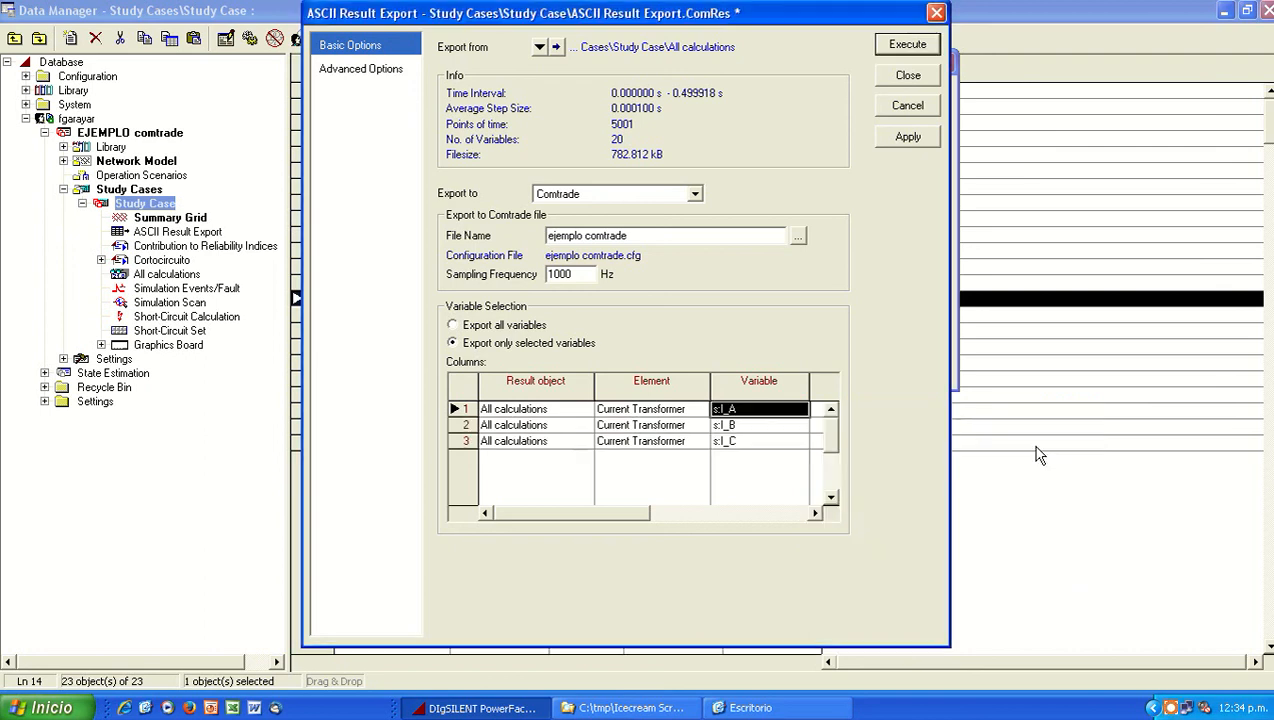
# Step: Append a fourth row to the export variable table and assign All calculations as its result object
pyautogui.rightClick(494, 459)
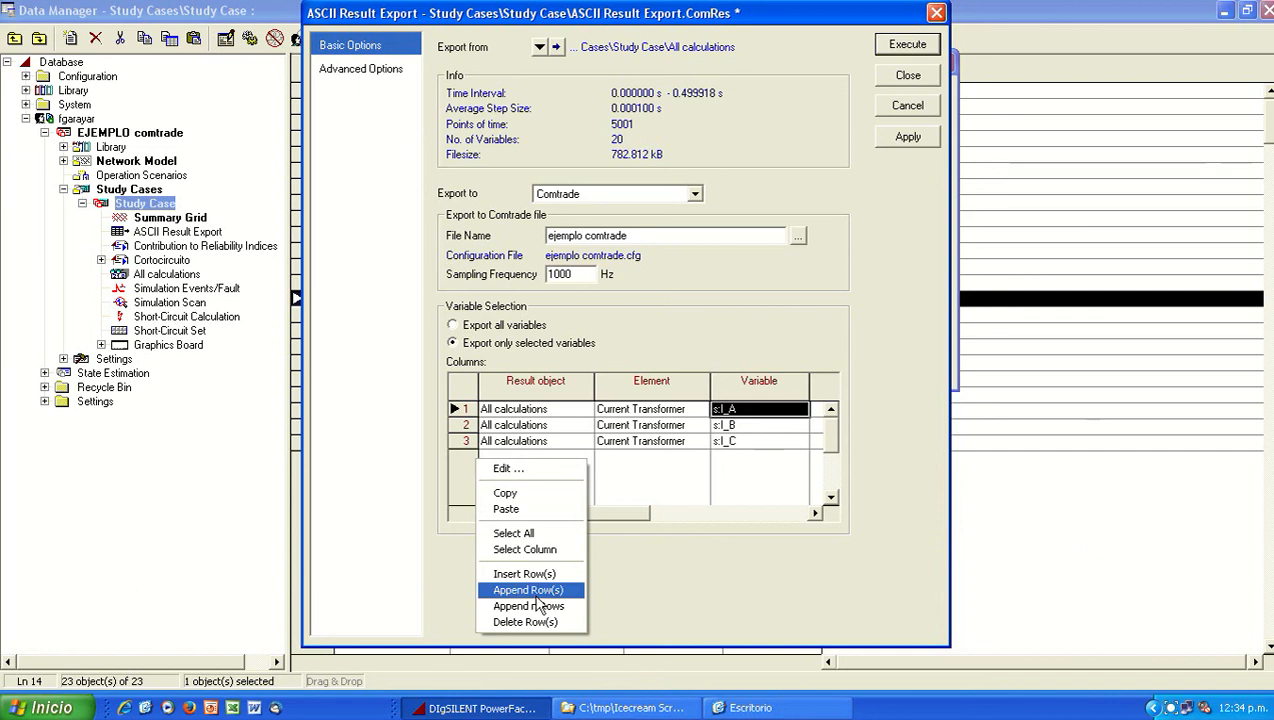
pyautogui.click(537, 596)
pyautogui.doubleClick(513, 457)
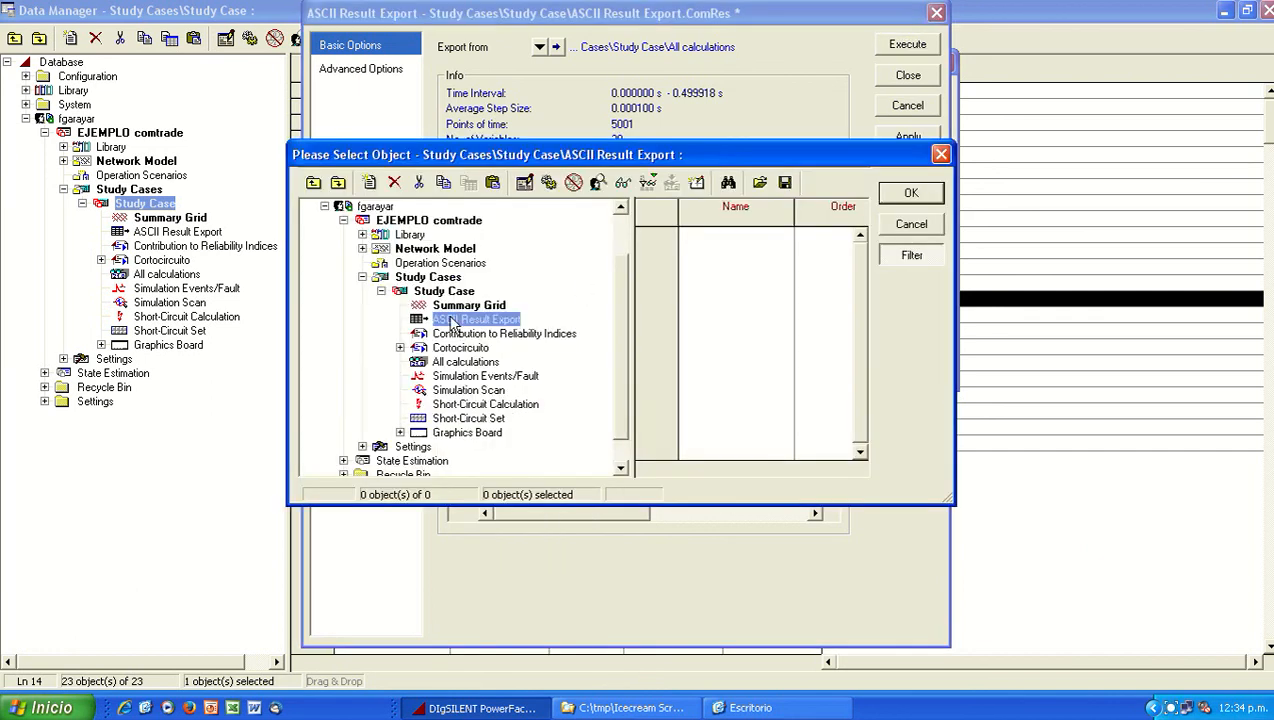
pyautogui.click(465, 361)
pyautogui.click(911, 193)
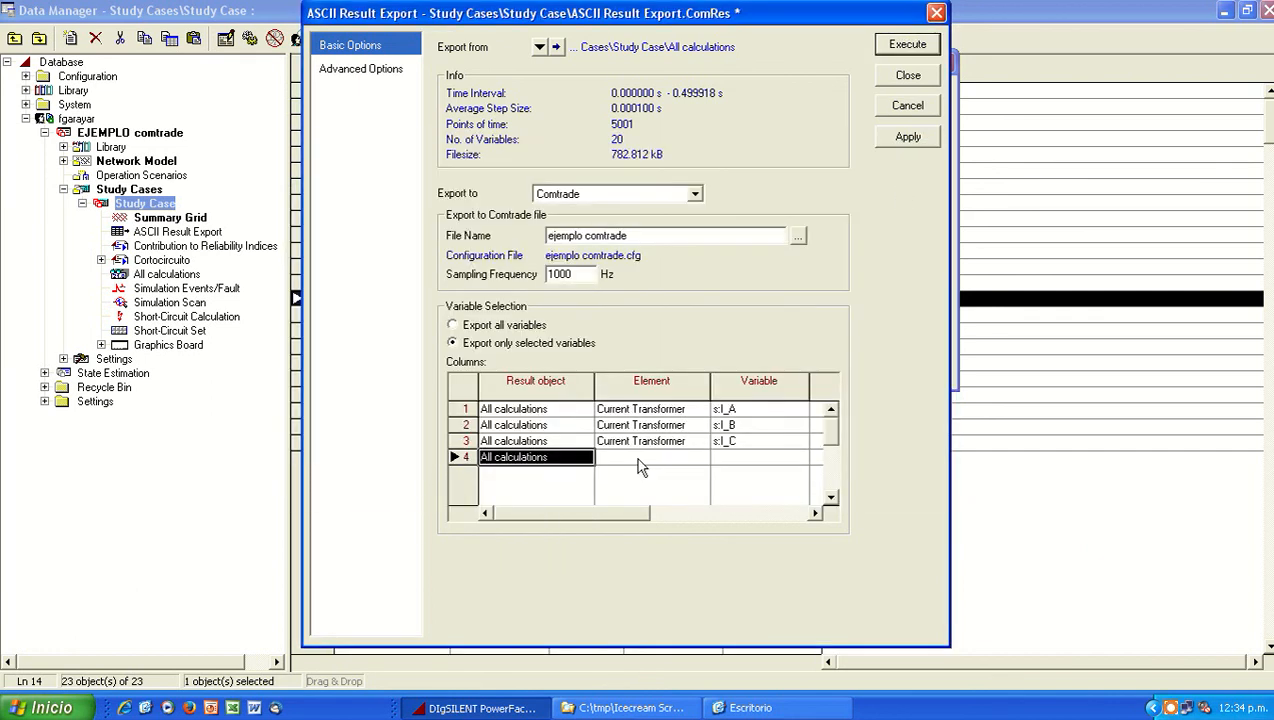
# Step: Choose the gen 115 Voltage Transformer as the fourth row's element and add its primary voltage variables s:U_A, s:U_B and s:U_C
pyautogui.doubleClick(637, 460)
pyautogui.click(360, 337)
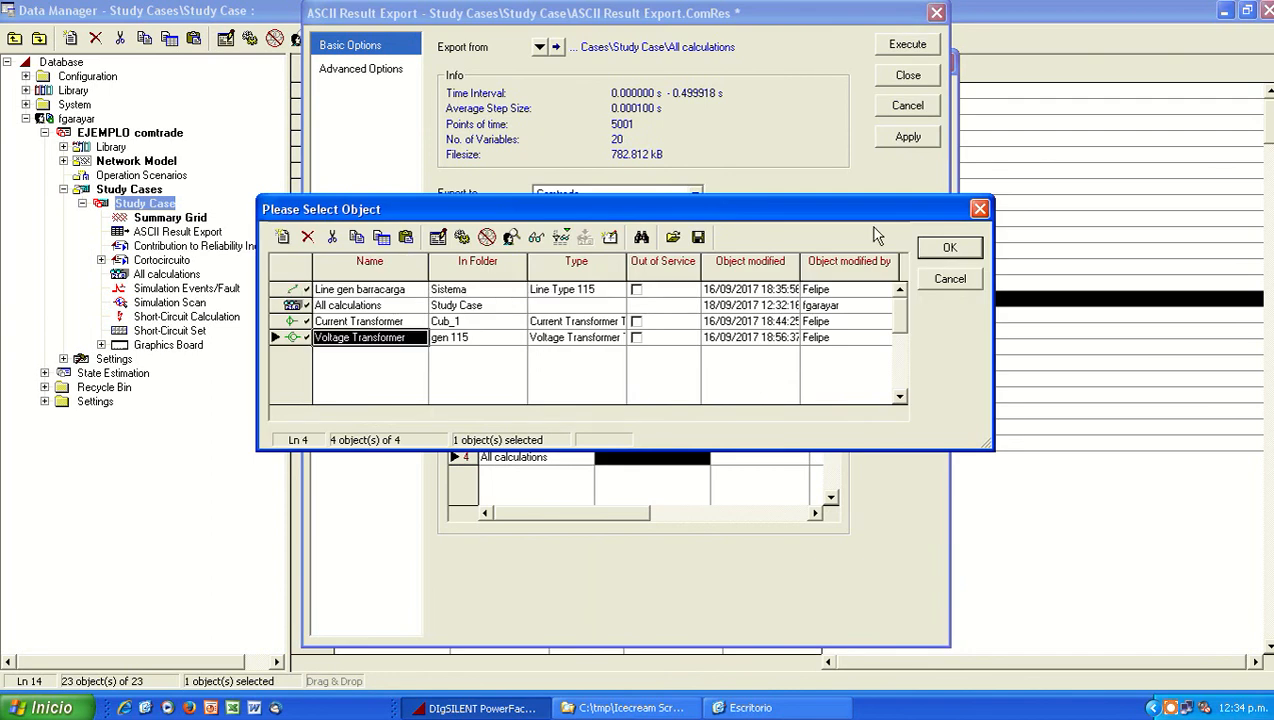
pyautogui.click(949, 247)
pyautogui.doubleClick(760, 458)
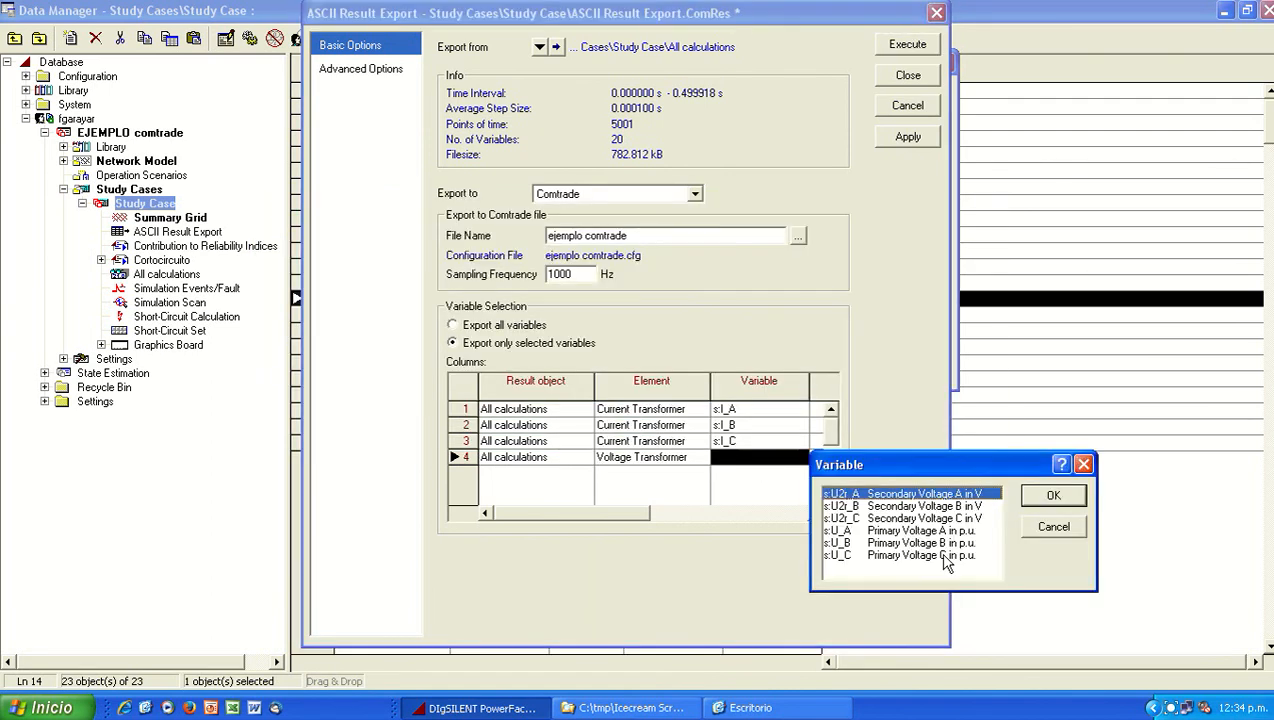
pyautogui.moveTo(924, 532); pyautogui.dragTo(924, 564)
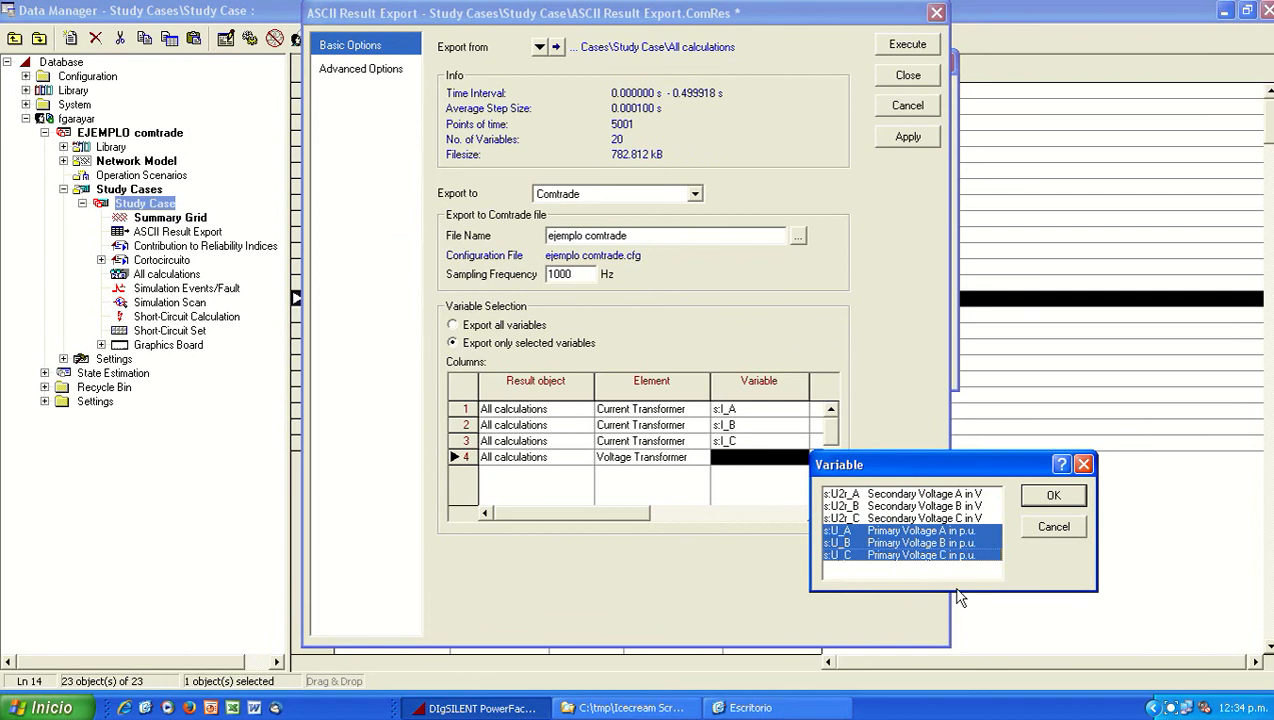
pyautogui.click(1052, 498)
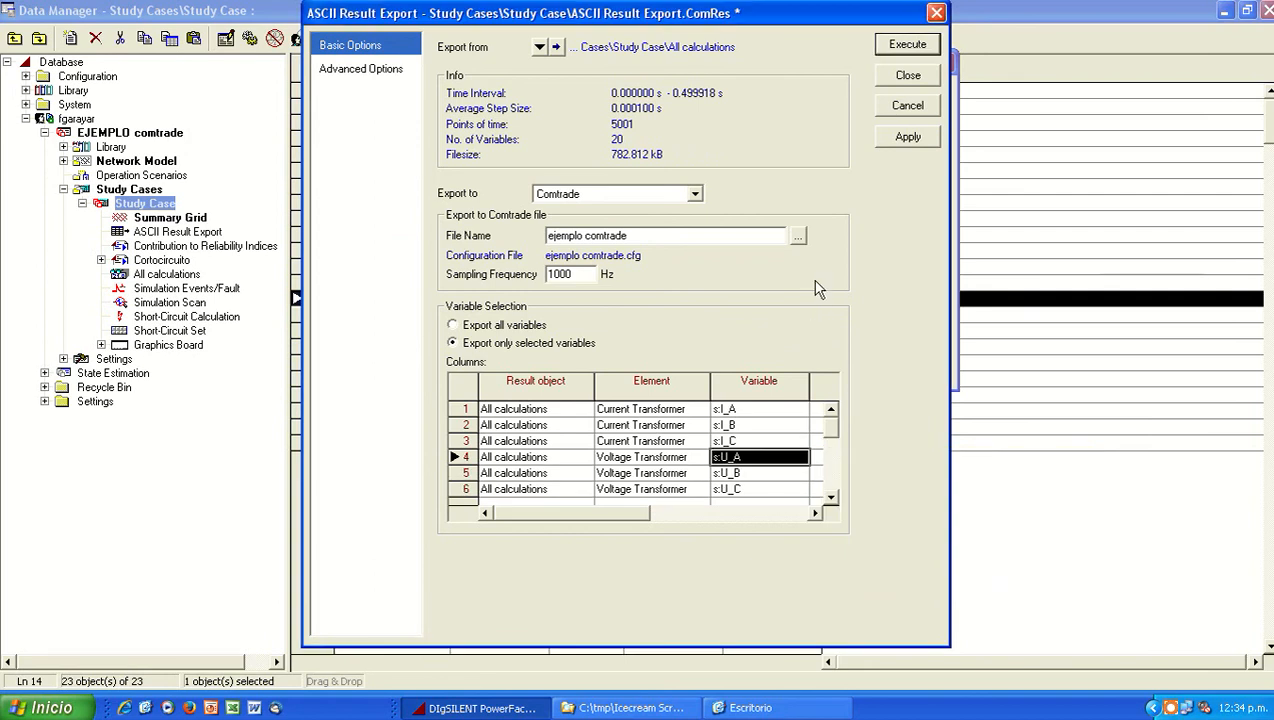
# Step: Execute the Comtrade export and close the All calculations results dialog
pyautogui.click(912, 47)
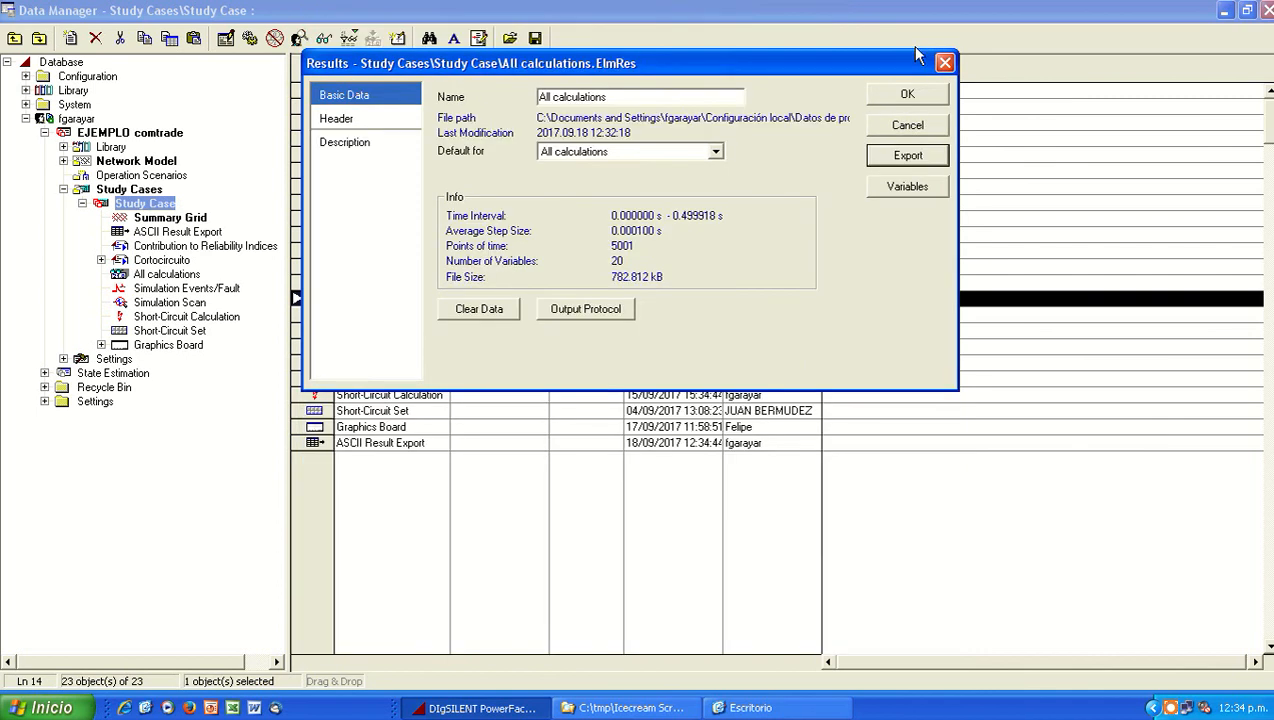
pyautogui.click(922, 97)
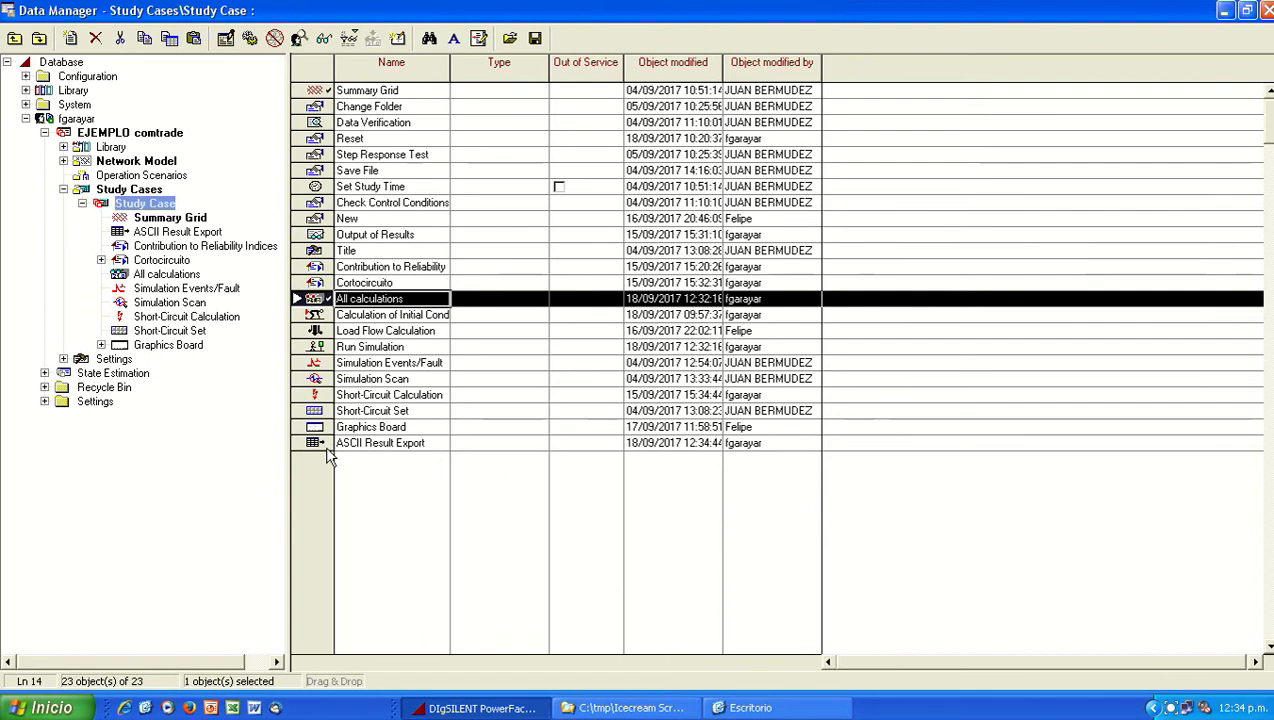
# Step: Reopen the All calculations export settings to review the Comtrade file name and selected variables, and close the dialogs
pyautogui.doubleClick(319, 301)
pyautogui.click(717, 152)
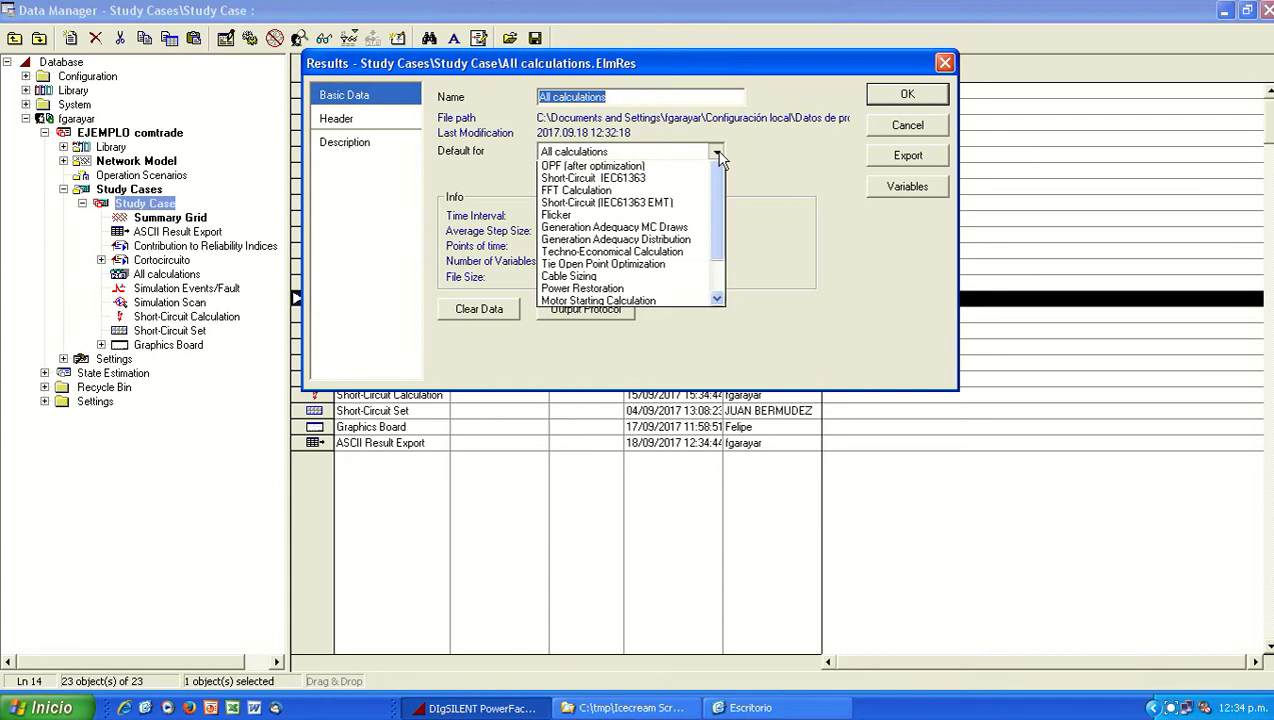
pyautogui.click(766, 161)
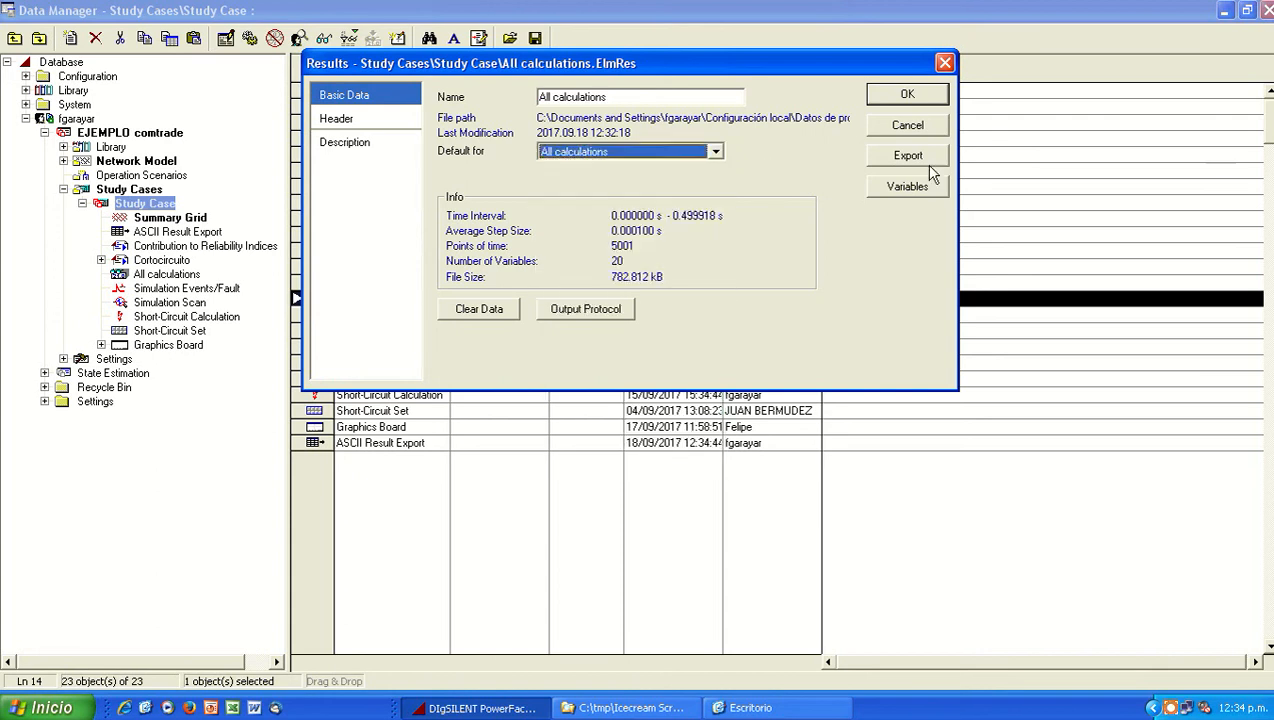
pyautogui.click(912, 160)
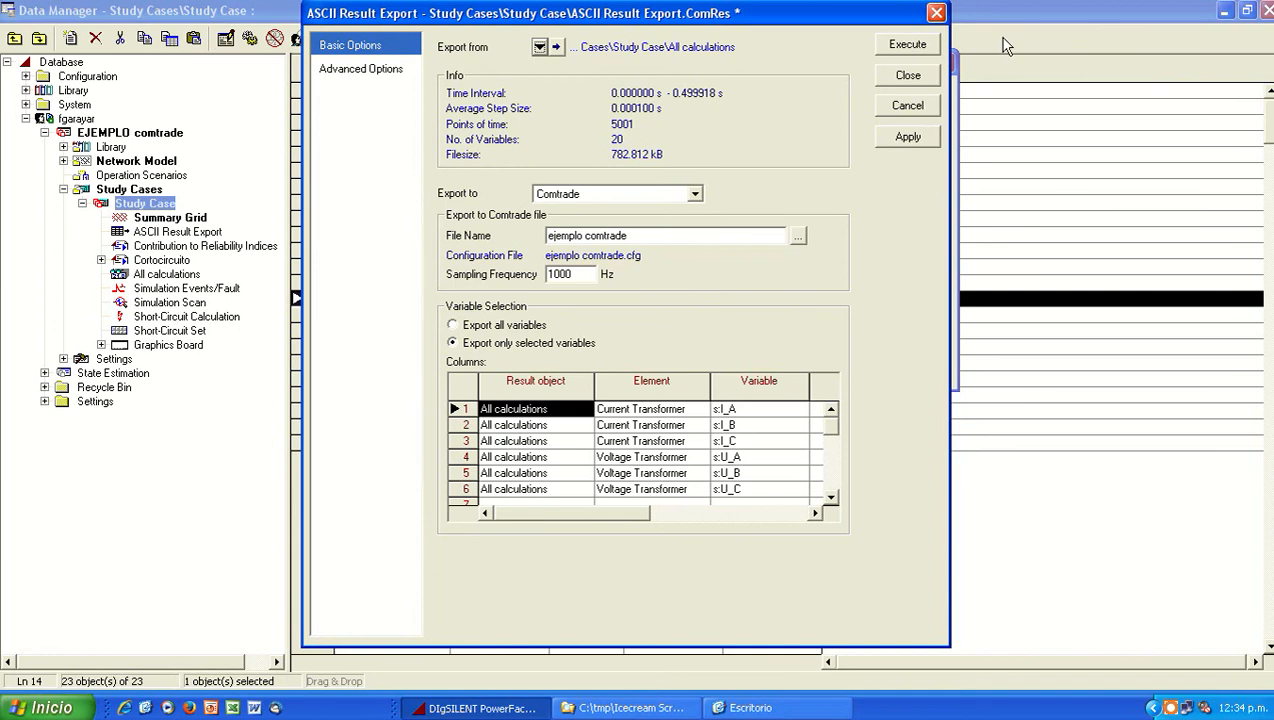
pyautogui.click(908, 76)
pyautogui.click(912, 126)
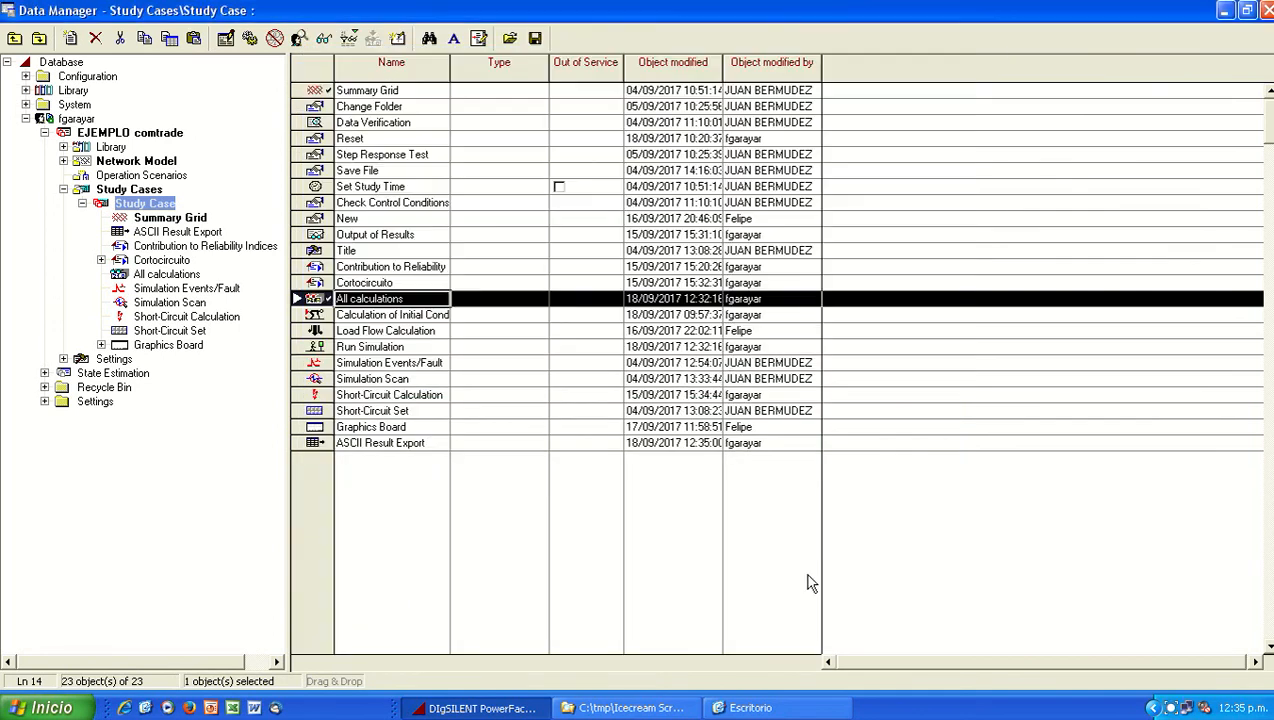
# Step: Open ejemplo comtrade.cfg from the Escritorio folder in SIGRA 4, agree to assign the channels, and accept the unchanged network configuration
pyautogui.click(735, 708)
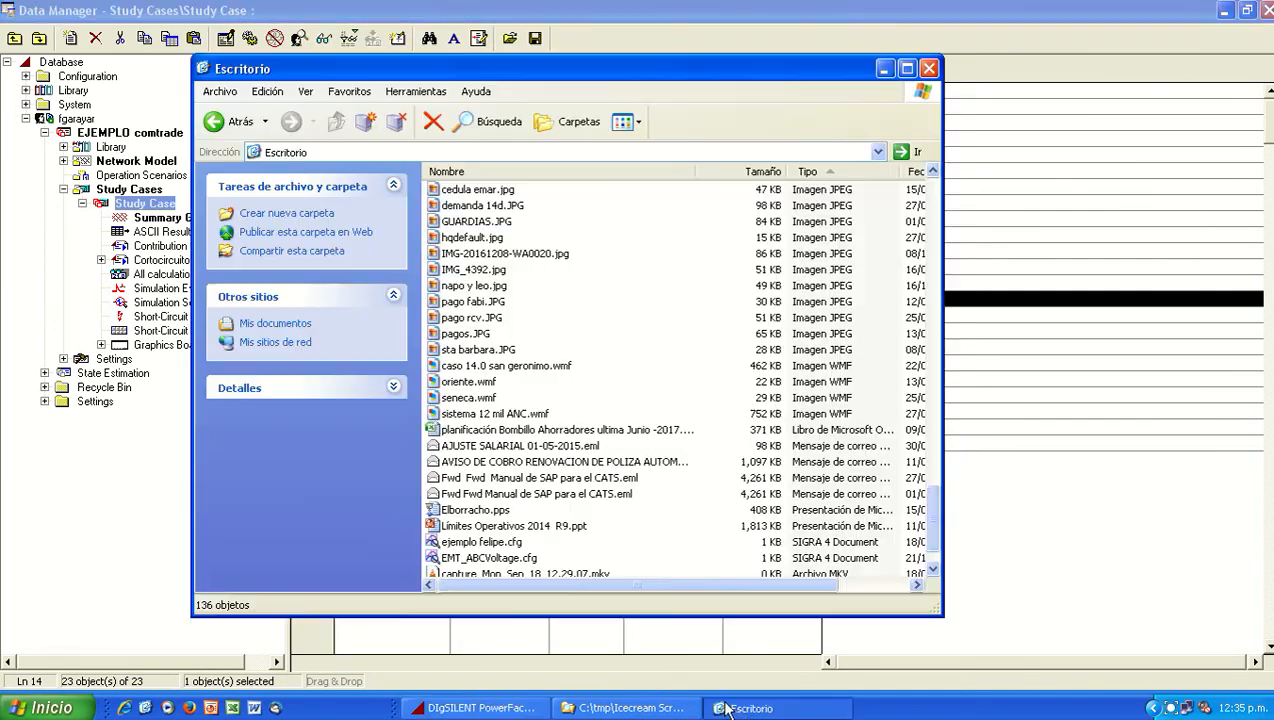
pyautogui.scroll(-1, 577, 577)
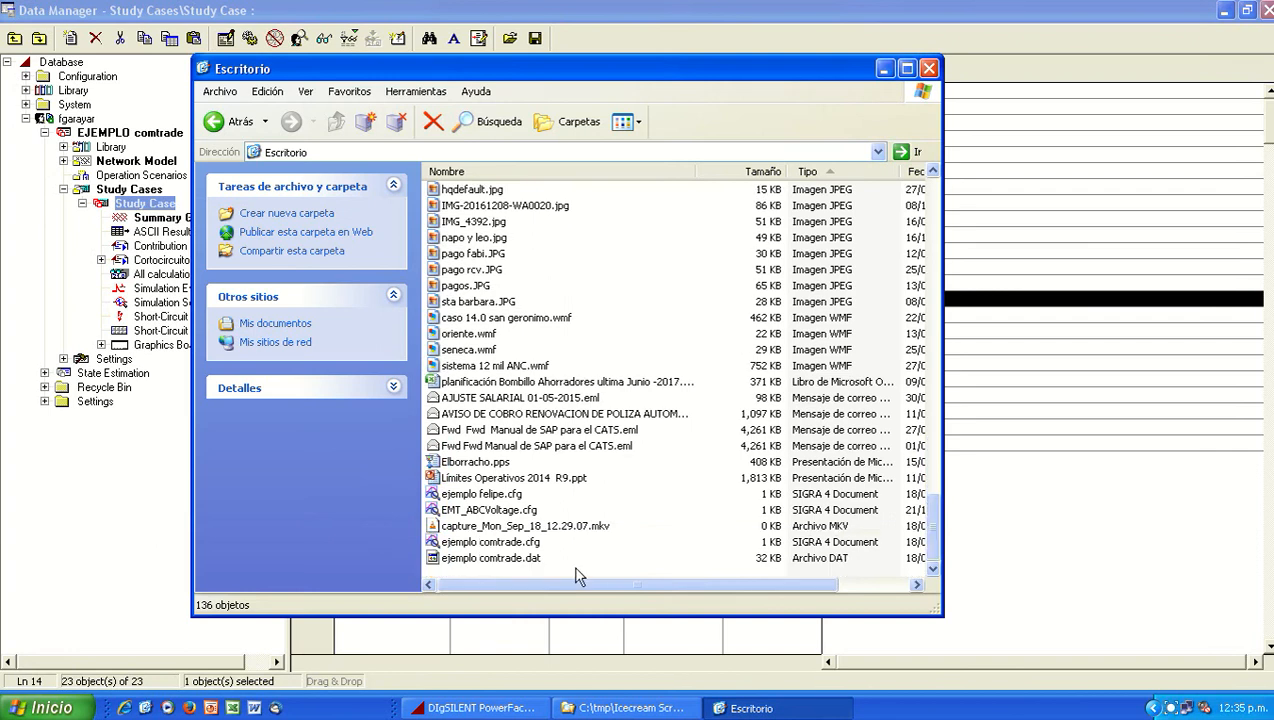
pyautogui.doubleClick(505, 541)
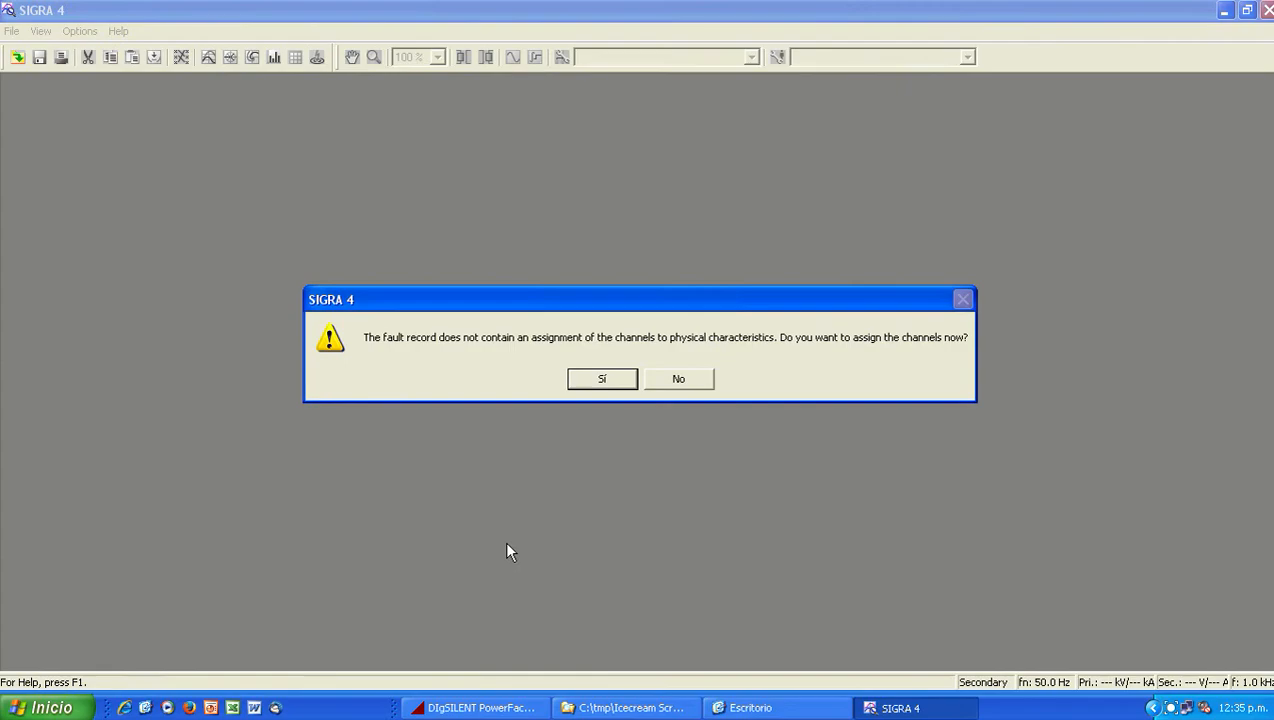
pyautogui.click(598, 380)
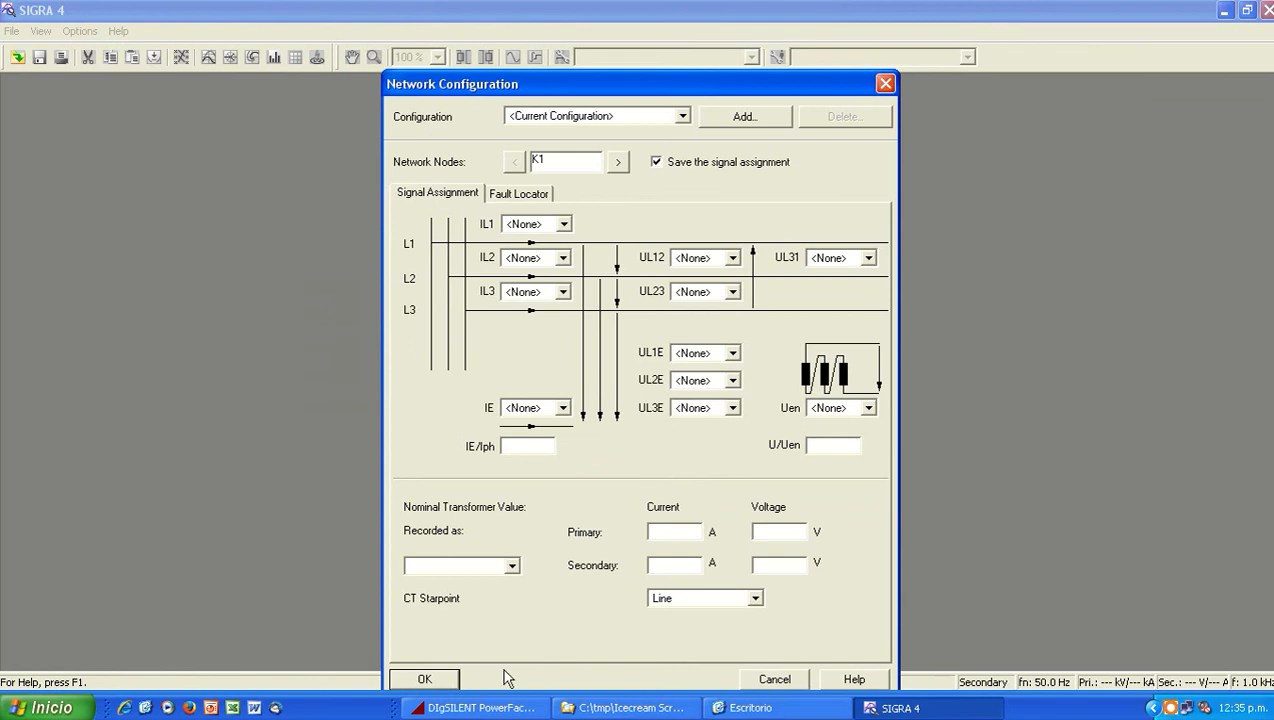
pyautogui.click(430, 679)
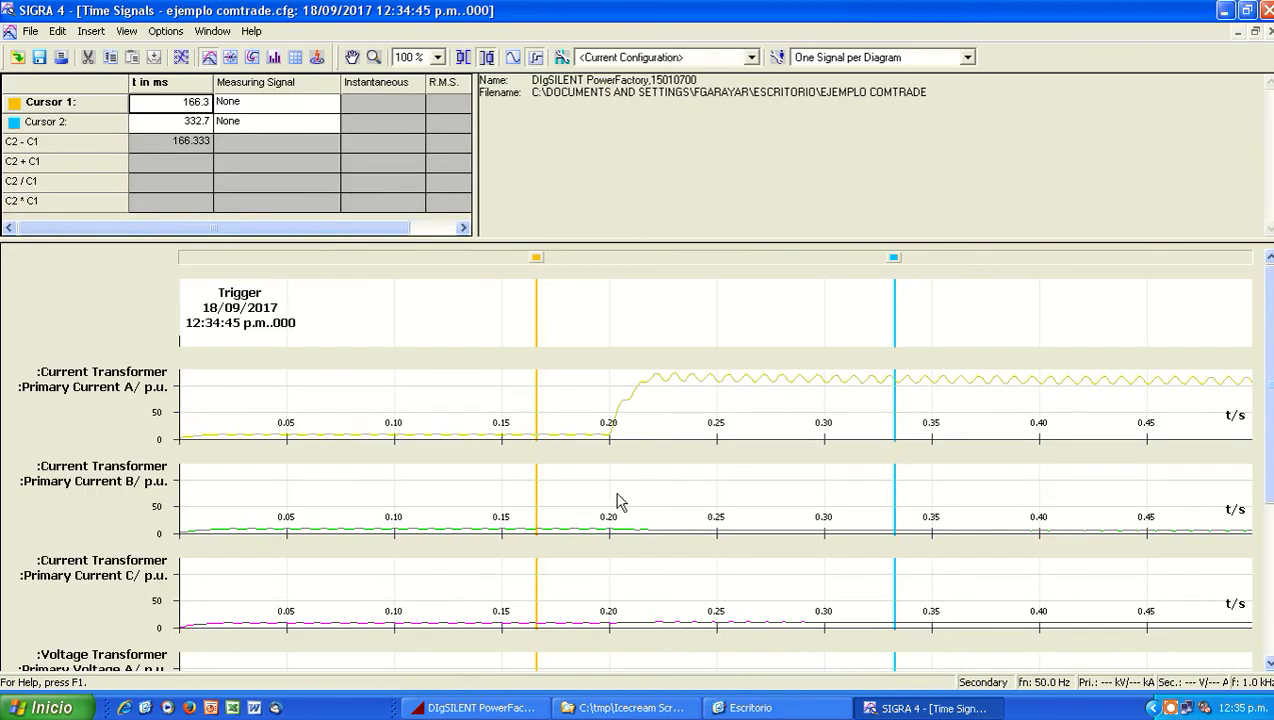
# Step: Display the transformer signals as instantaneous curves without the R.M.S. curves, examine the waveforms, and close SIGRA 4 without saving
pyautogui.click(510, 58)
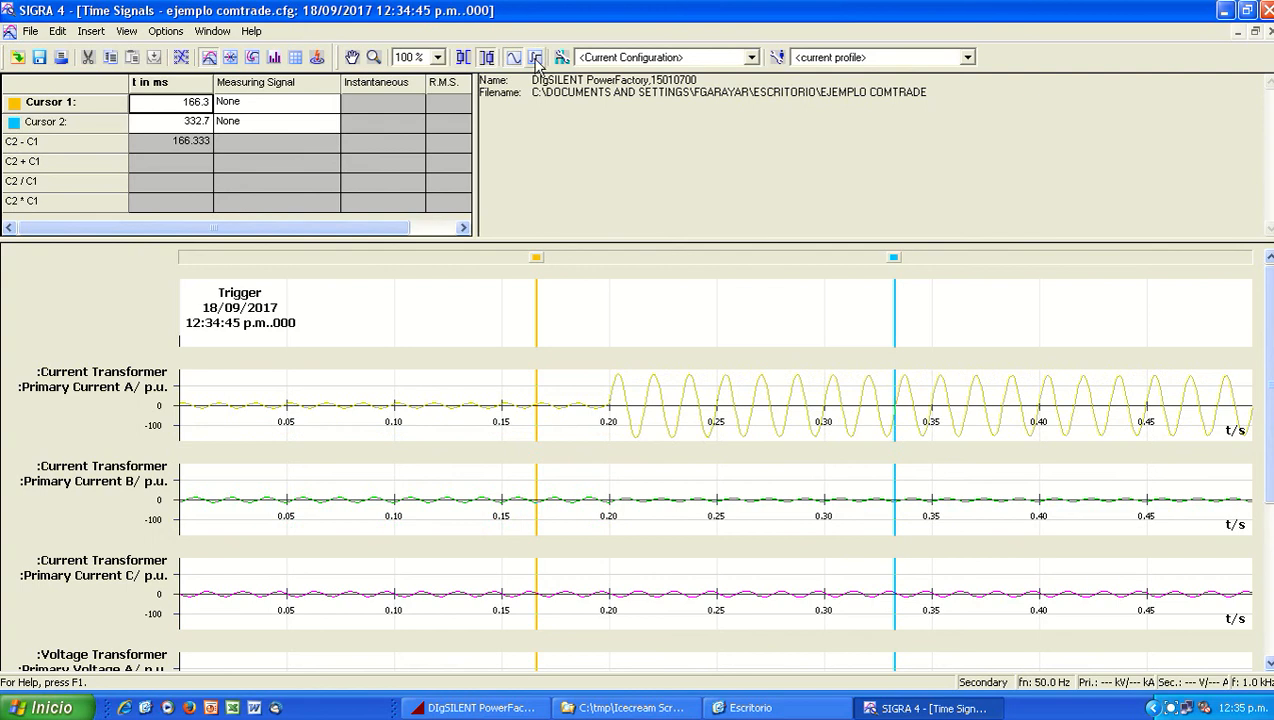
pyautogui.click(536, 59)
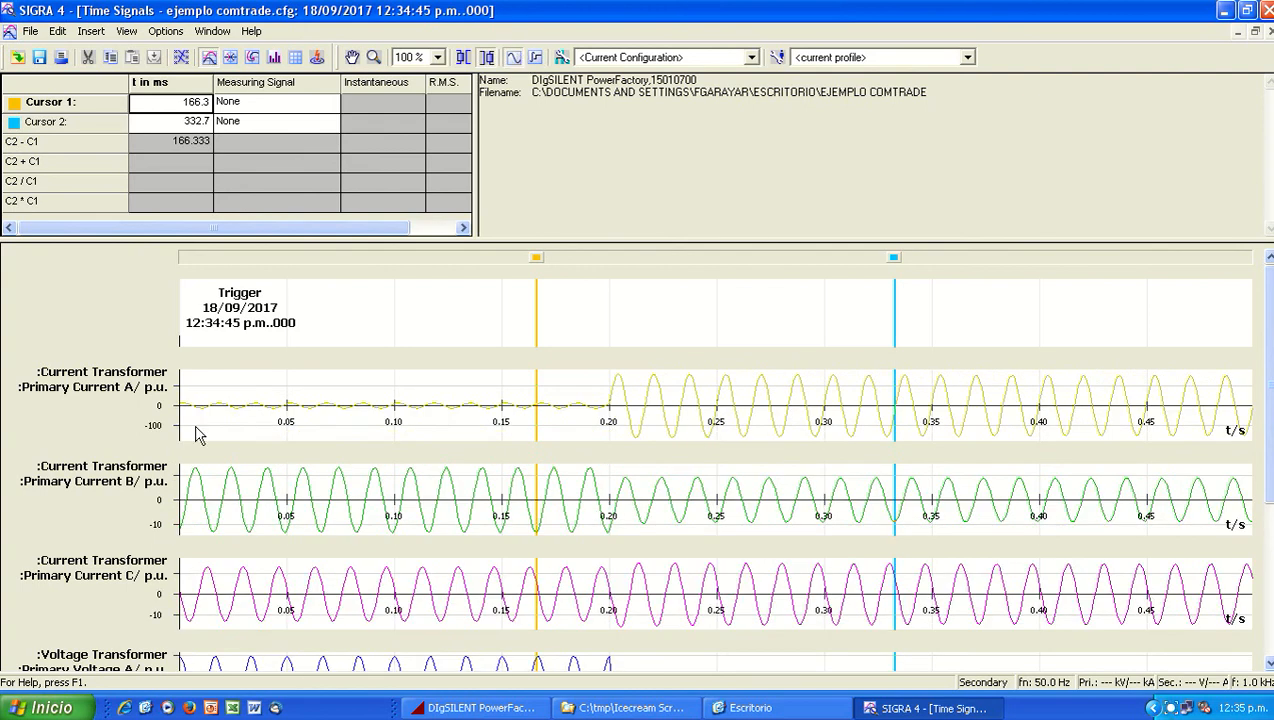
pyautogui.moveTo(1270, 400)
pyautogui.mouseDown()
pyautogui.moveTo(1250, 570)
pyautogui.moveTo(1254, 384)
pyautogui.mouseUp()
pyautogui.click(1266, 10)
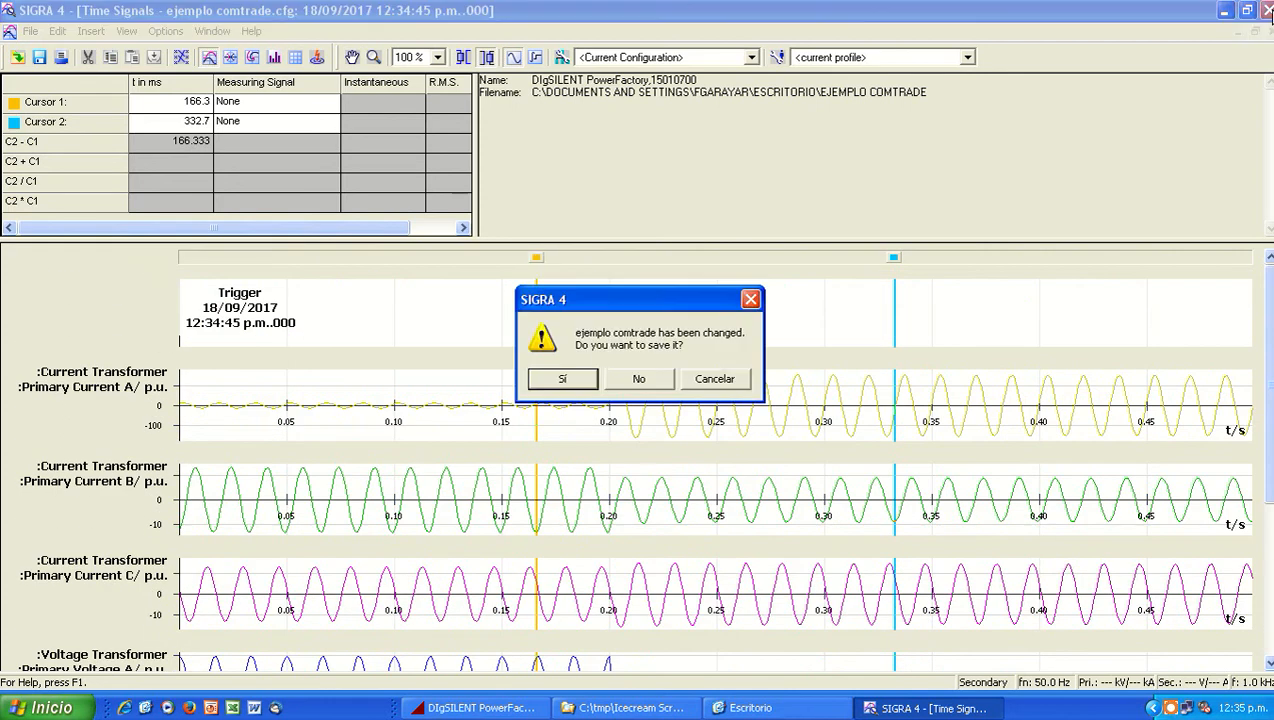
pyautogui.click(640, 380)
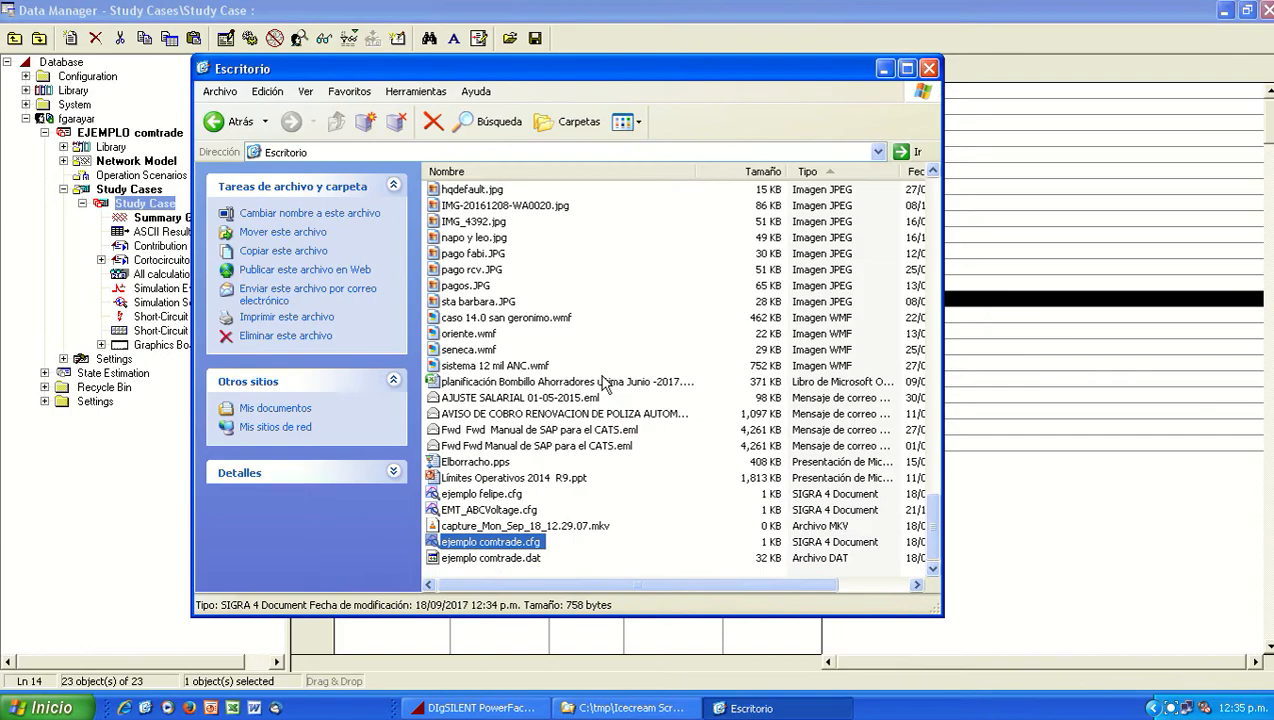
# Step: Clear the Escritorio folder and Data Manager windows out of the way in PowerFactory and activate the Comtrade grid
pyautogui.click(884, 68)
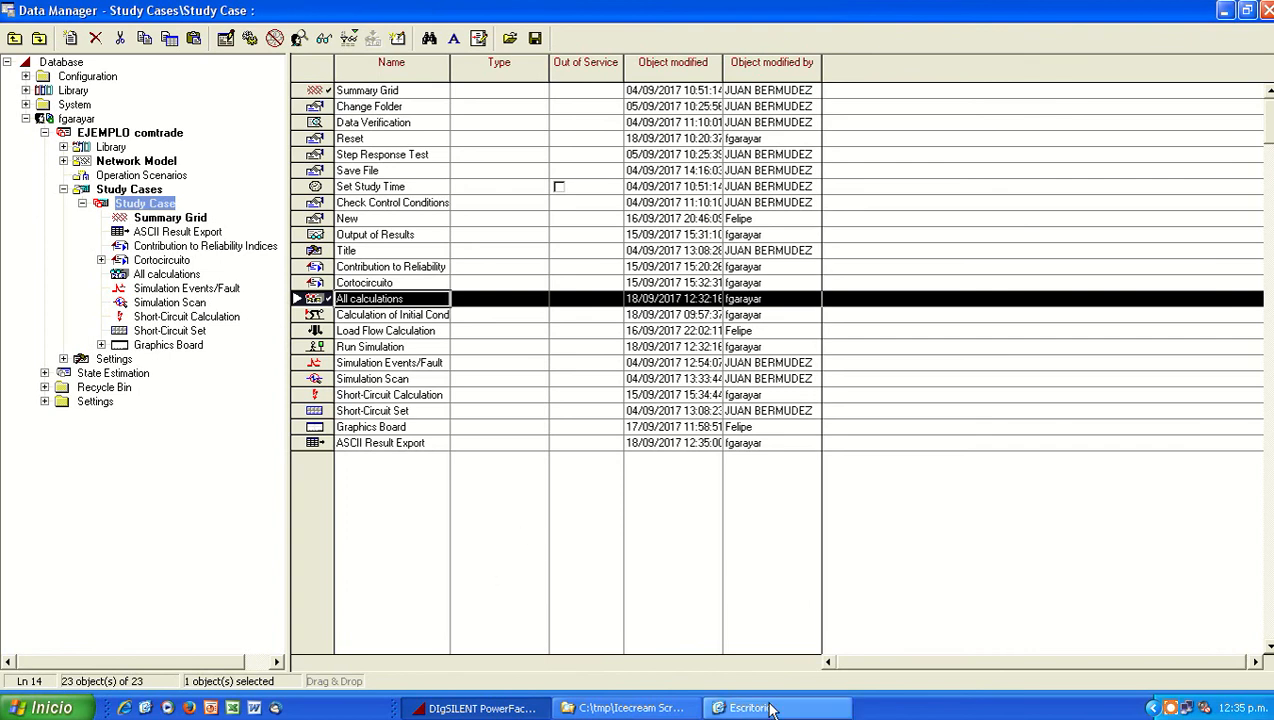
pyautogui.click(1224, 11)
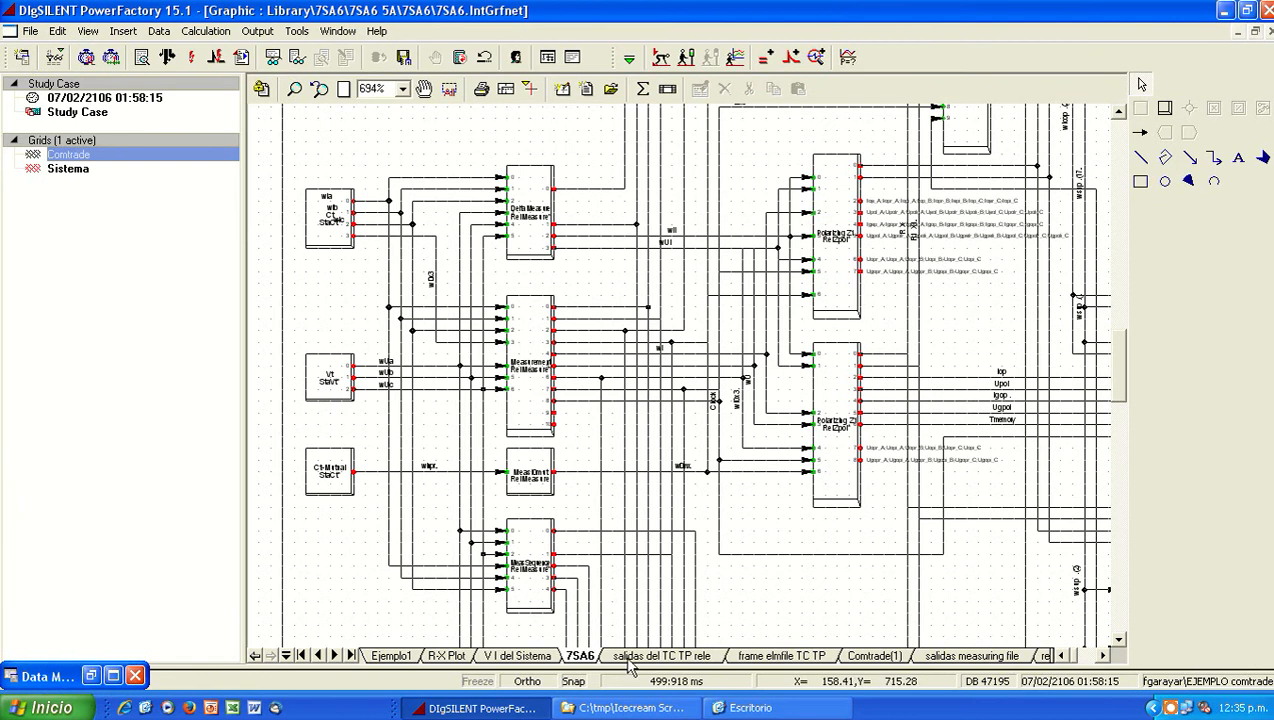
pyautogui.rightClick(104, 157)
pyautogui.click(145, 209)
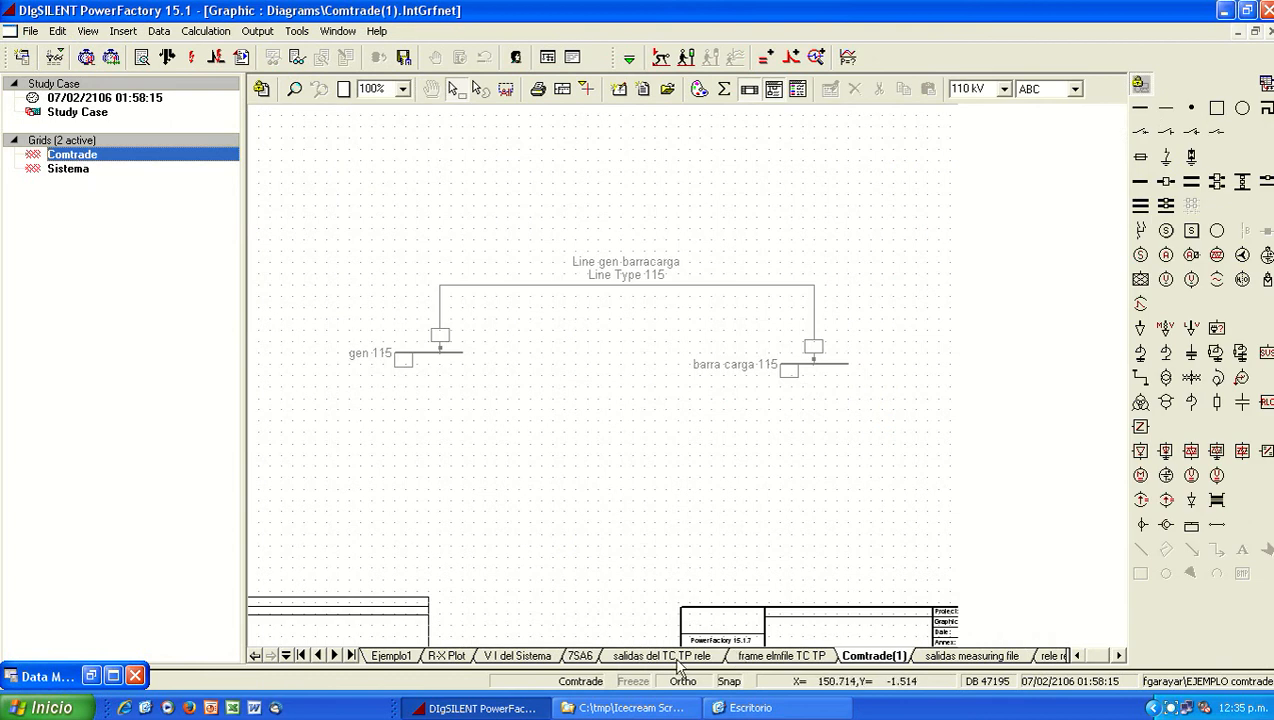
# Step: Compare the frame elmfile TC TP diagram with the plots of the transformers' primary currents and voltages
pyautogui.click(752, 657)
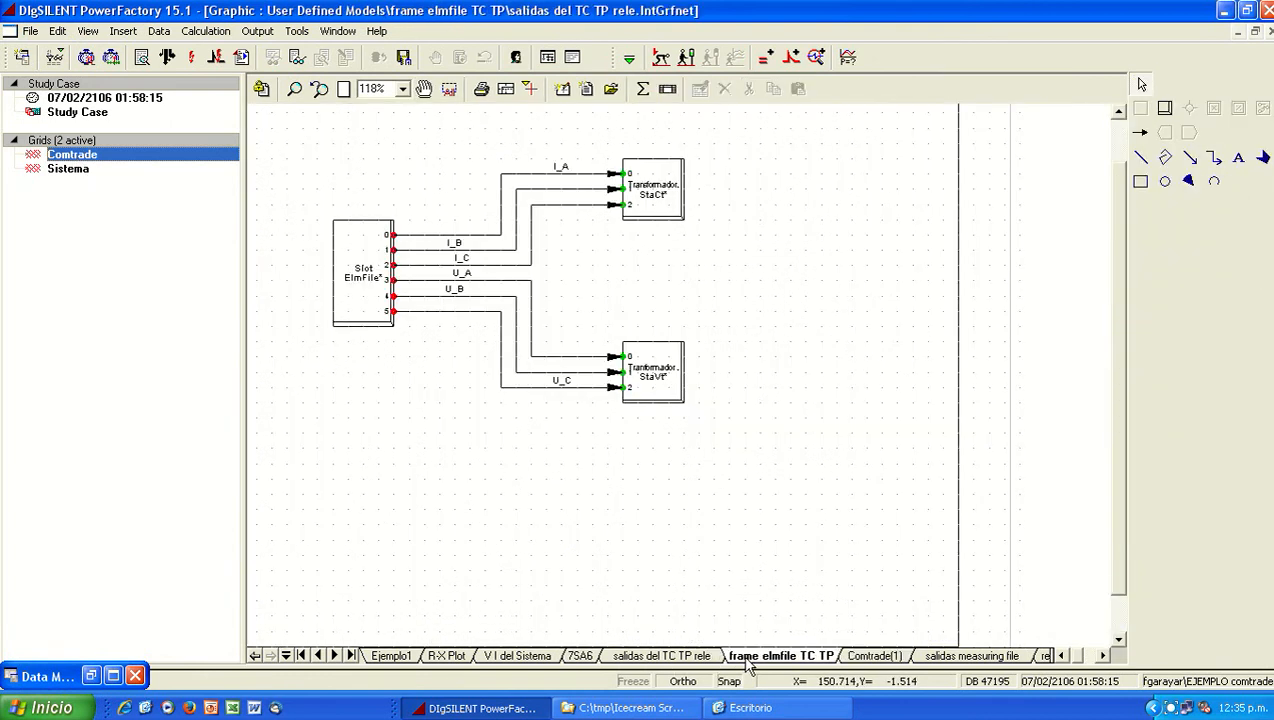
pyautogui.click(703, 657)
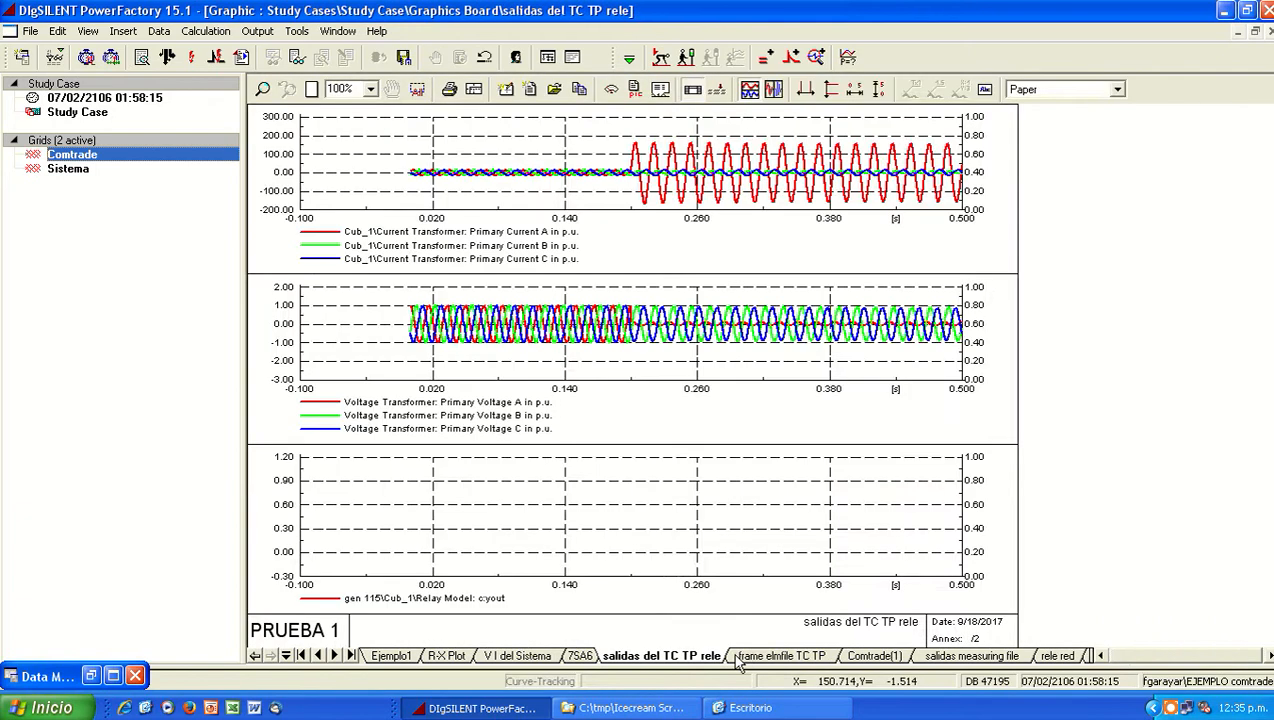
pyautogui.click(740, 657)
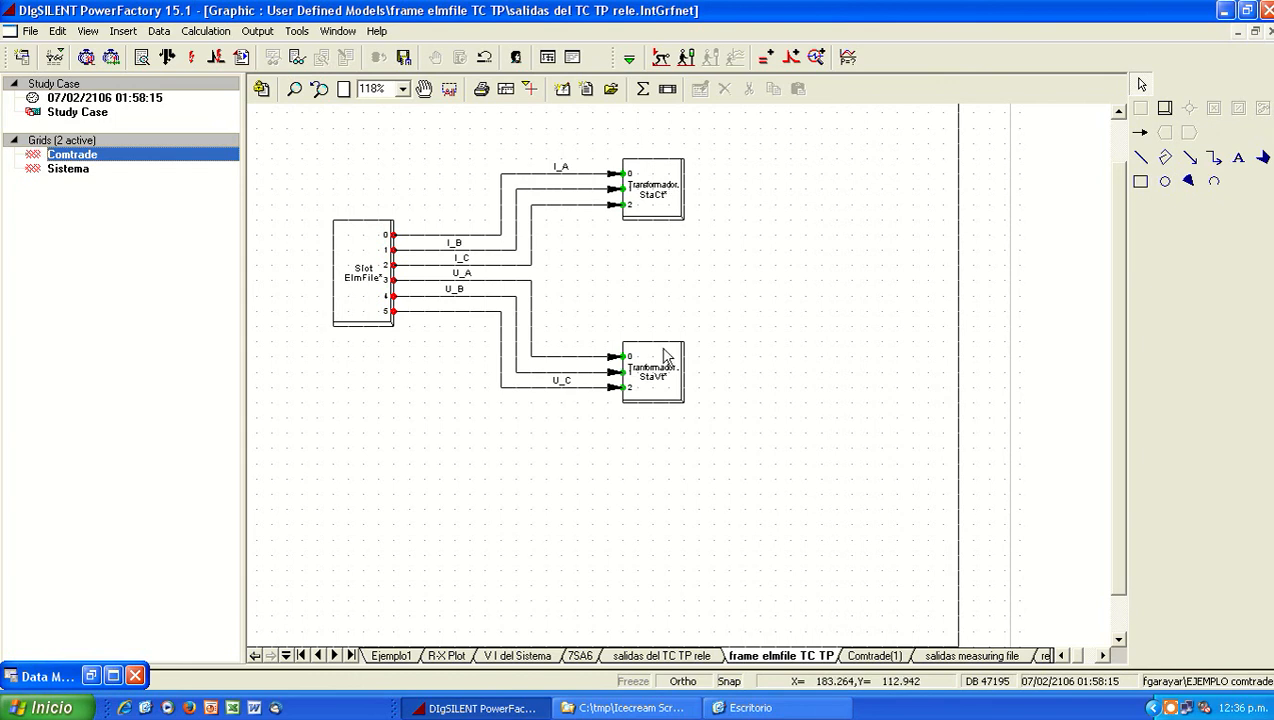
# Step: Review the output and input signals of the ElmFile, current transformer and voltage transformer slots in the frame diagram
pyautogui.doubleClick(350, 318)
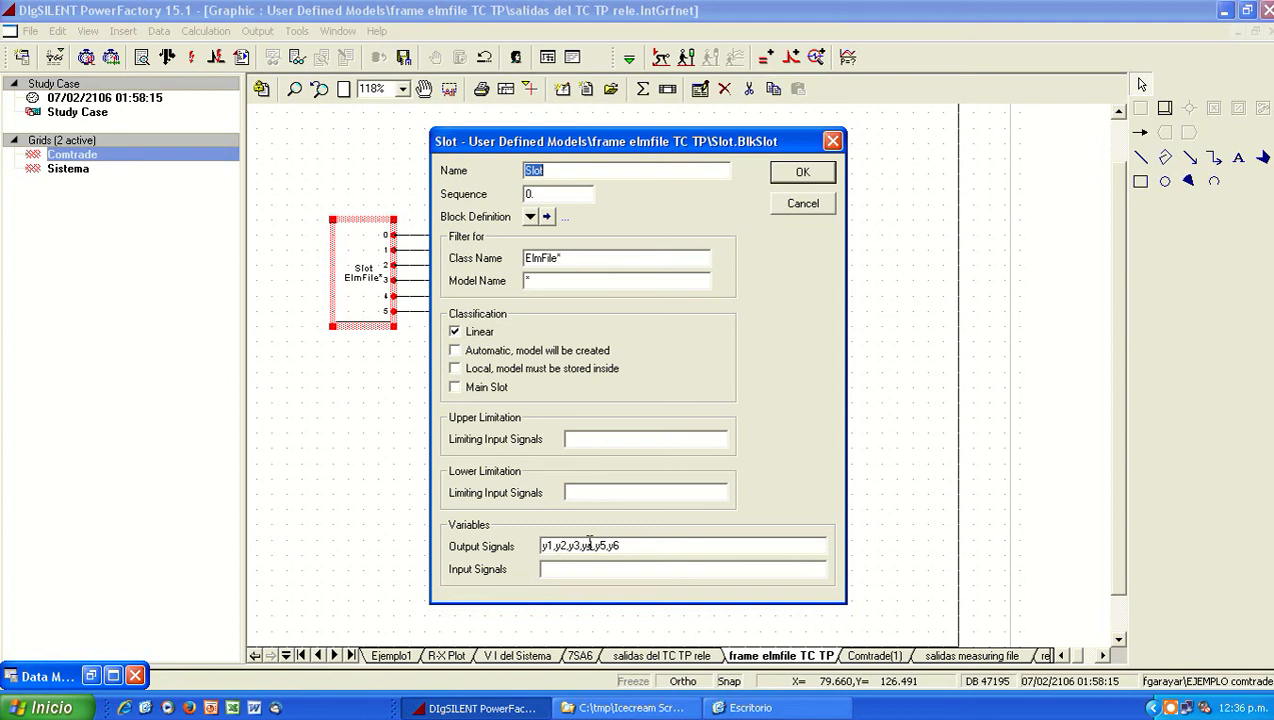
pyautogui.click(802, 174)
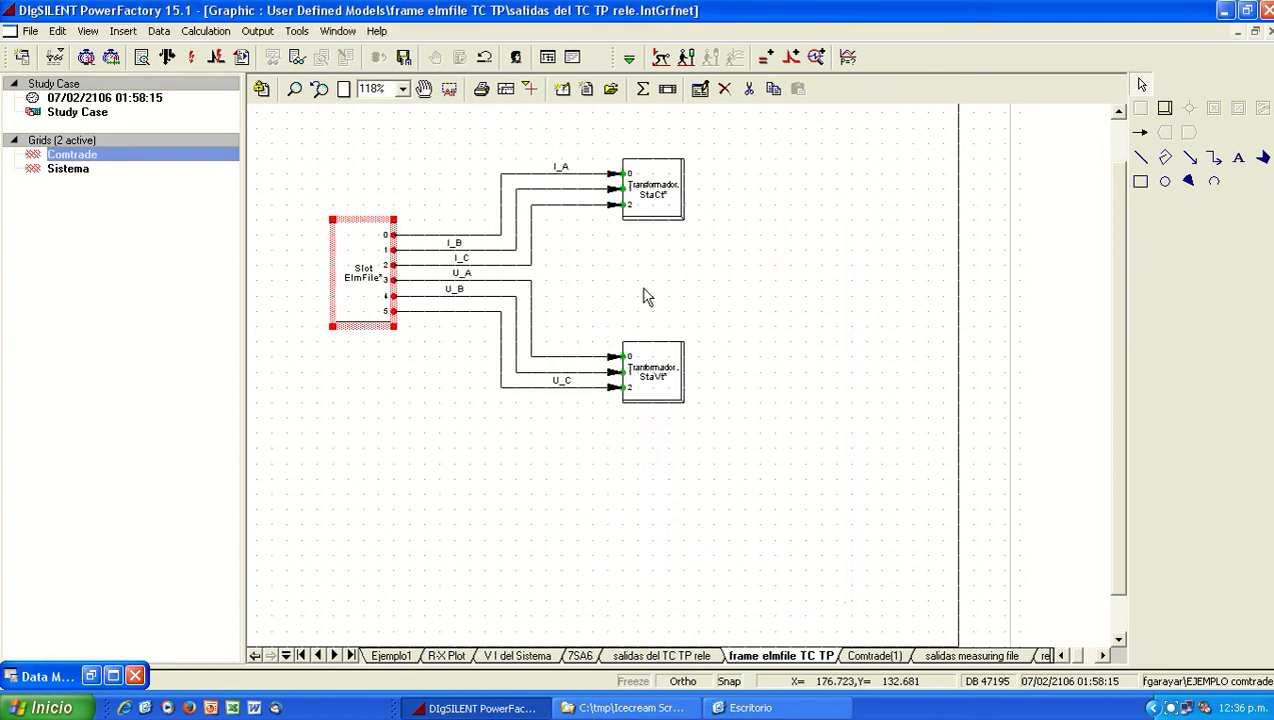
pyautogui.doubleClick(666, 205)
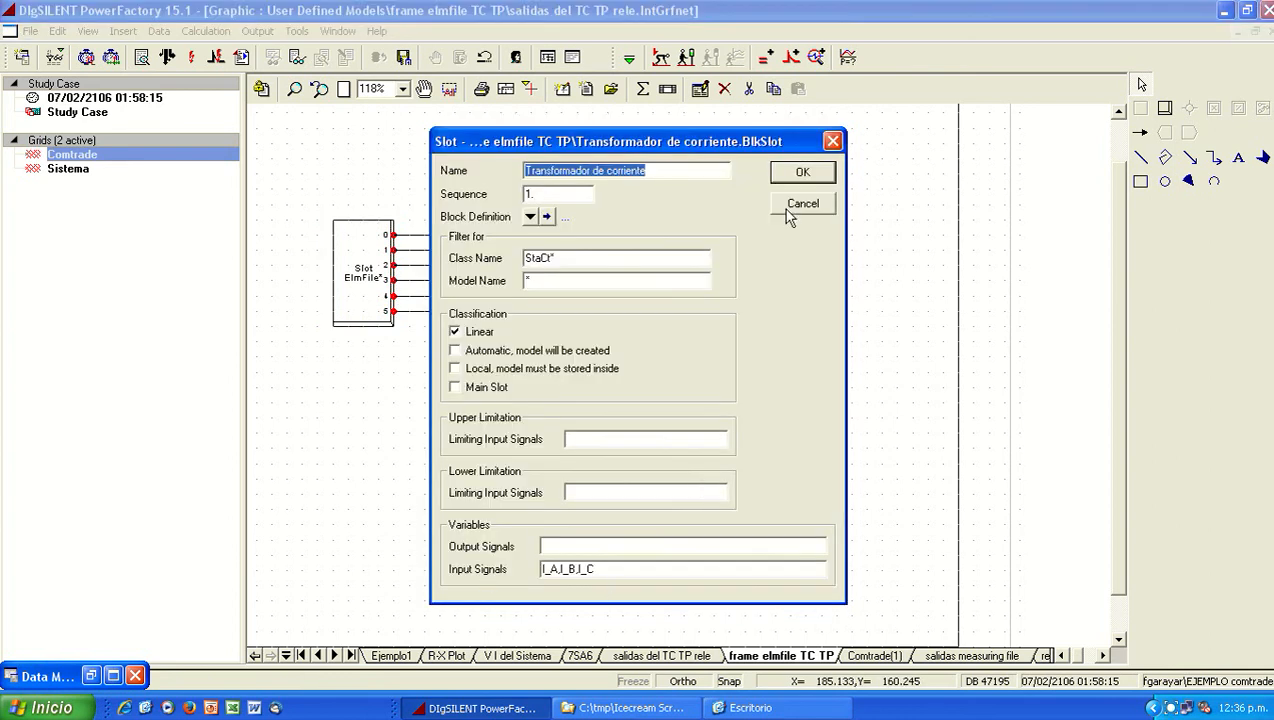
pyautogui.click(800, 174)
pyautogui.click(675, 397)
pyautogui.doubleClick(673, 391)
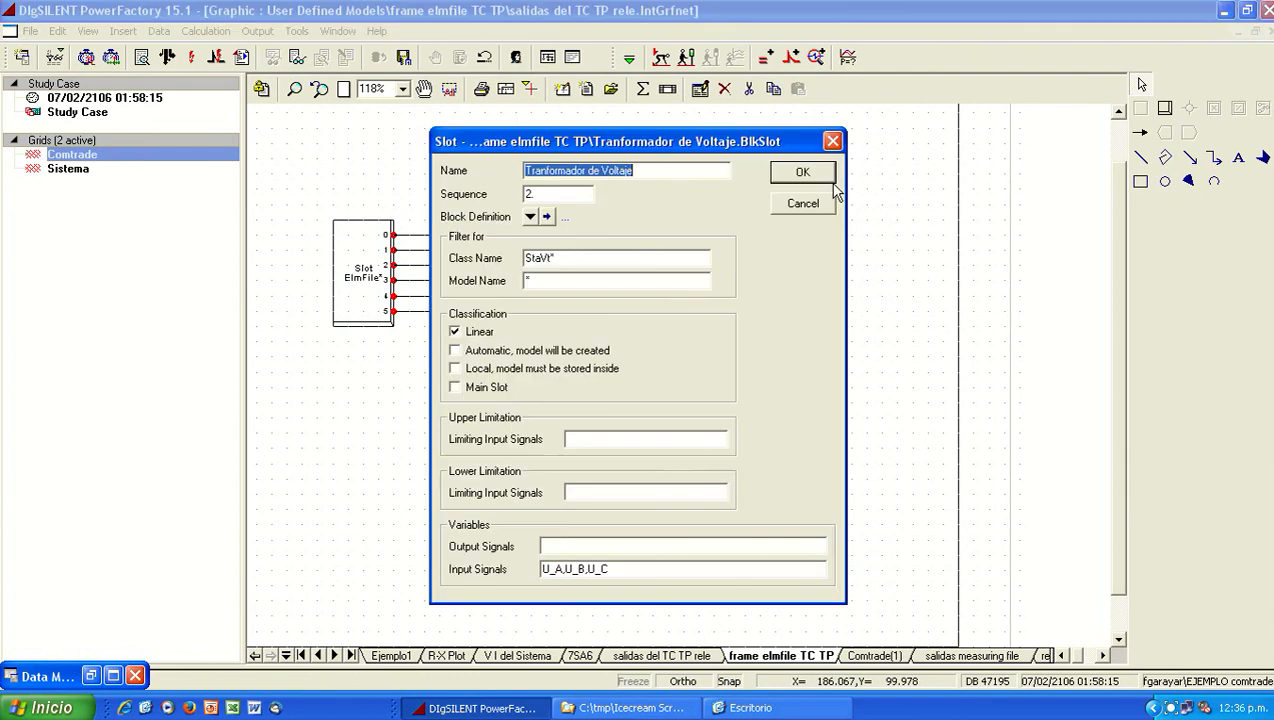
pyautogui.click(804, 173)
pyautogui.click(773, 499)
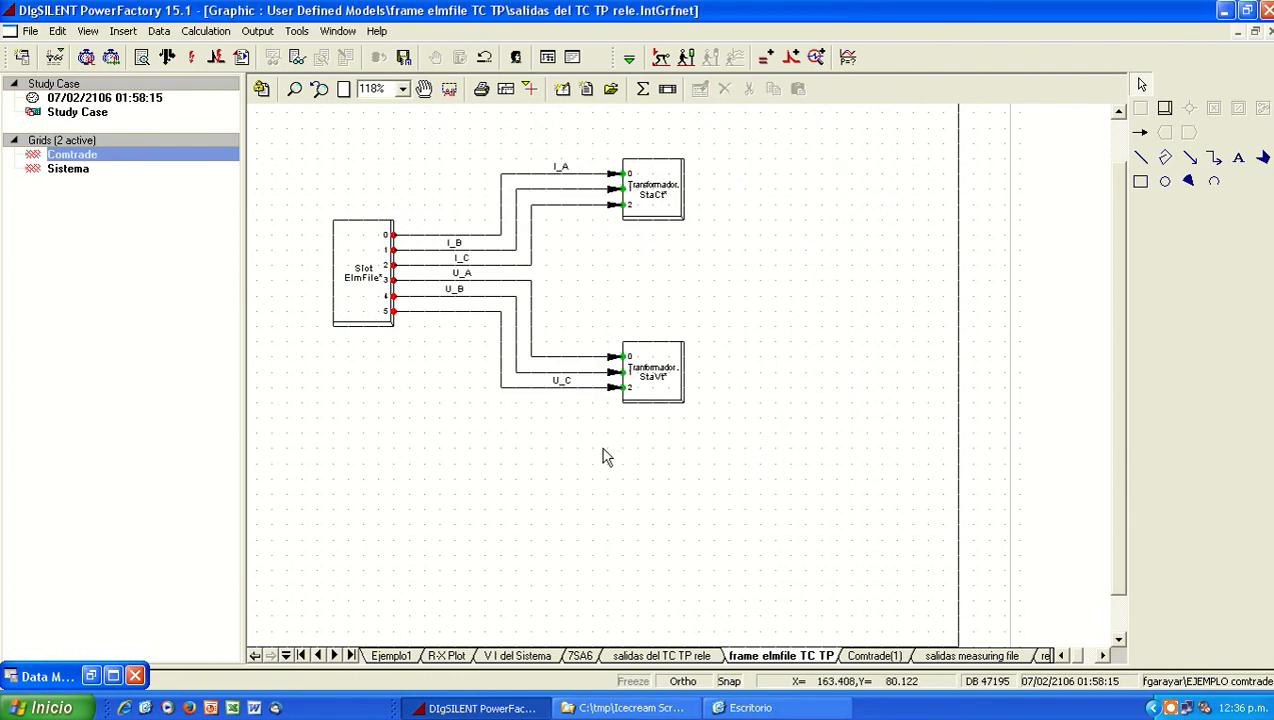
# Step: Examine the Comtrade(1) grid diagram alongside the frame elmfile TC TP diagram
pyautogui.click(889, 660)
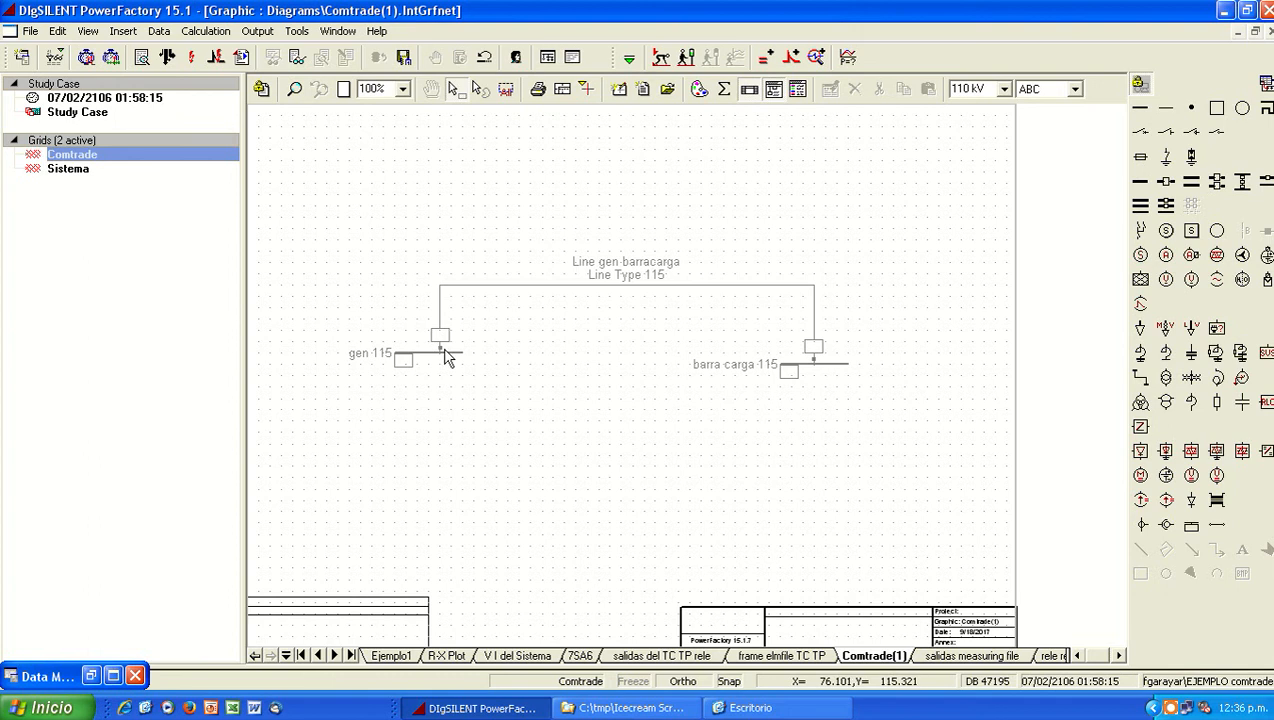
pyautogui.click(812, 657)
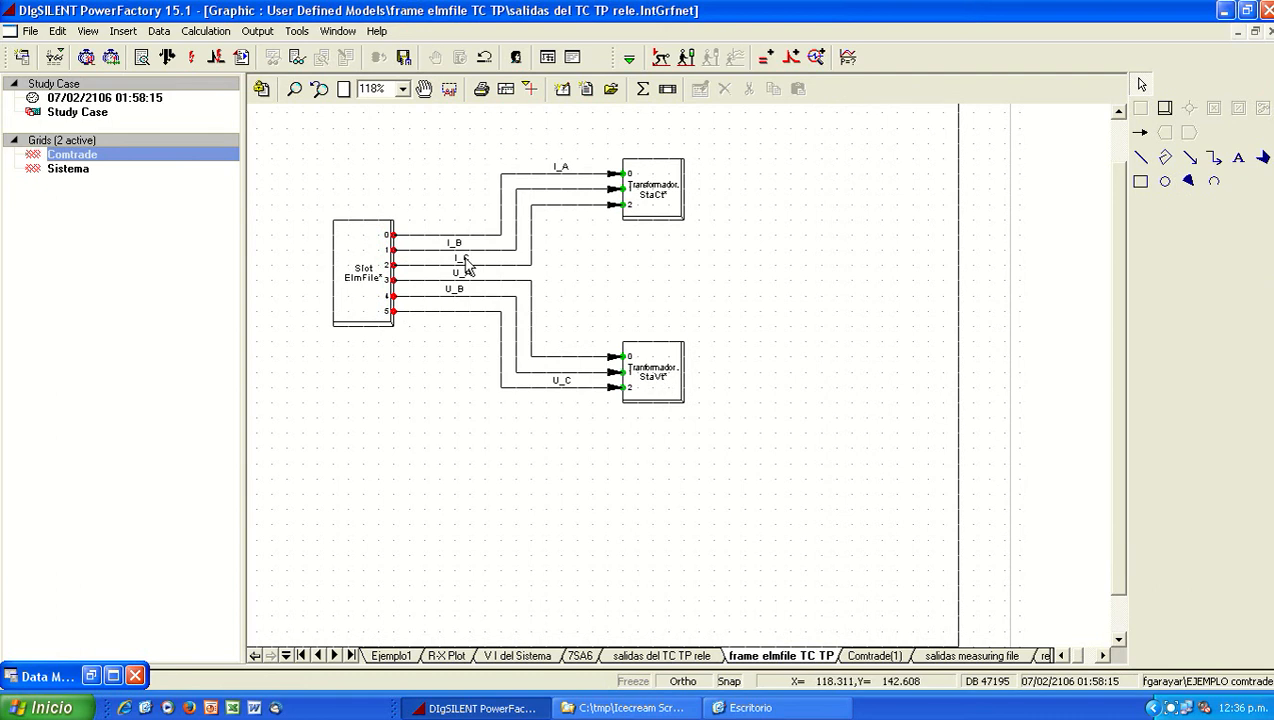
pyautogui.click(862, 652)
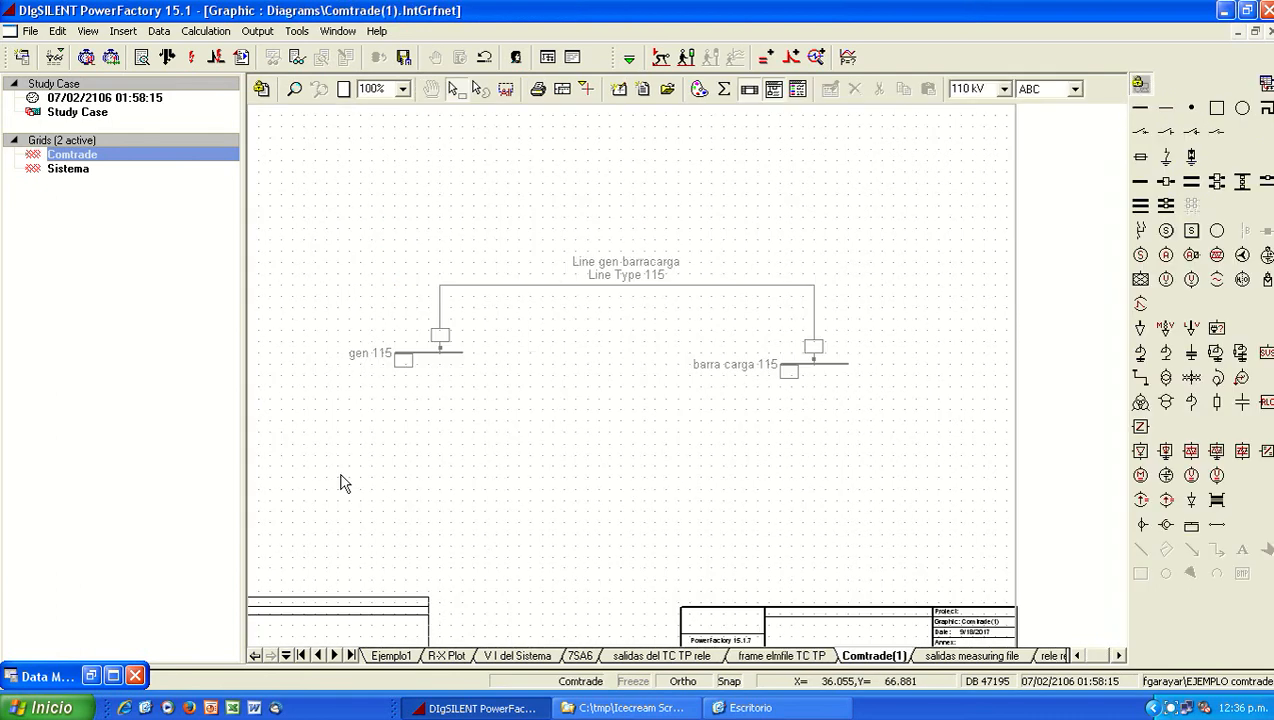
# Step: Restore the Data Manager and open the Conexion medicion tc tp composite model in the Comtrade grid's network data
pyautogui.click(95, 674)
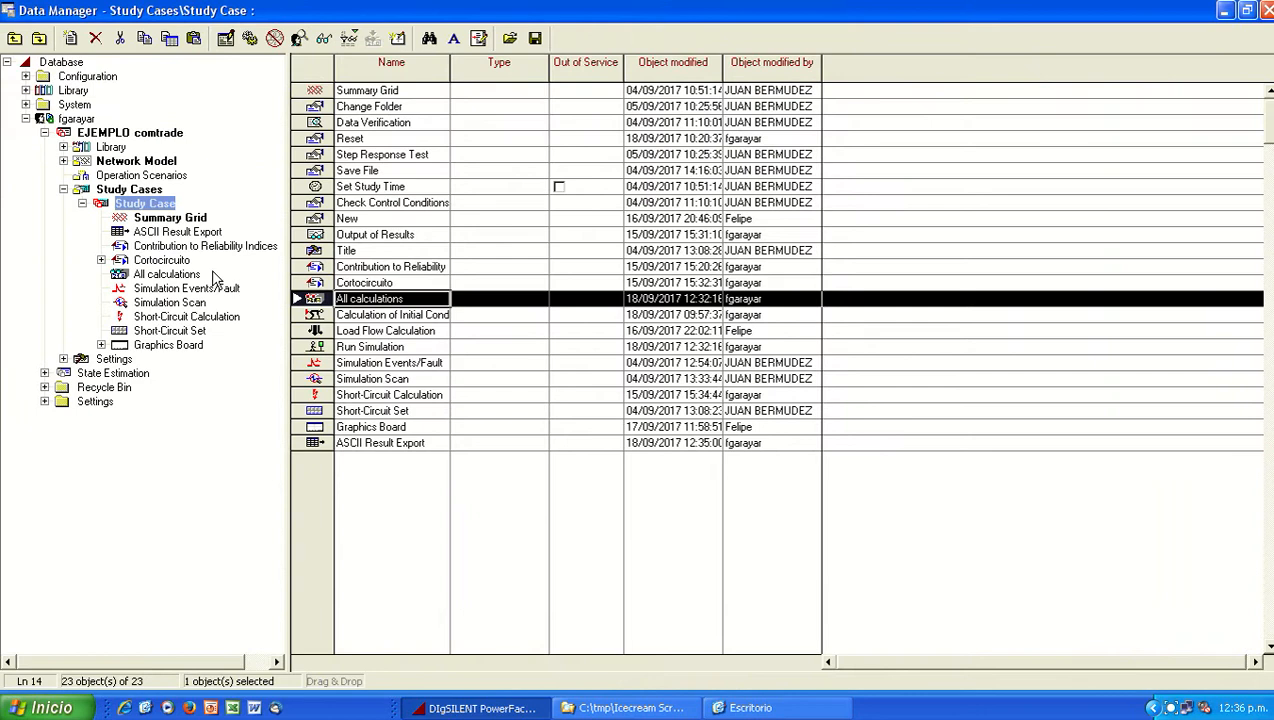
pyautogui.doubleClick(135, 161)
pyautogui.doubleClick(151, 189)
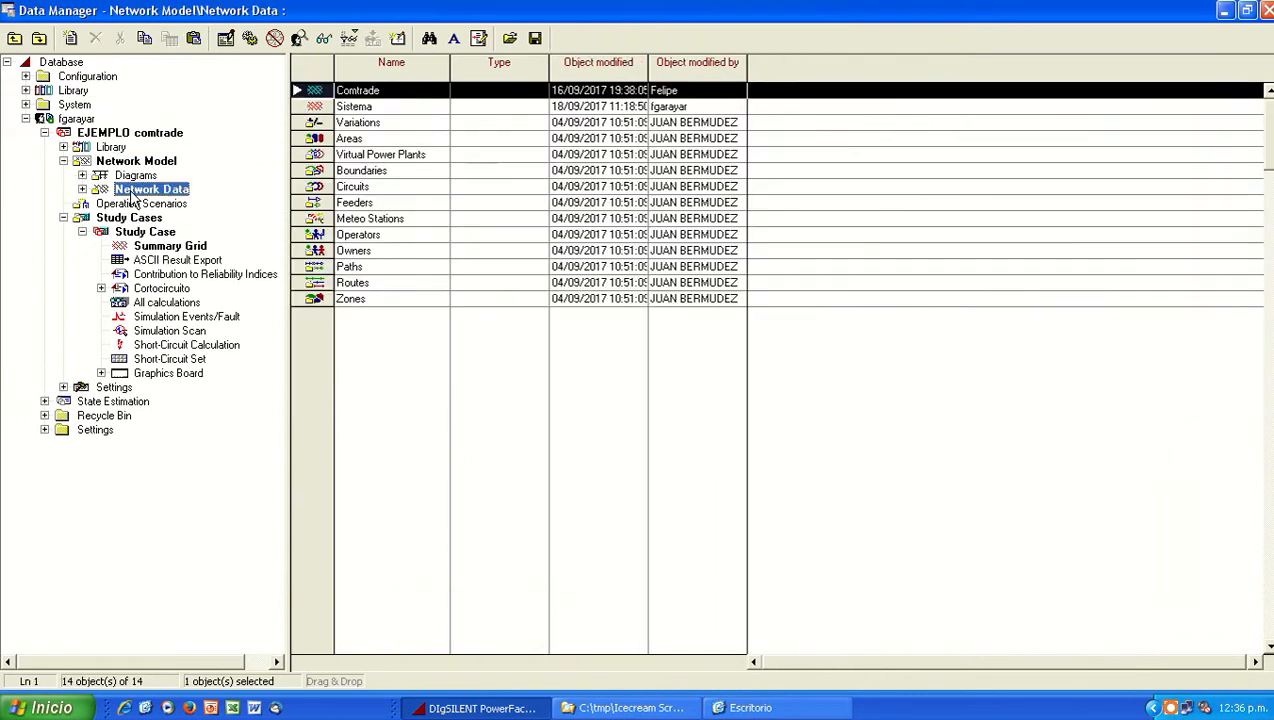
pyautogui.doubleClick(159, 203)
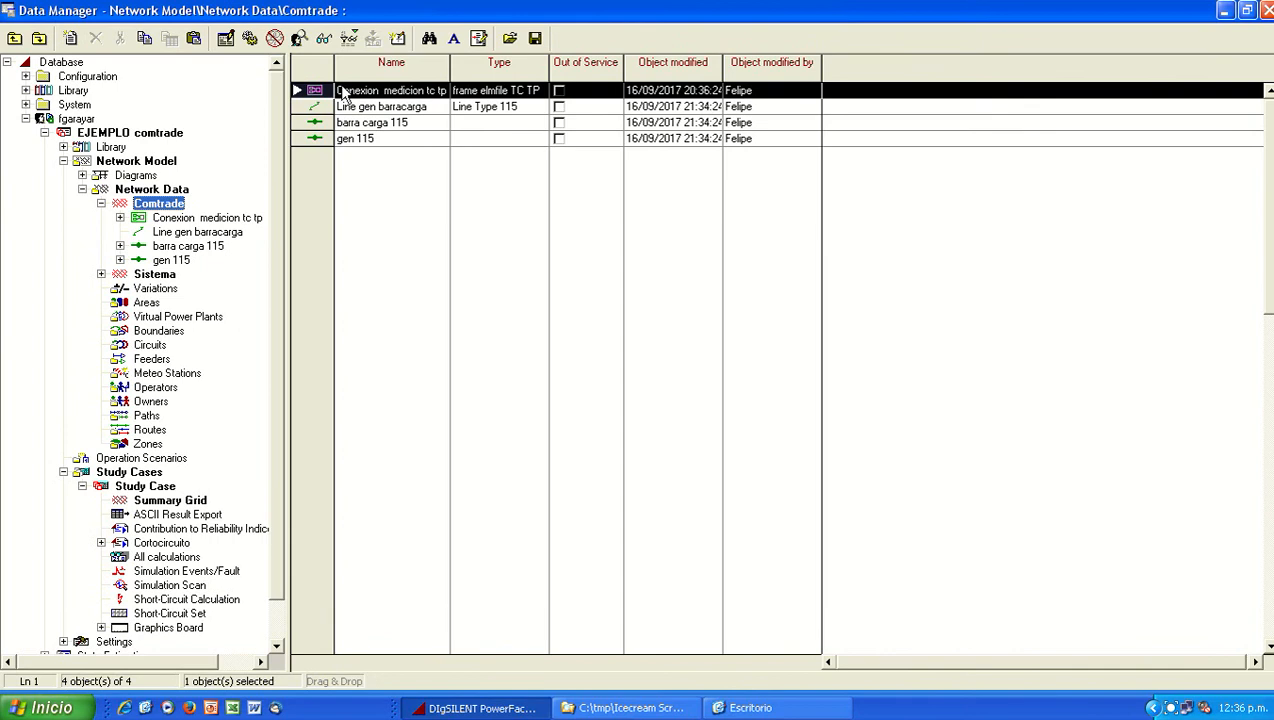
pyautogui.doubleClick(311, 92)
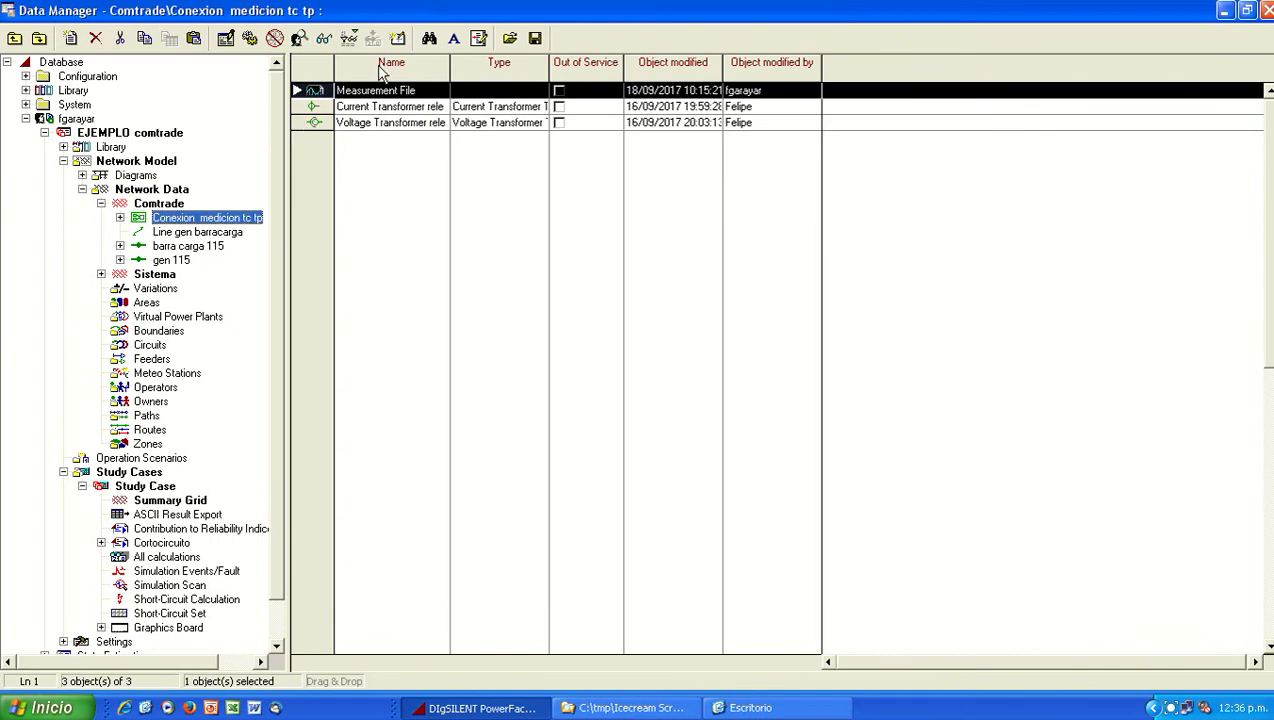
# Step: Set the Measurement File's Comtrade source to ejemplo comtrade.dat and save the element
pyautogui.doubleClick(313, 92)
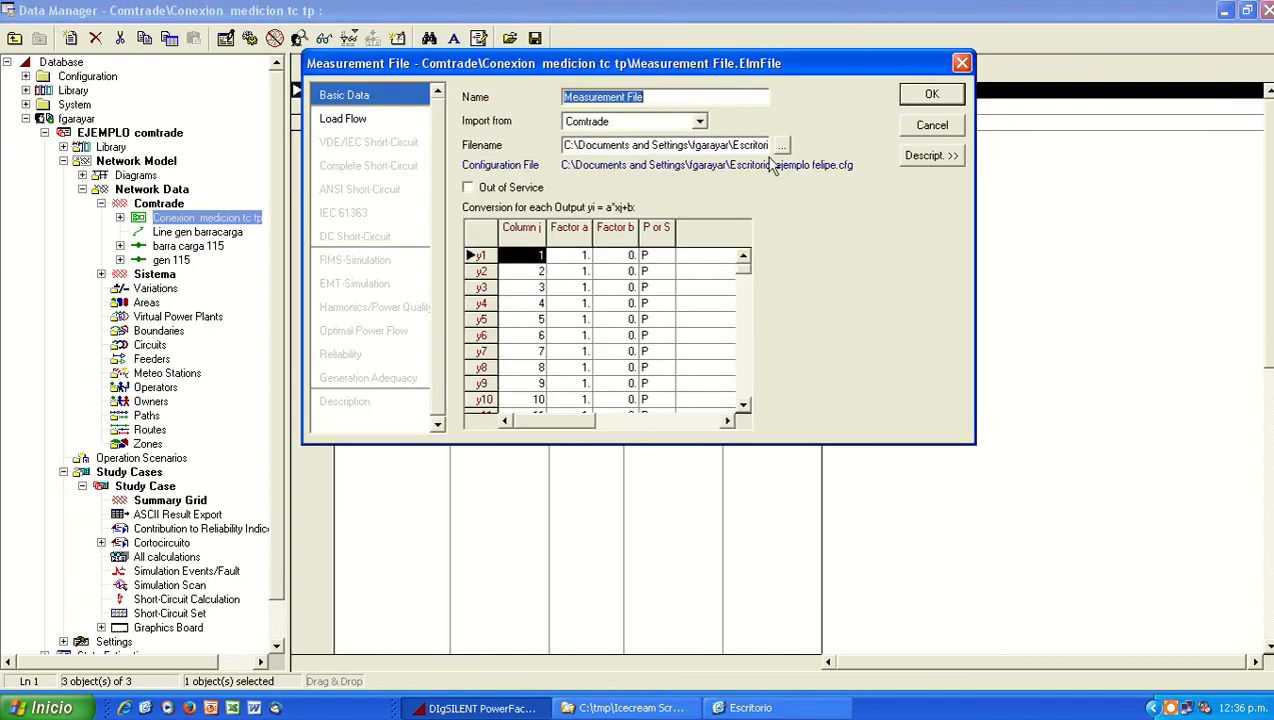
pyautogui.click(781, 145)
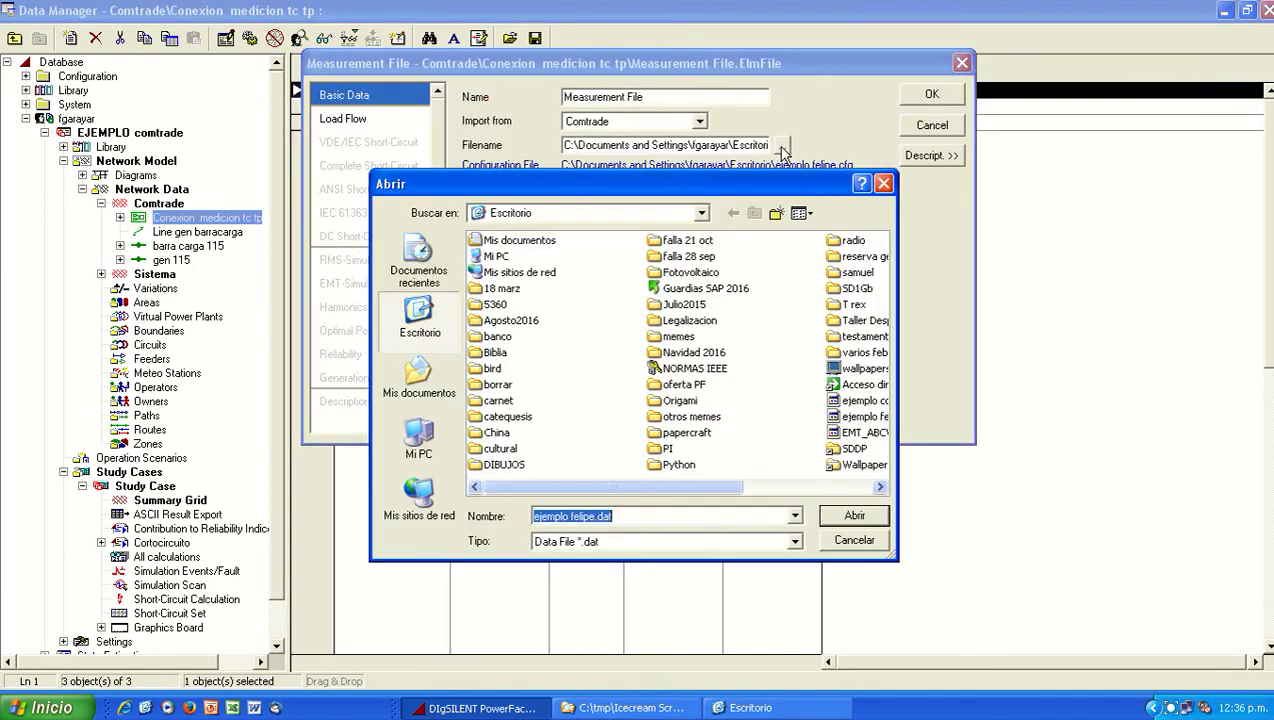
pyautogui.click(840, 487)
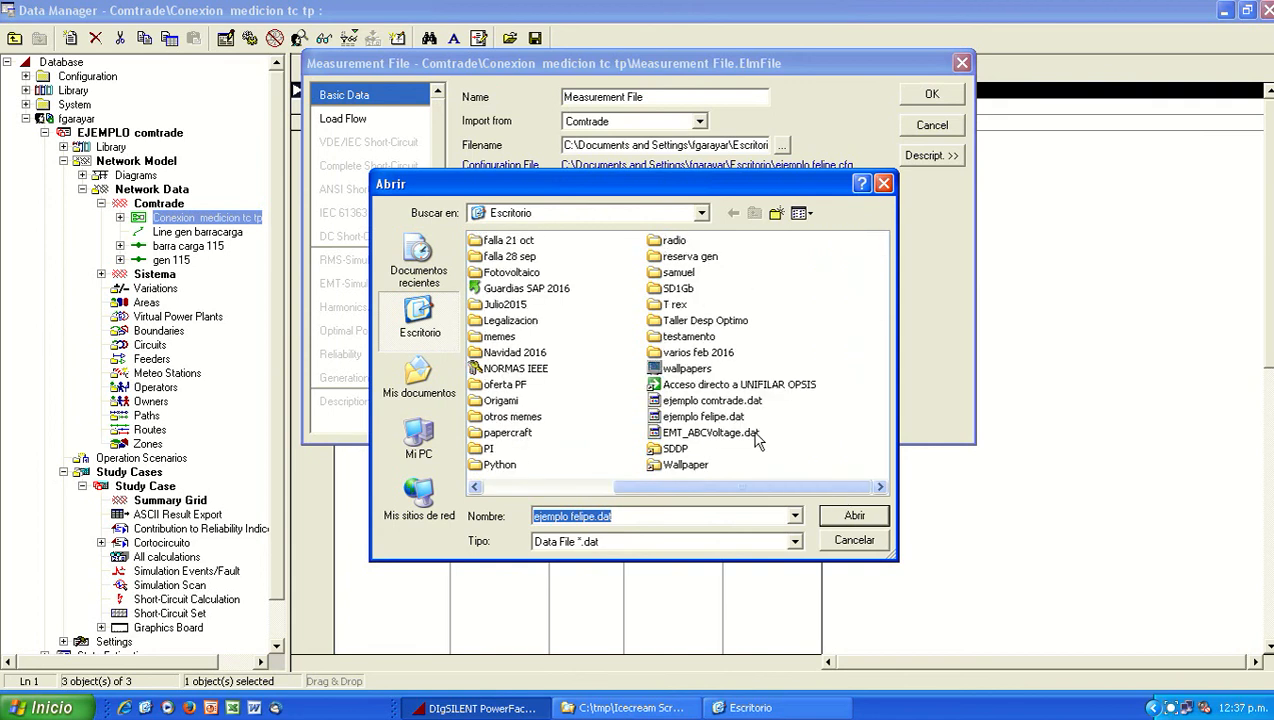
pyautogui.click(710, 401)
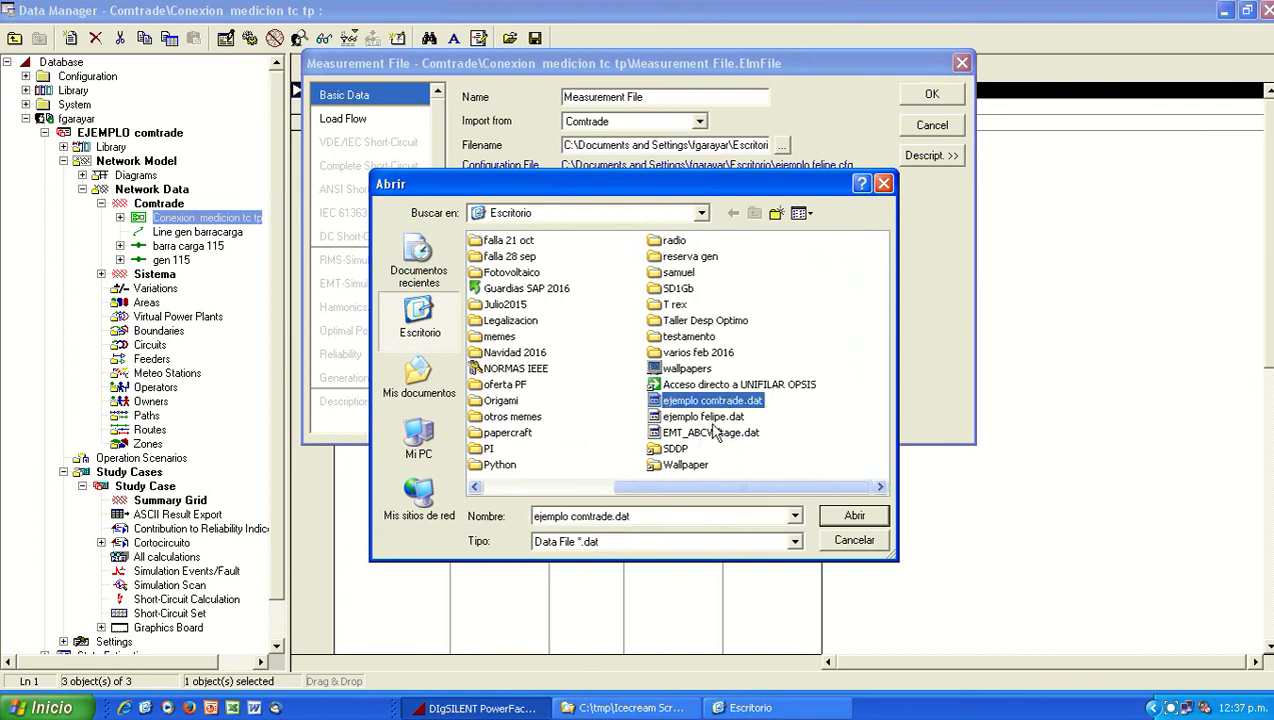
pyautogui.click(853, 518)
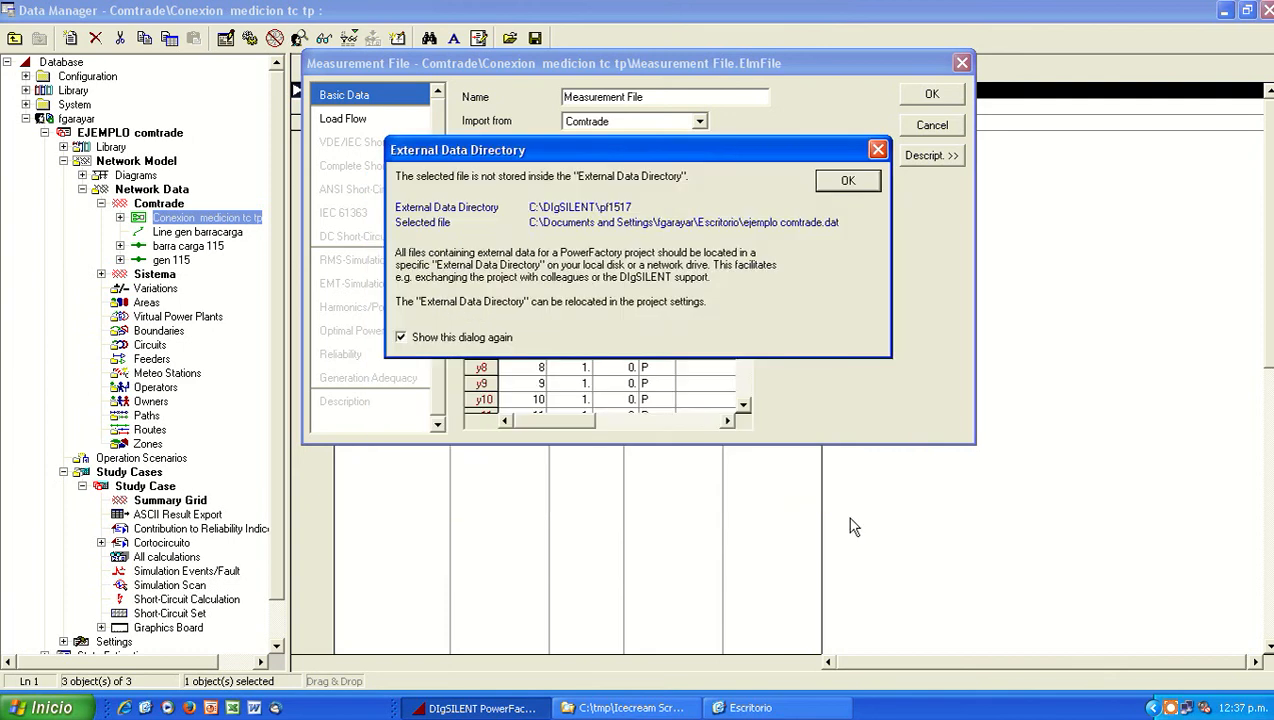
pyautogui.click(834, 184)
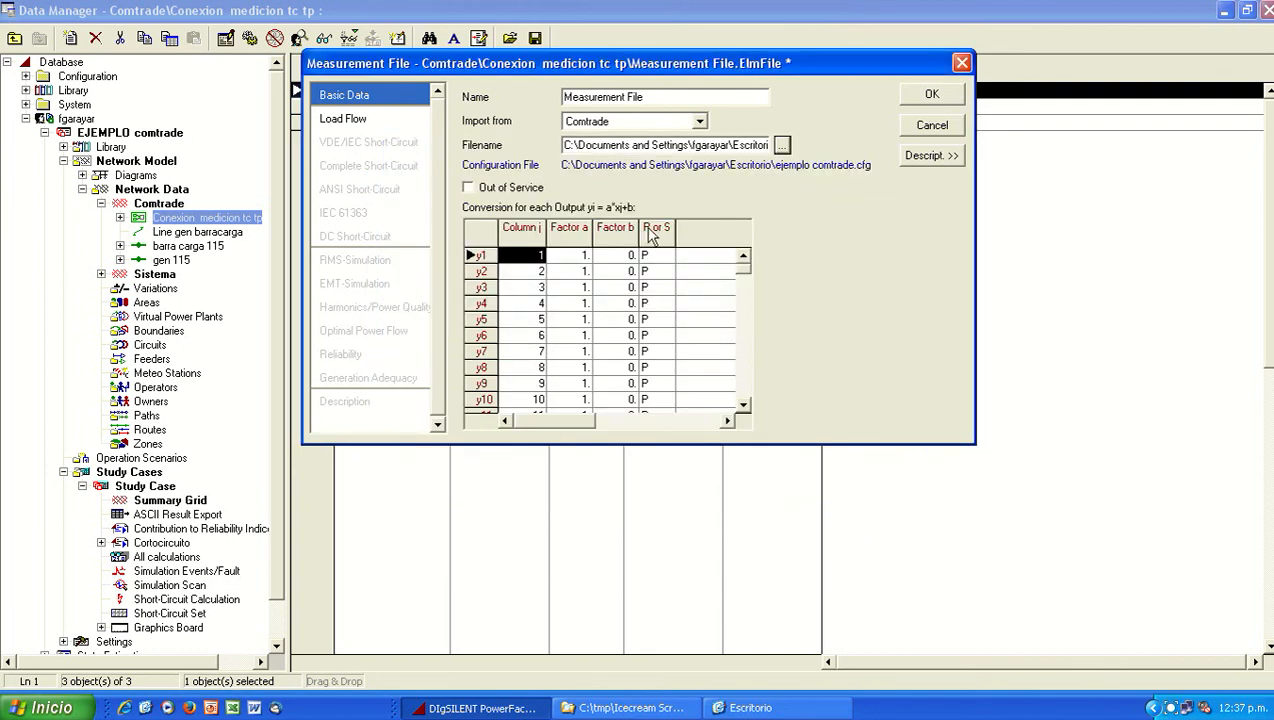
pyautogui.click(934, 94)
pyautogui.click(306, 108)
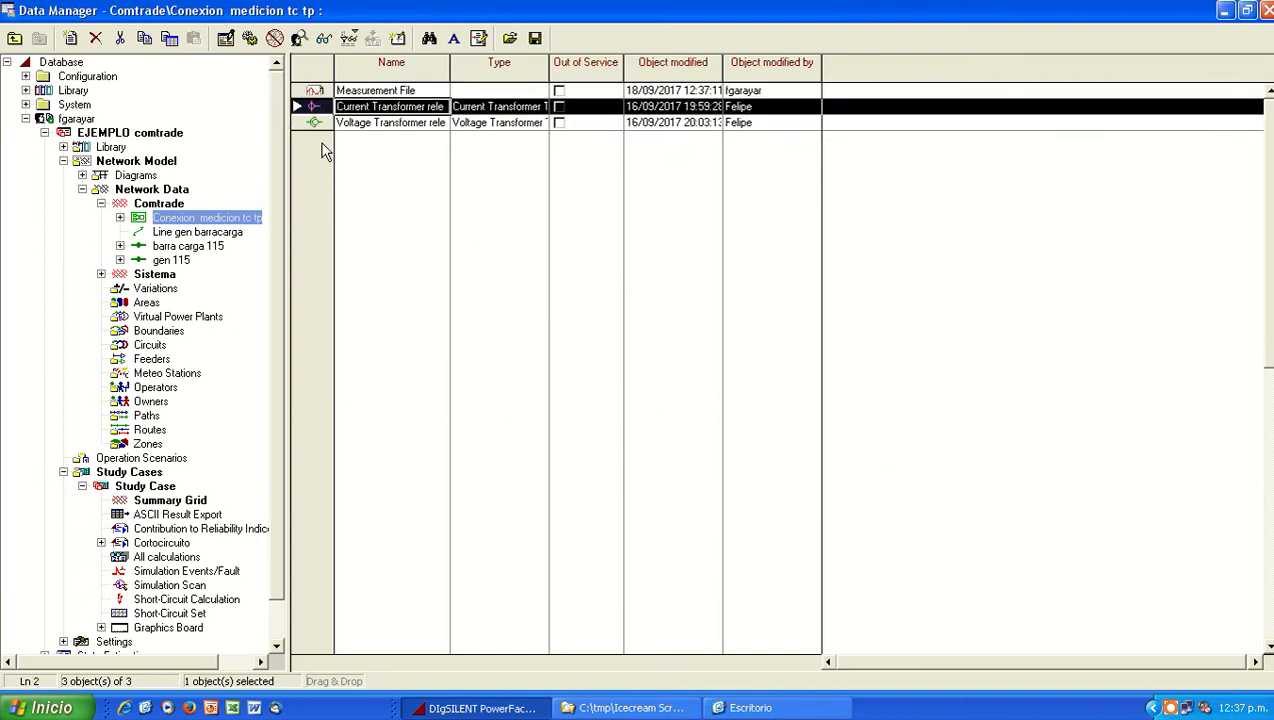
pyautogui.click(313, 122)
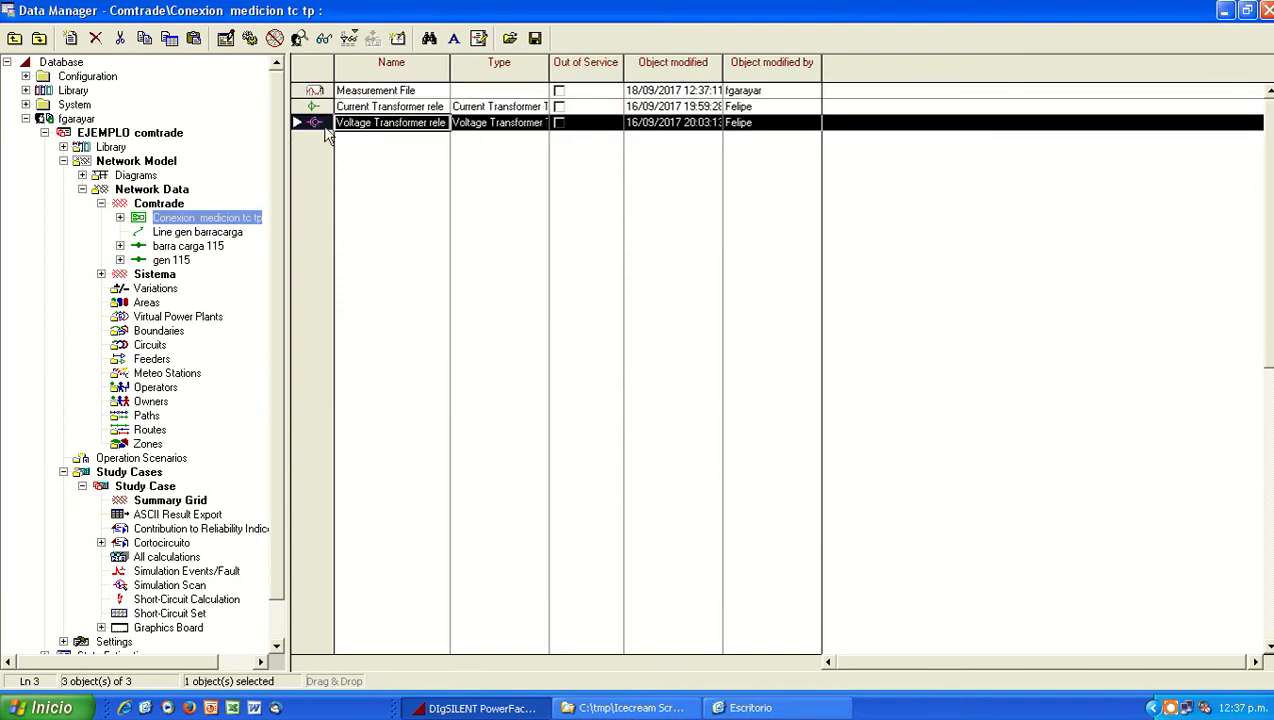
# Step: Review the net elements assigned to the slots of the Conexion medicion tc tp composite model in the Comtrade grid
pyautogui.click(159, 204)
pyautogui.doubleClick(316, 93)
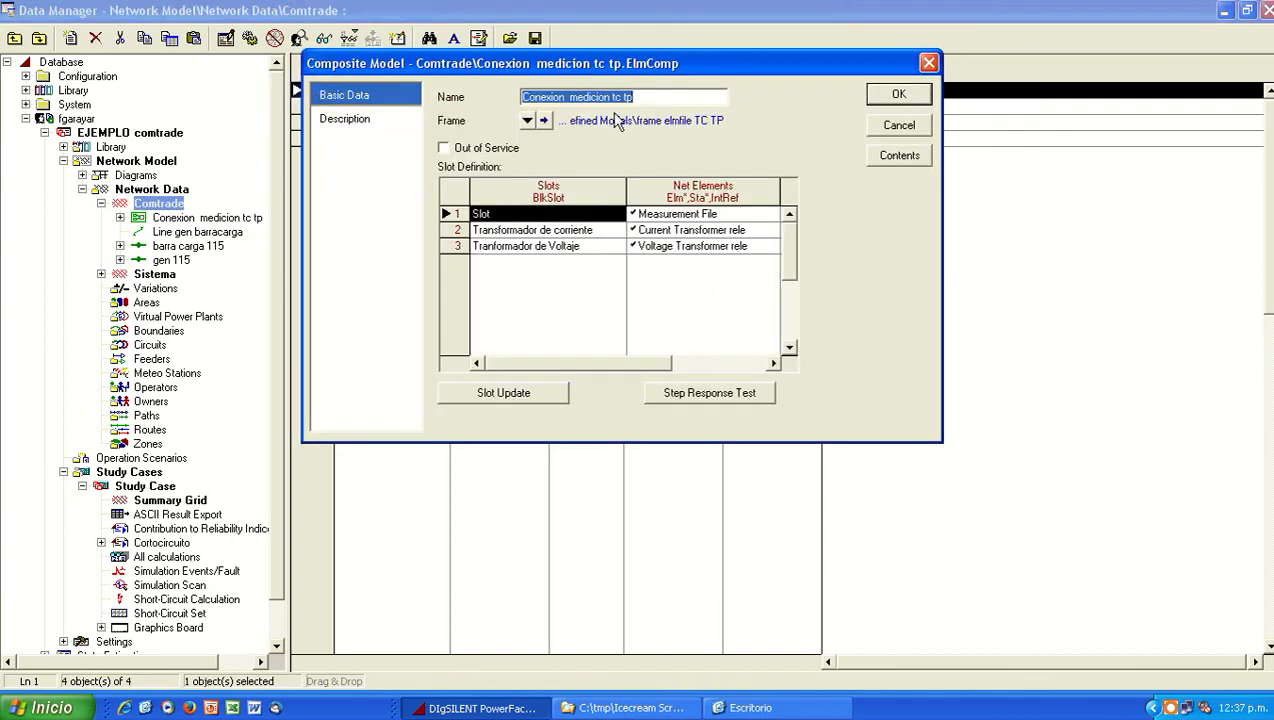
pyautogui.click(690, 218)
pyautogui.click(688, 229)
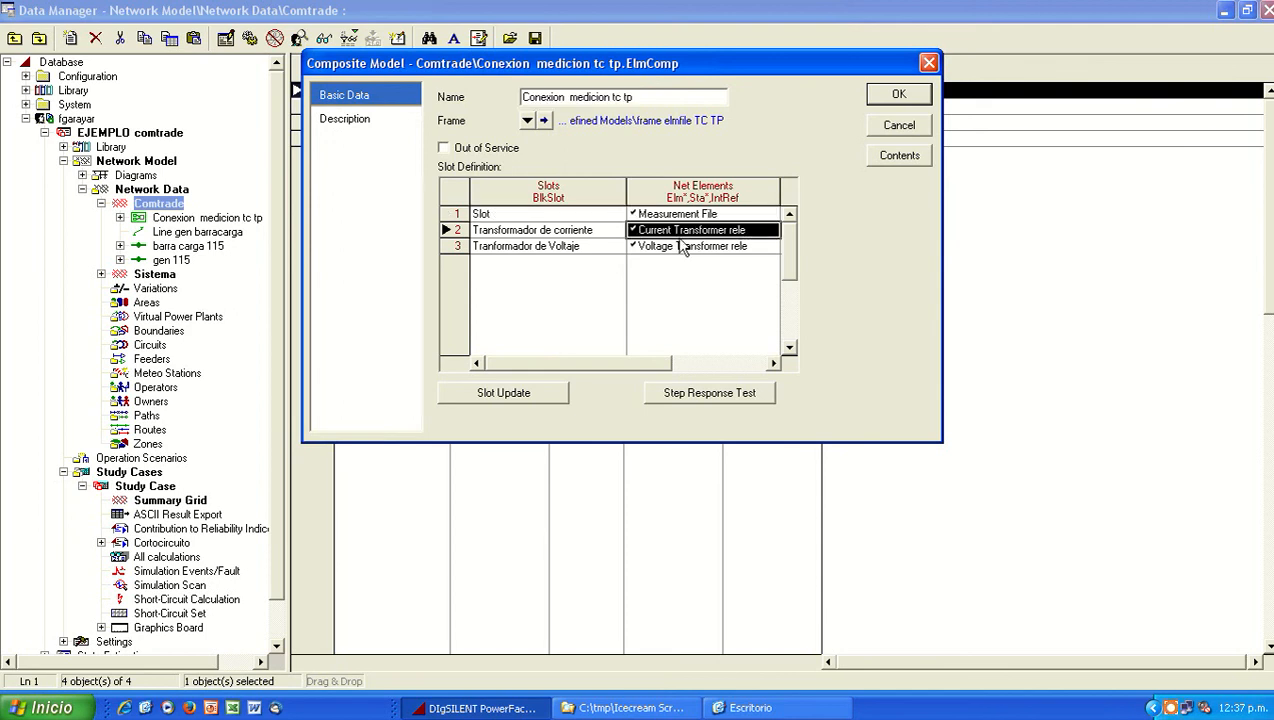
pyautogui.click(660, 246)
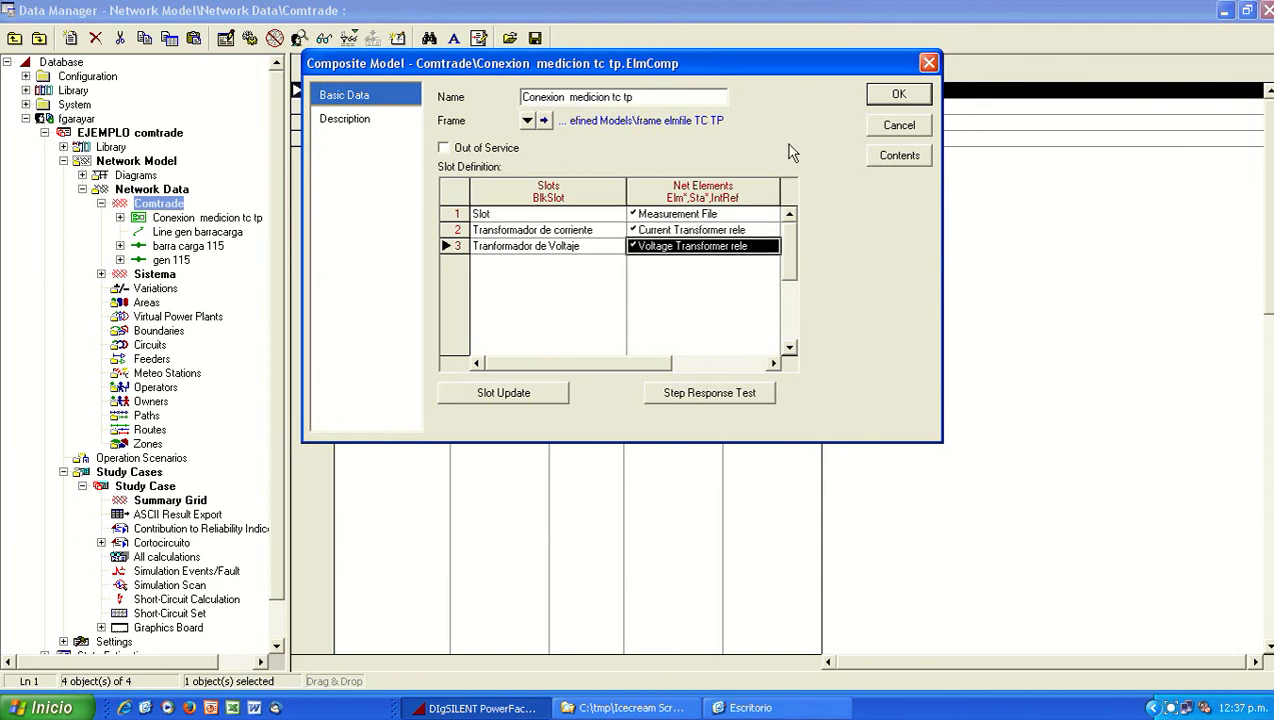
pyautogui.click(899, 97)
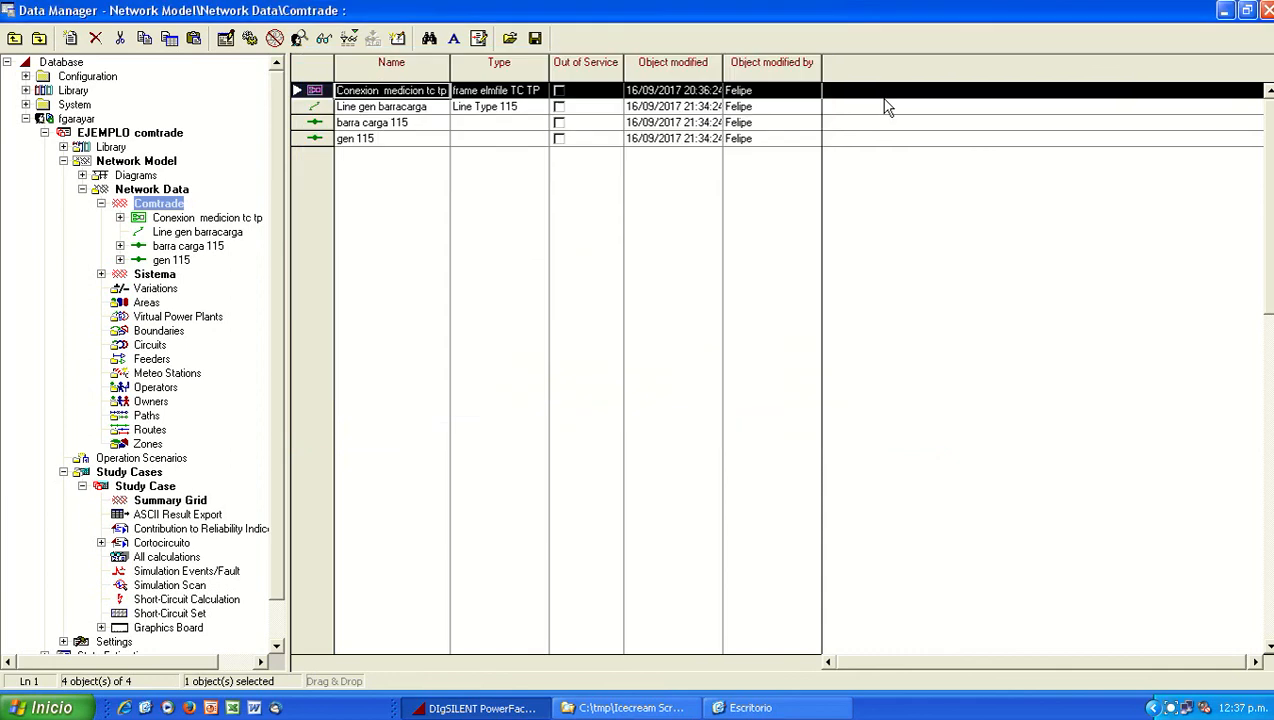
# Step: Review the Ct, Vt and Ct-Mutual slot assignments of Relay Model comtrade in cubicle Cub_1 of the Comtrade grid's gen 115 busbar
pyautogui.doubleClick(172, 261)
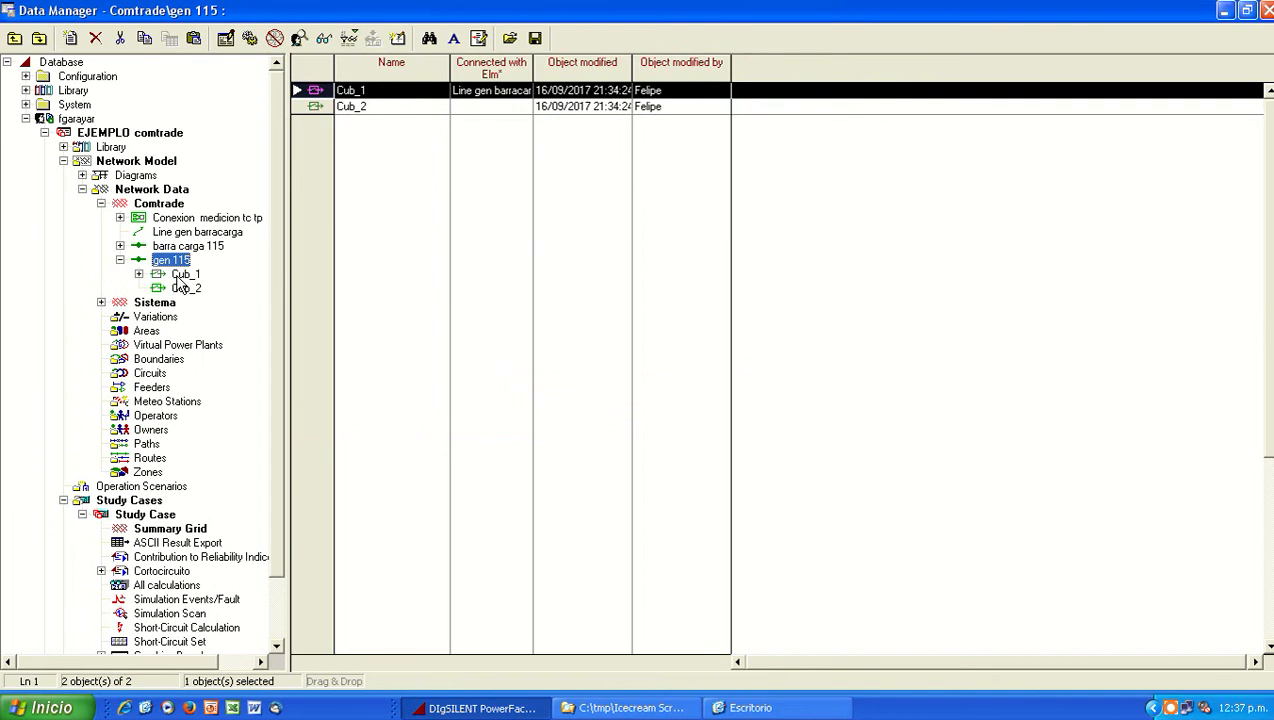
pyautogui.doubleClick(178, 275)
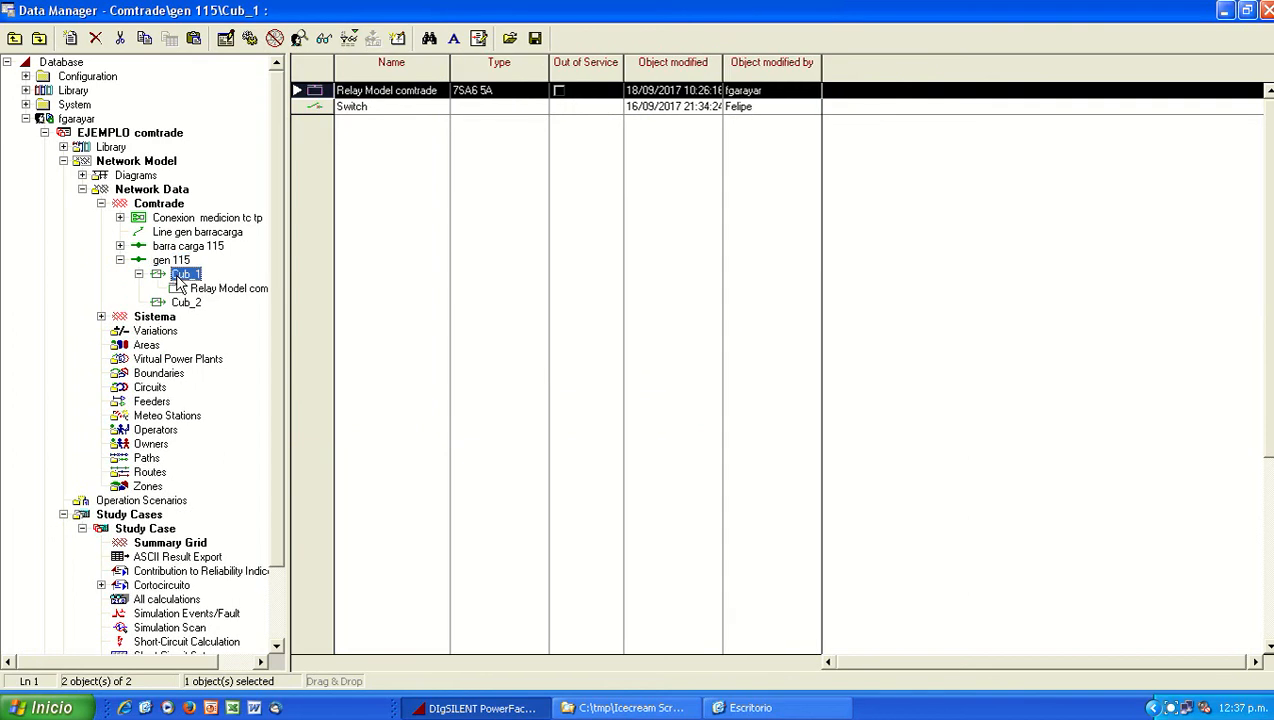
pyautogui.doubleClick(320, 93)
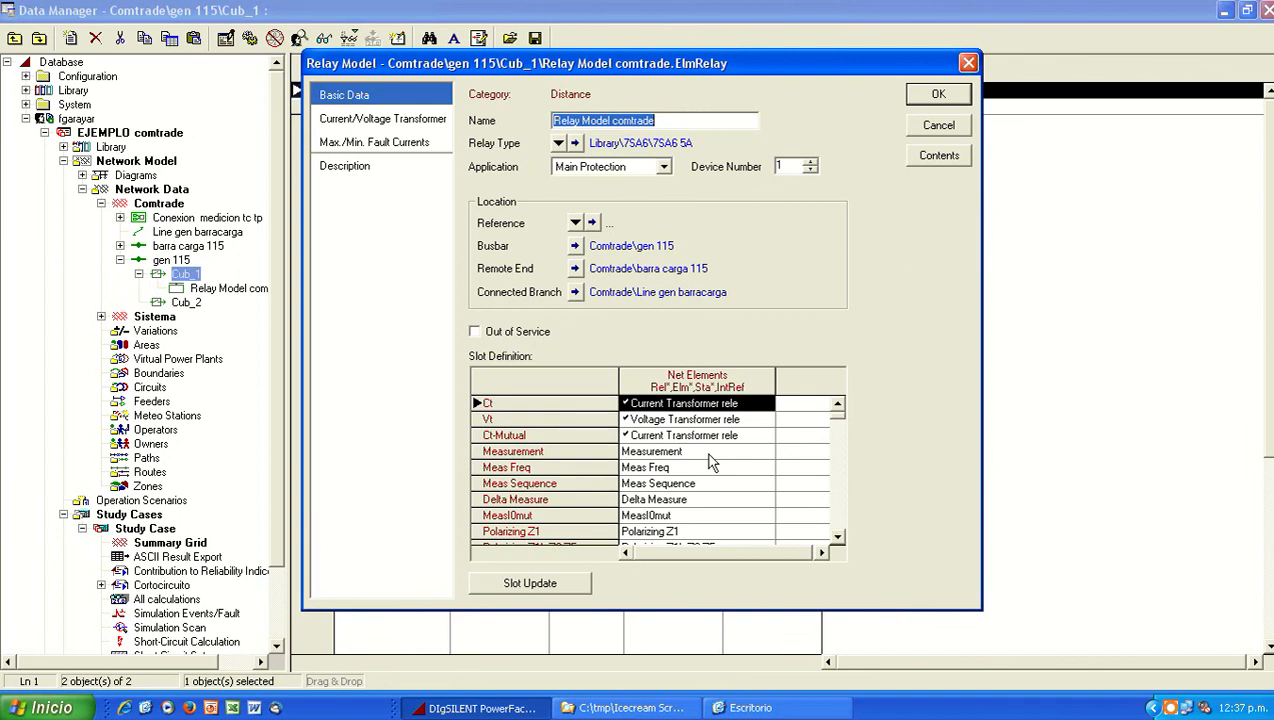
pyautogui.click(683, 404)
pyautogui.click(667, 421)
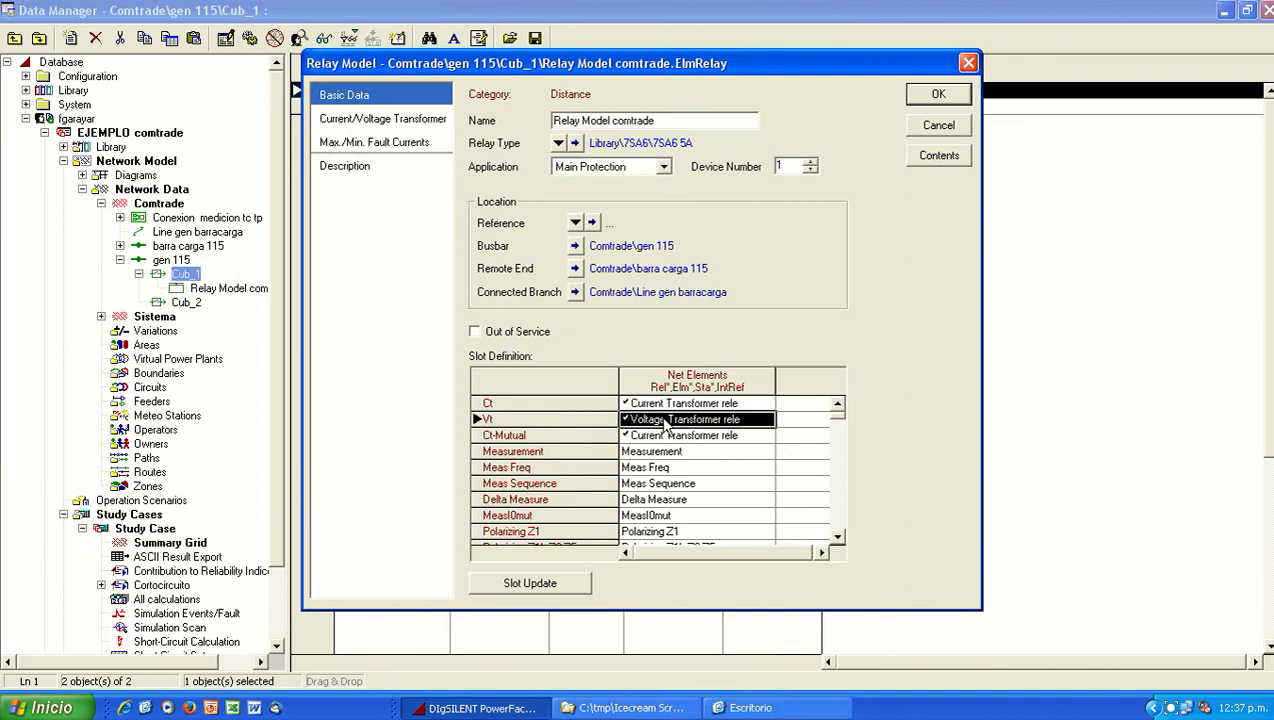
pyautogui.click(672, 436)
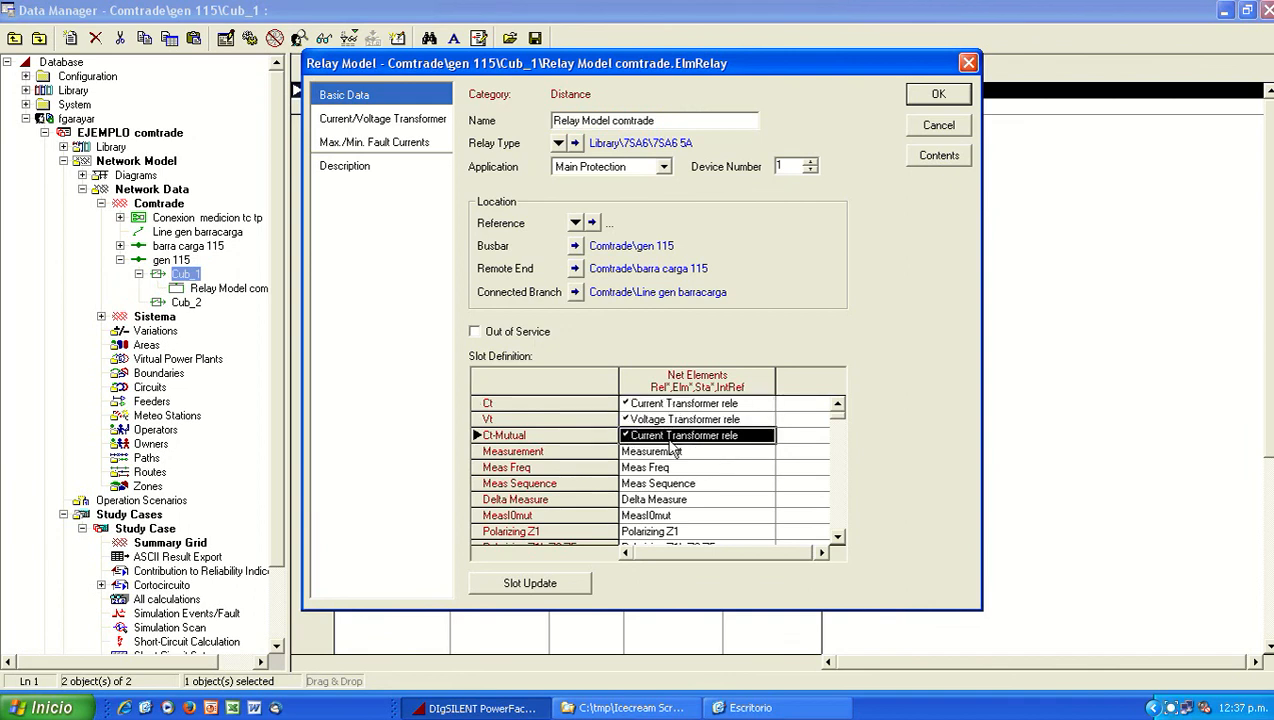
pyautogui.click(938, 94)
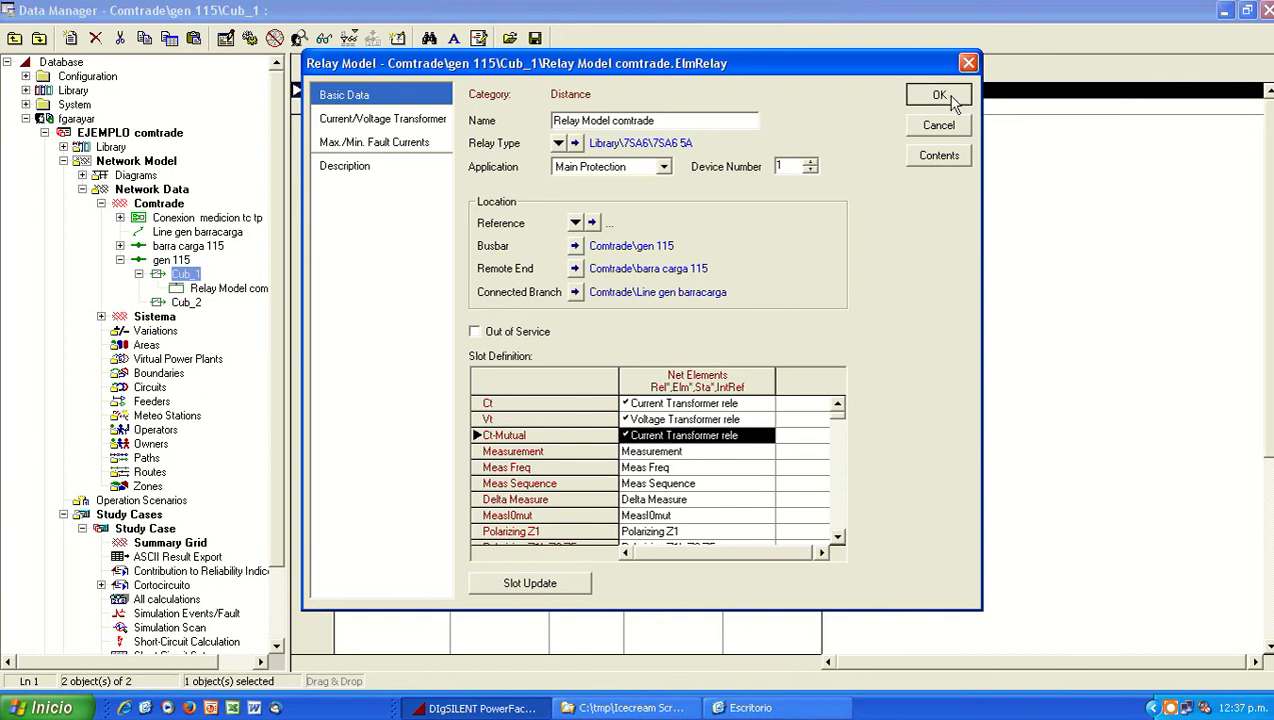
# Step: Minimise the Data Manager and look over the Ejemplo1 diagram, the R-X Plot and the V I del Sistema plots
pyautogui.click(1225, 12)
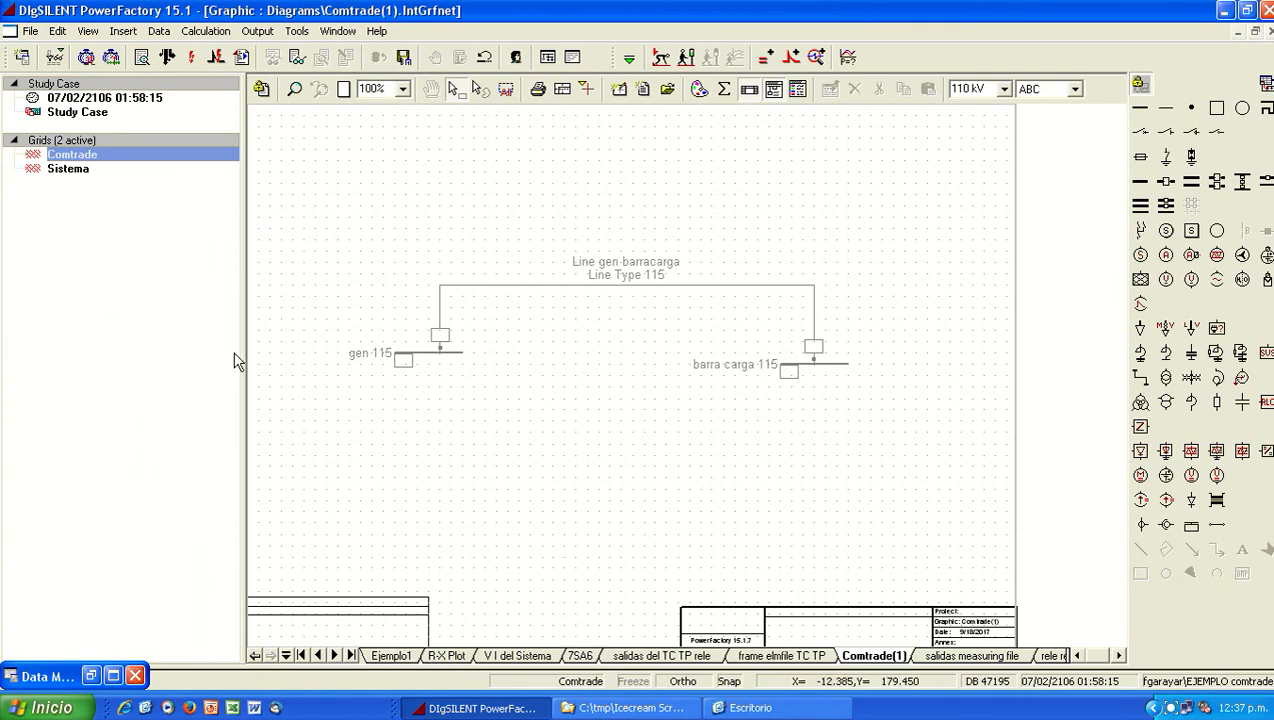
pyautogui.click(397, 660)
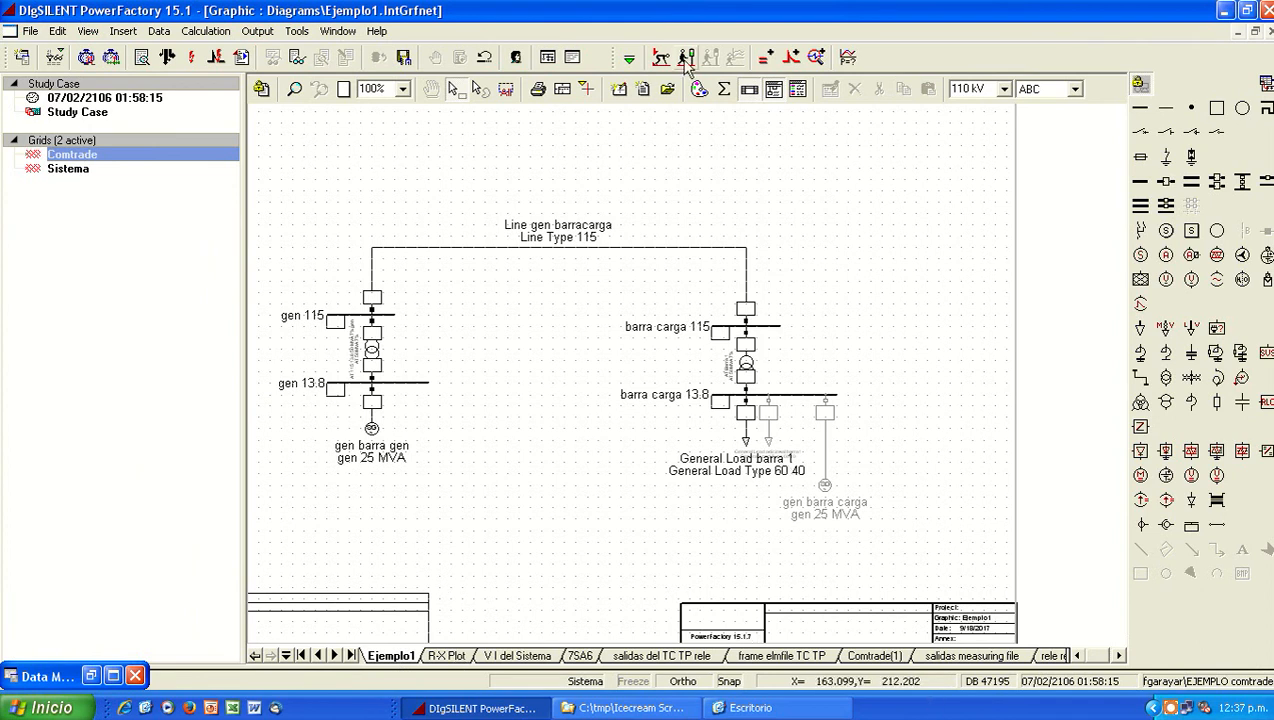
pyautogui.click(446, 655)
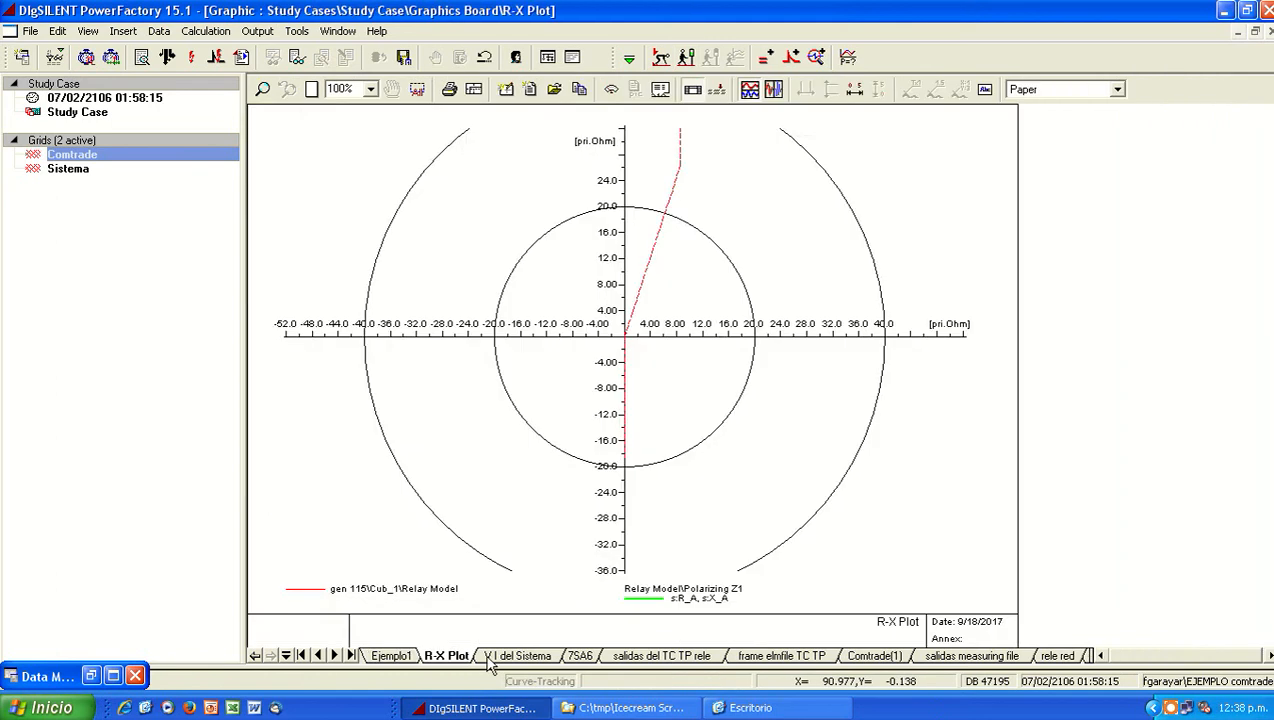
pyautogui.click(517, 655)
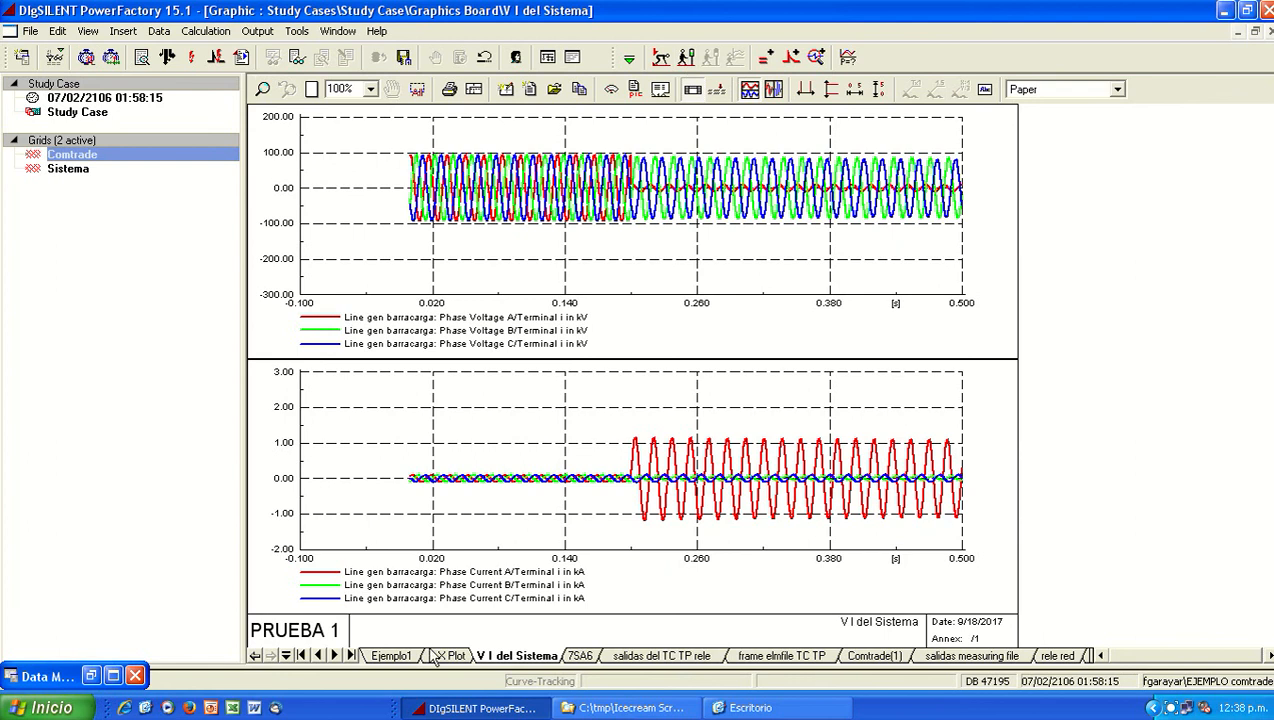
# Step: Put the Relay Model of the line cubicle at gen 115 in the Ejemplo1 diagram back in service
pyautogui.click(391, 655)
pyautogui.rightClick(374, 310)
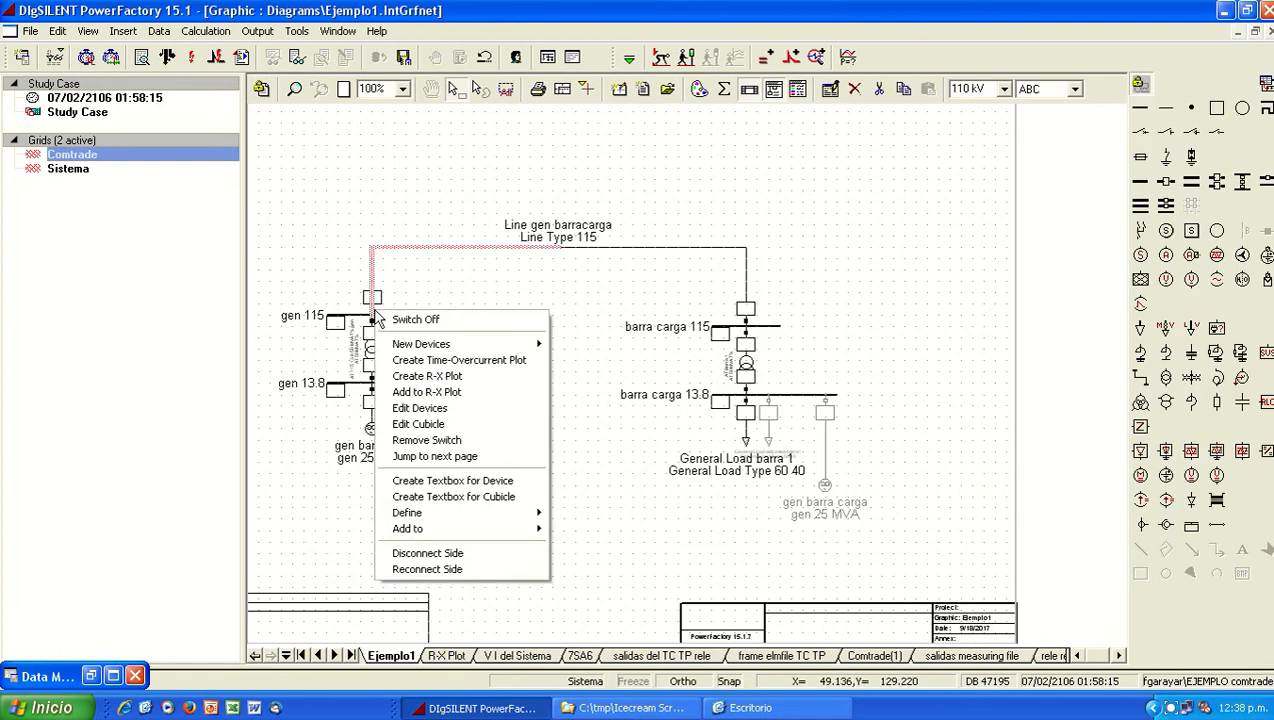
pyautogui.click(426, 409)
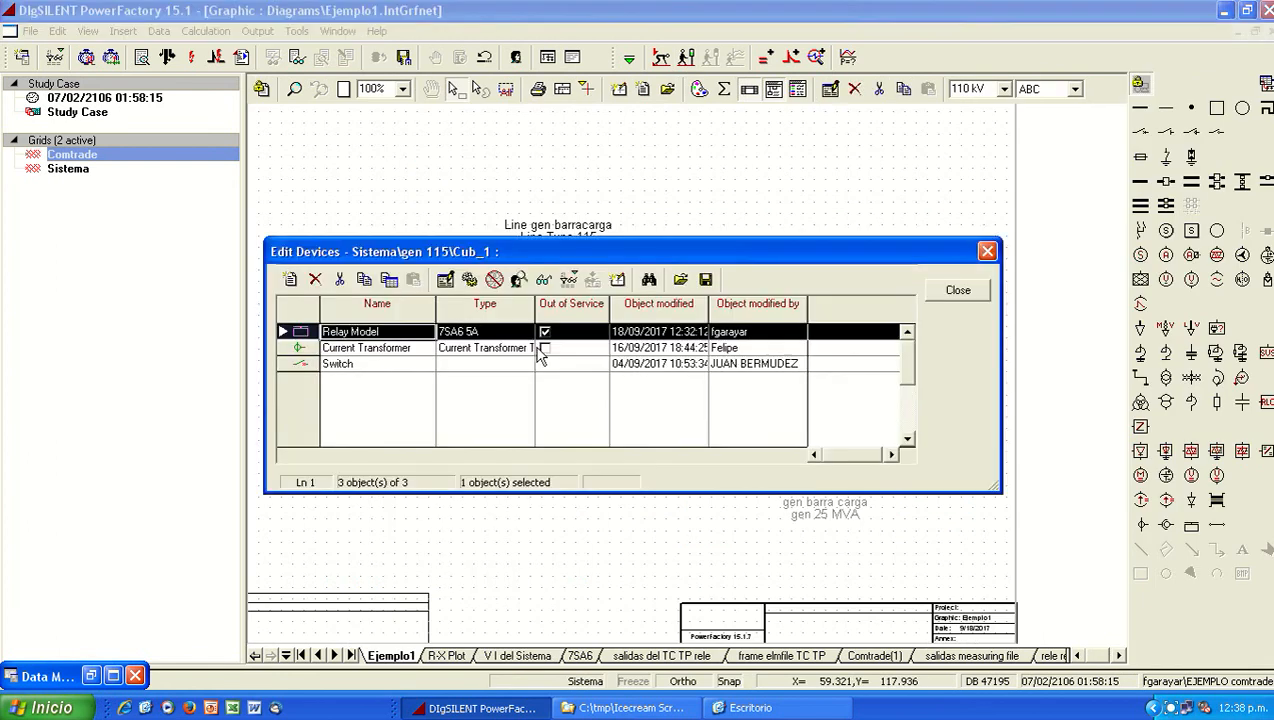
pyautogui.click(588, 334)
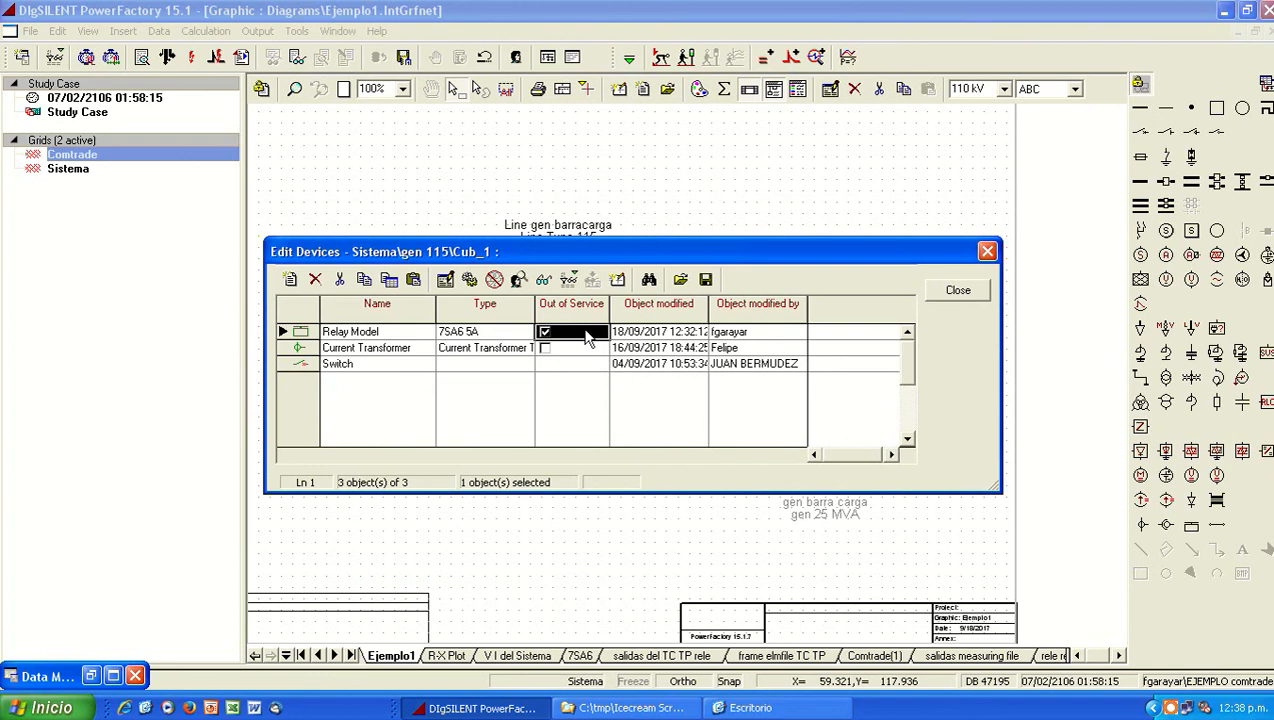
pyautogui.click(588, 338)
pyautogui.click(588, 335)
pyautogui.click(958, 290)
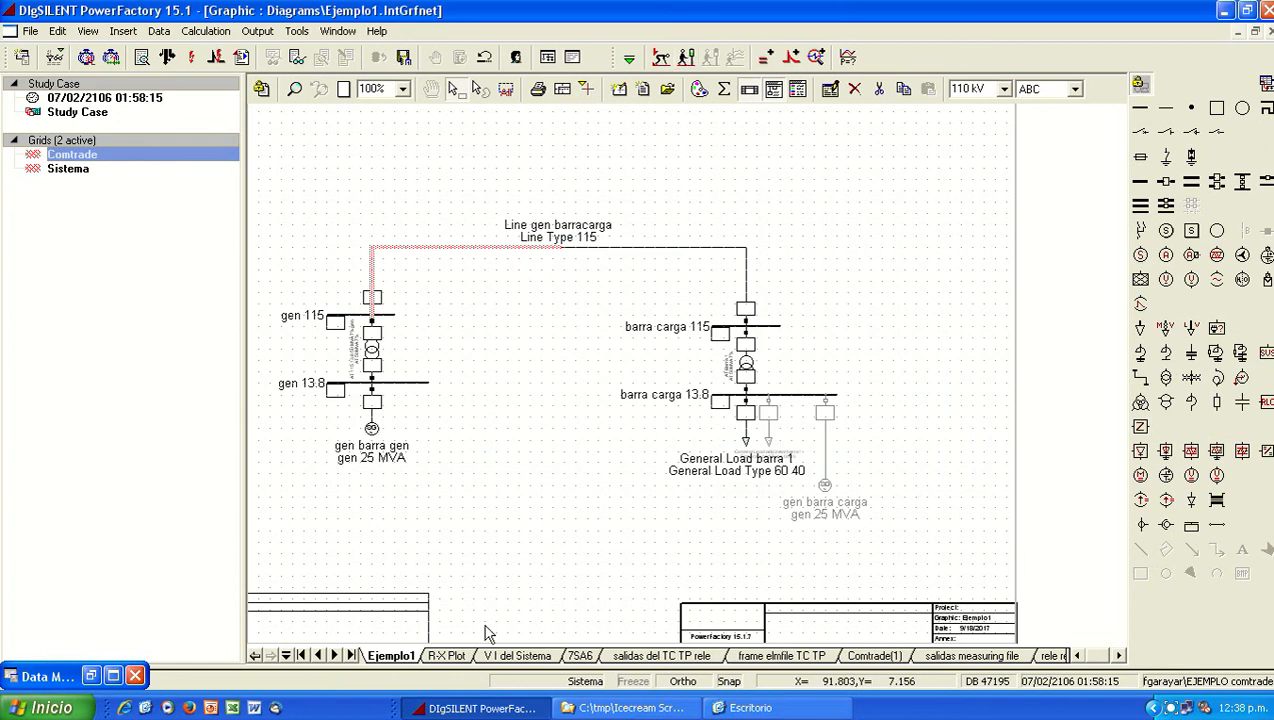
# Step: Run the EMT simulation with the V I del Sistema voltage and current plots displayed
pyautogui.click(446, 655)
pyautogui.click(517, 655)
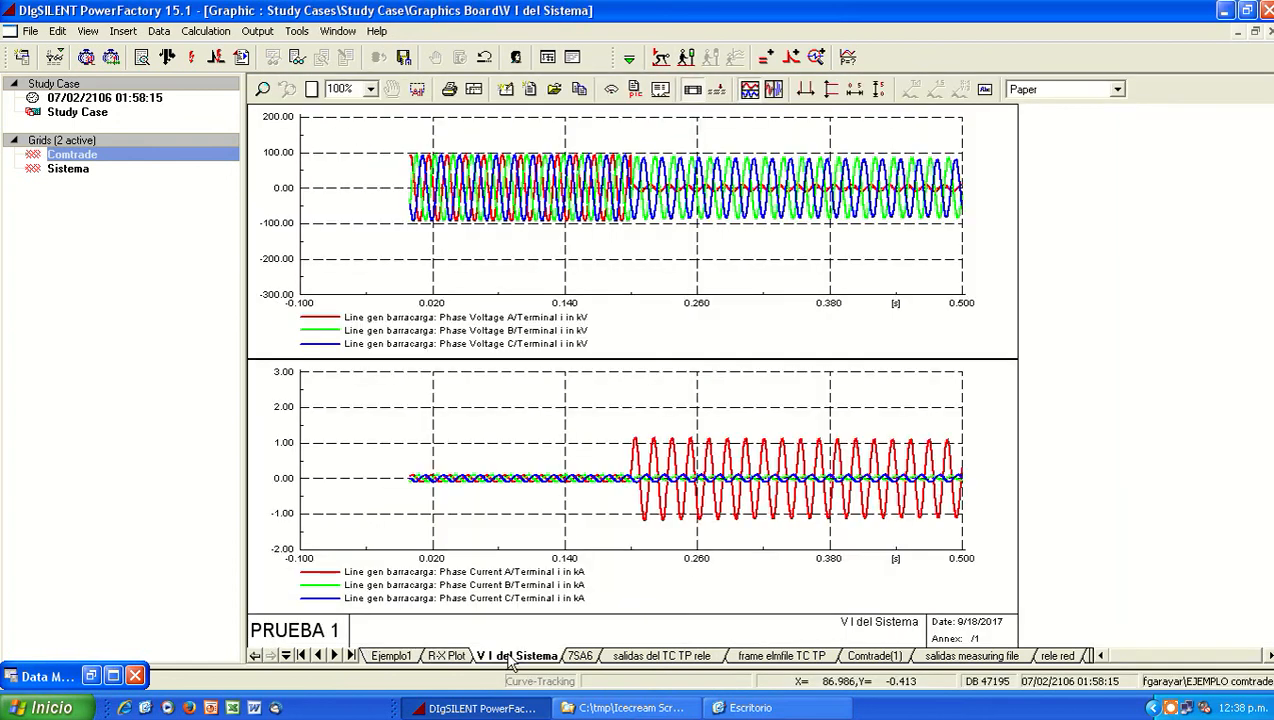
pyautogui.click(749, 90)
pyautogui.click(806, 238)
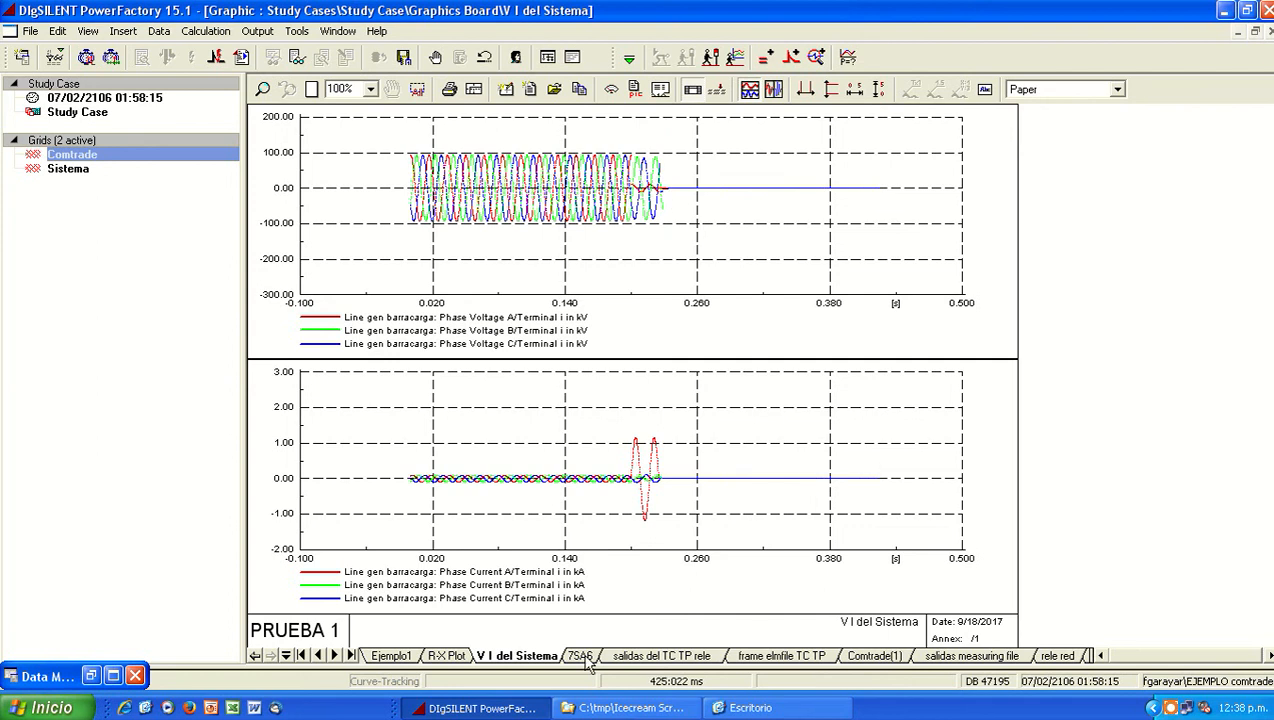
# Step: Examine the salidas del TC TP rele plots and check which element supplies the relay tripping curve
pyautogui.click(638, 660)
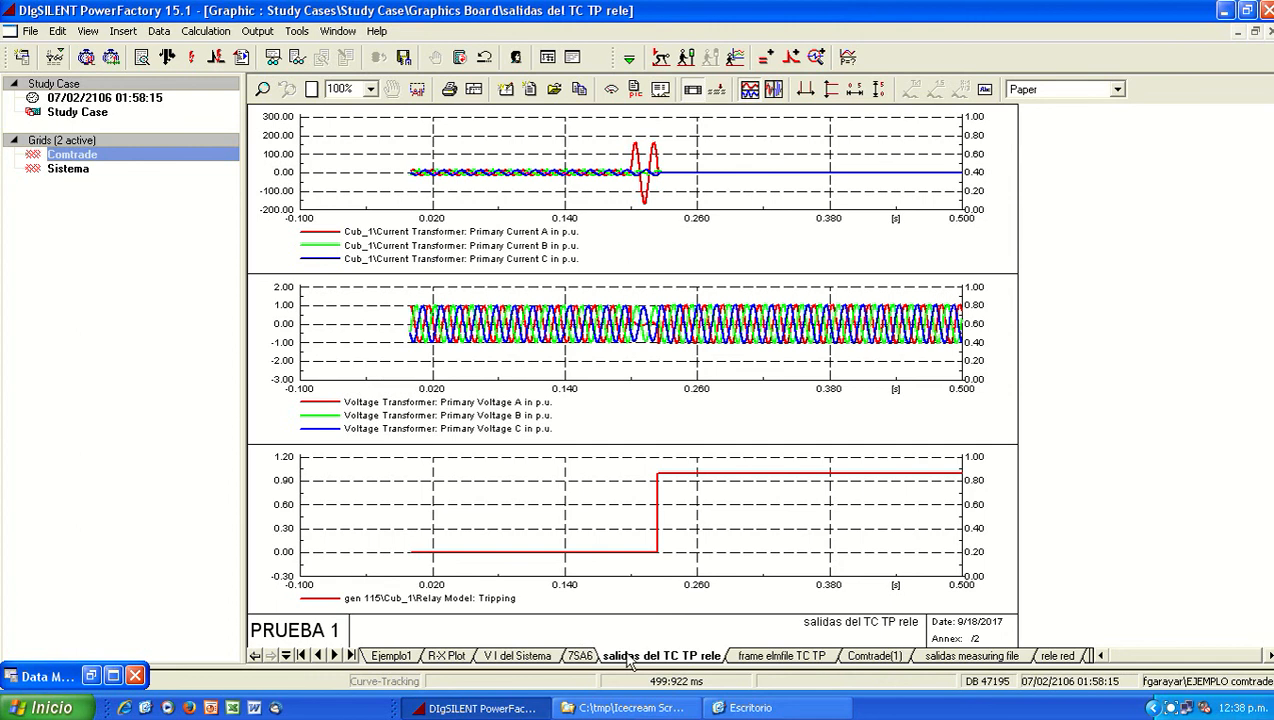
pyautogui.doubleClick(606, 495)
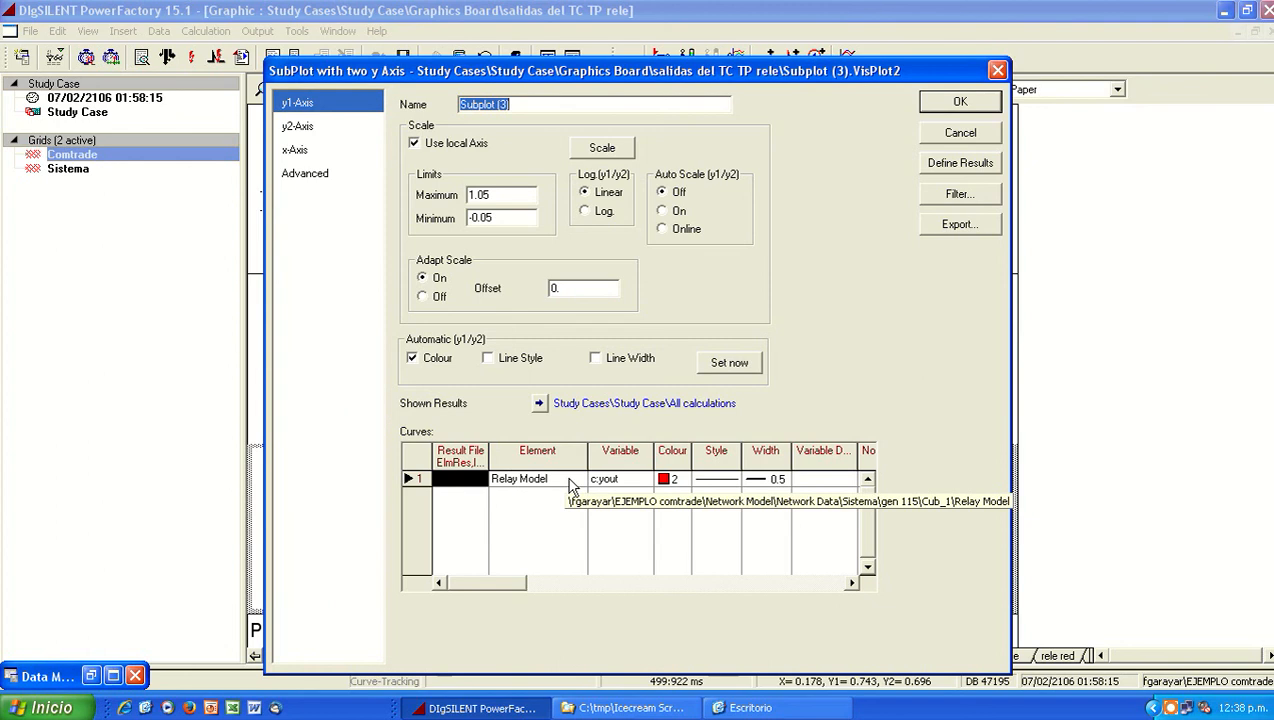
pyautogui.click(975, 140)
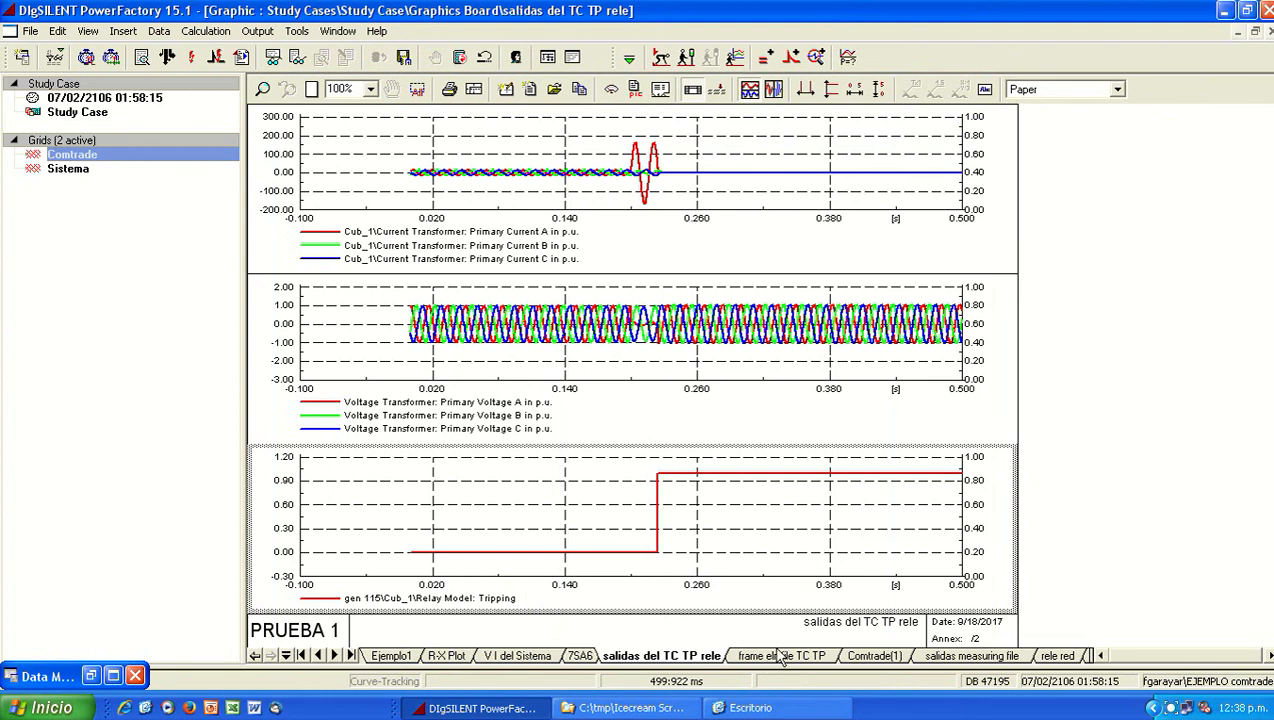
# Step: View the salidas measuring file plots and check the Measurement File entry in the variable selection of All calculations
pyautogui.click(853, 661)
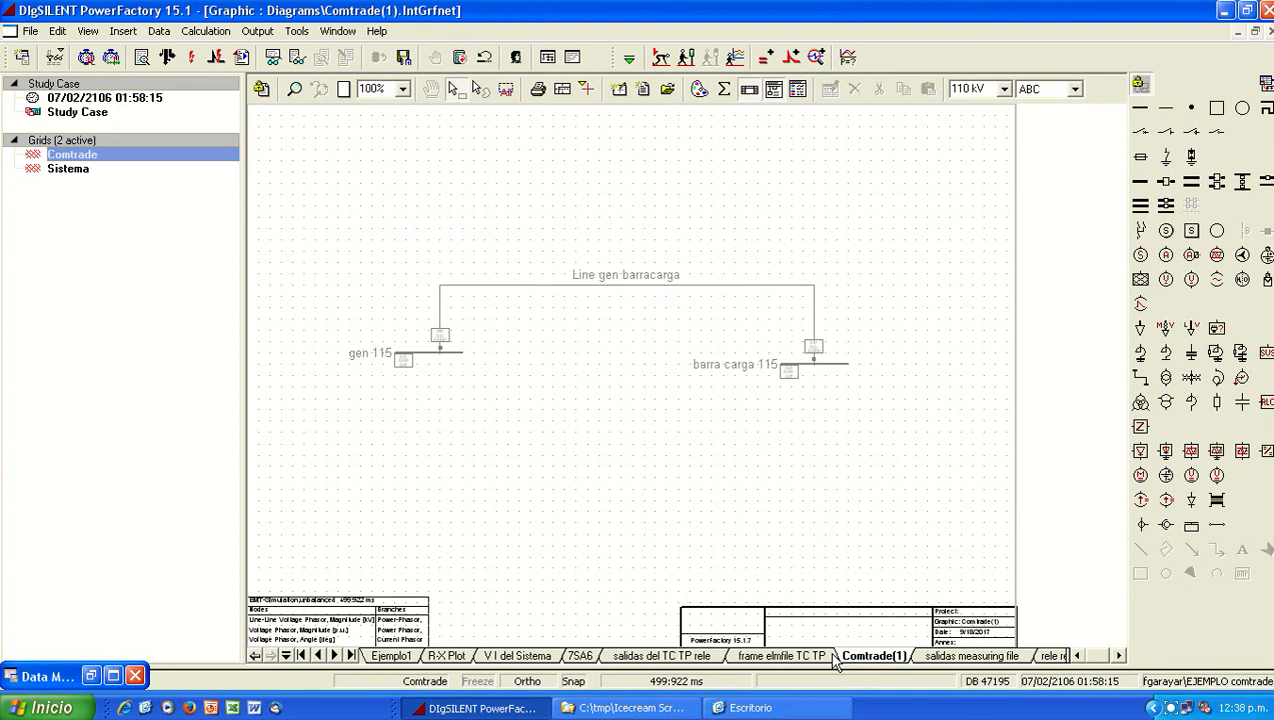
pyautogui.click(945, 657)
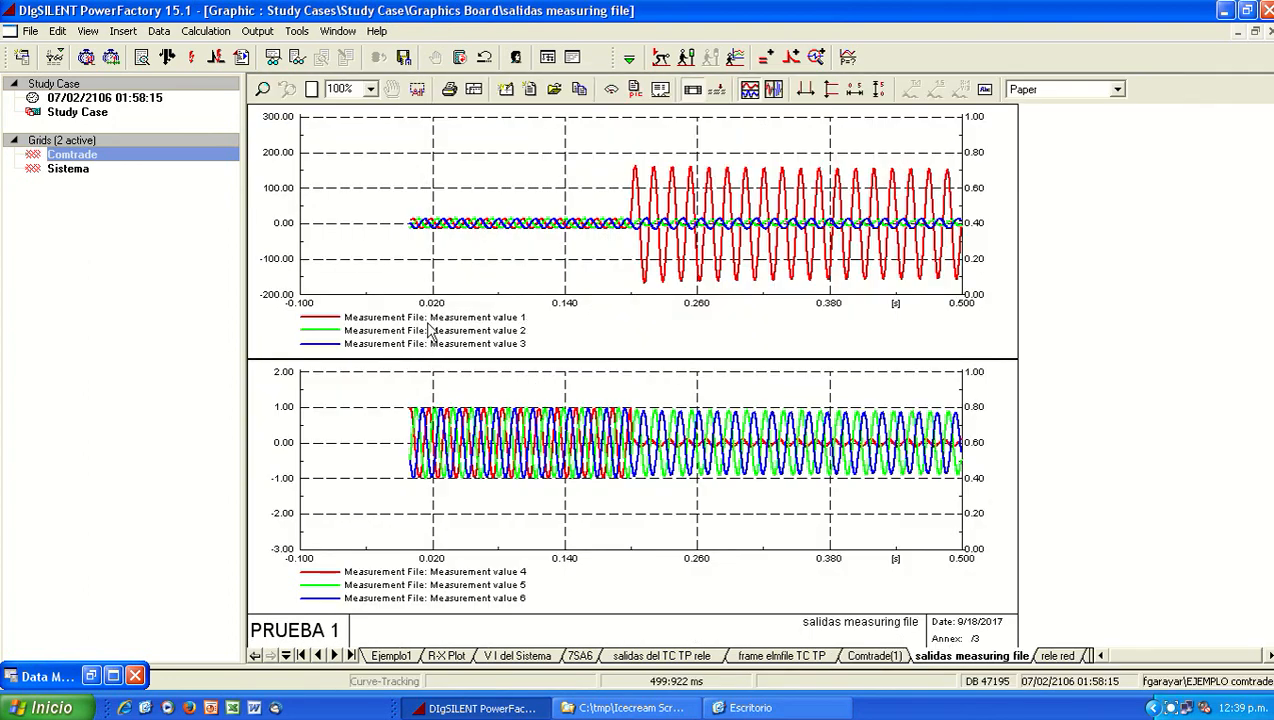
pyautogui.click(790, 57)
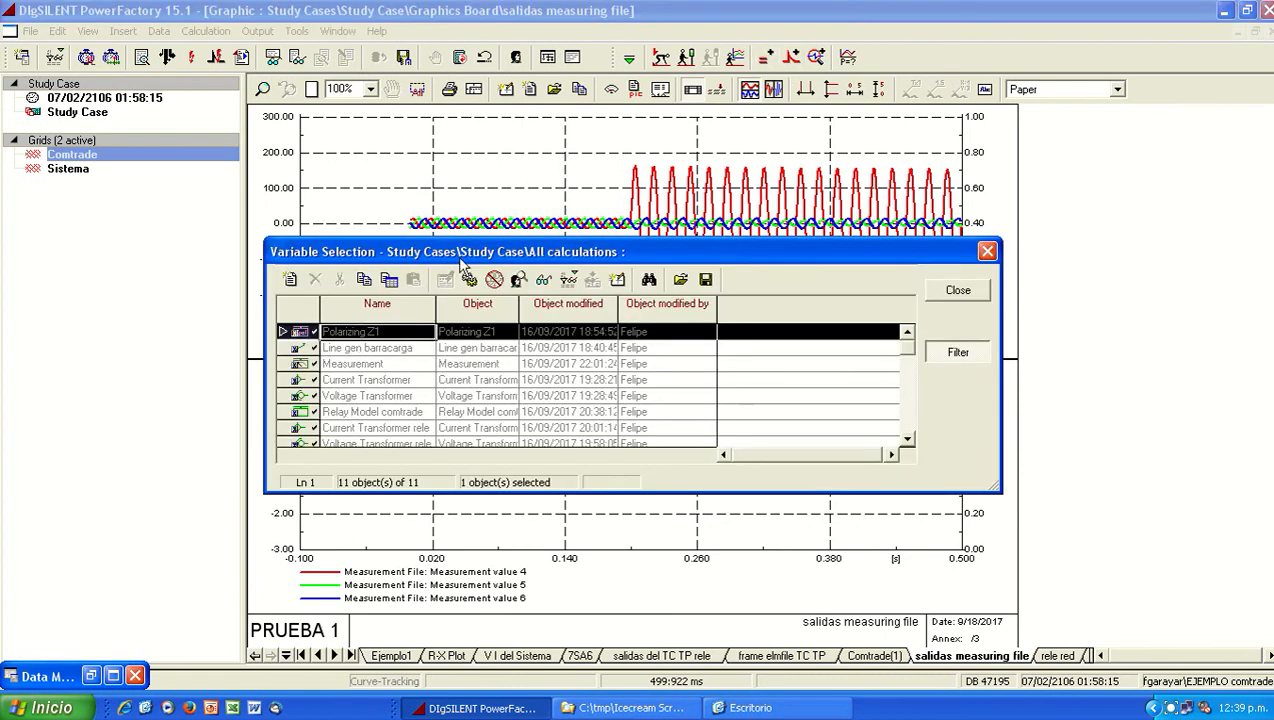
pyautogui.scroll(-1, 398, 370)
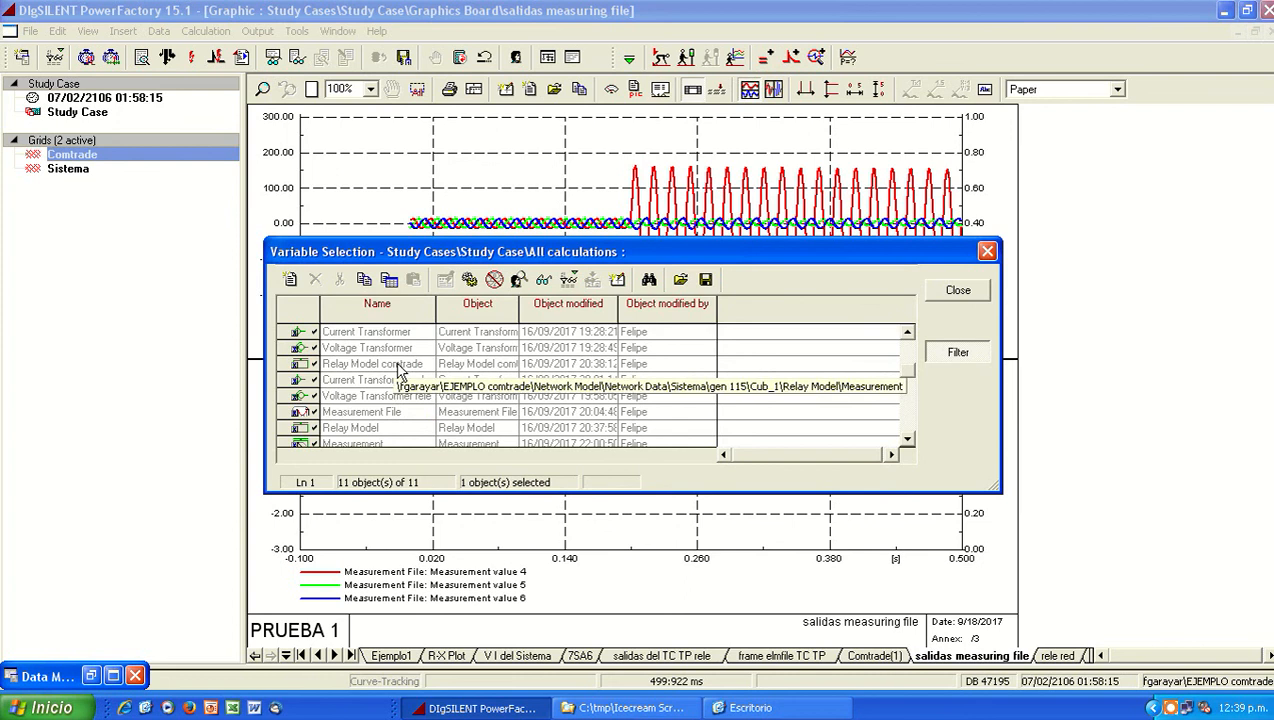
pyautogui.doubleClick(320, 412)
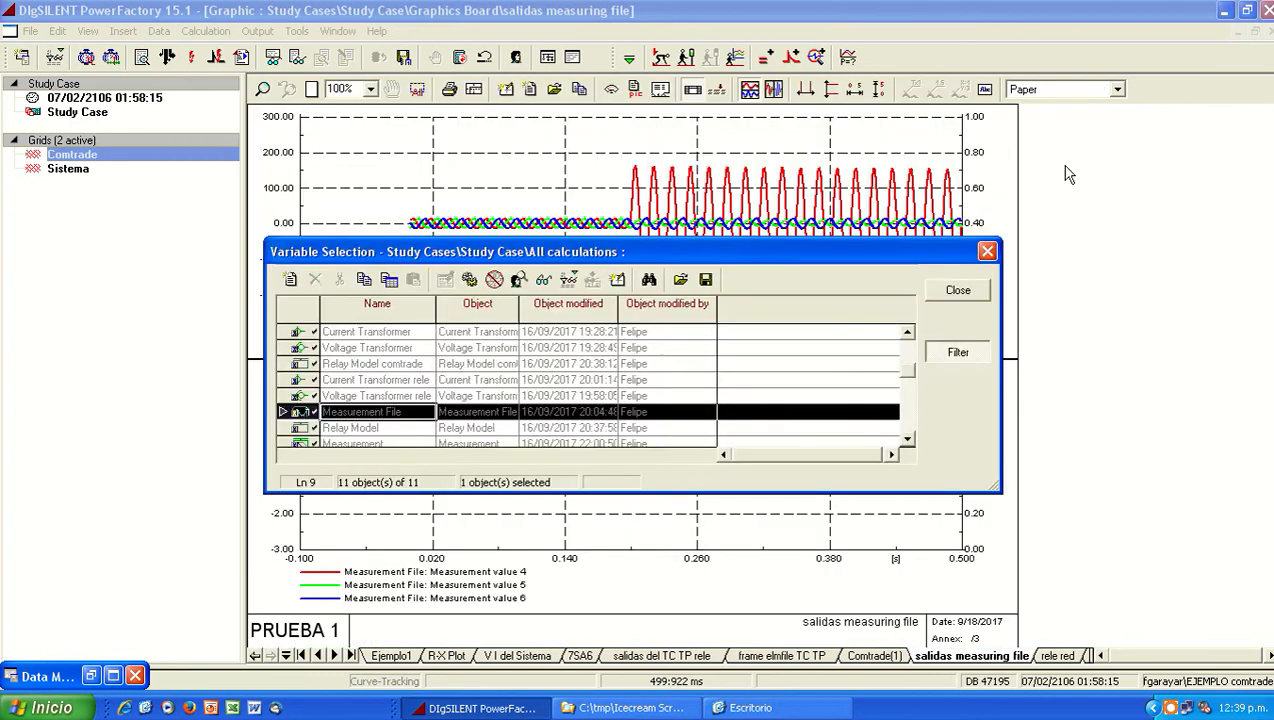
pyautogui.click(958, 290)
# Step: Review the curve definitions of the two Measurement File subplots, leaving their settings unmodified
pyautogui.doubleClick(512, 185)
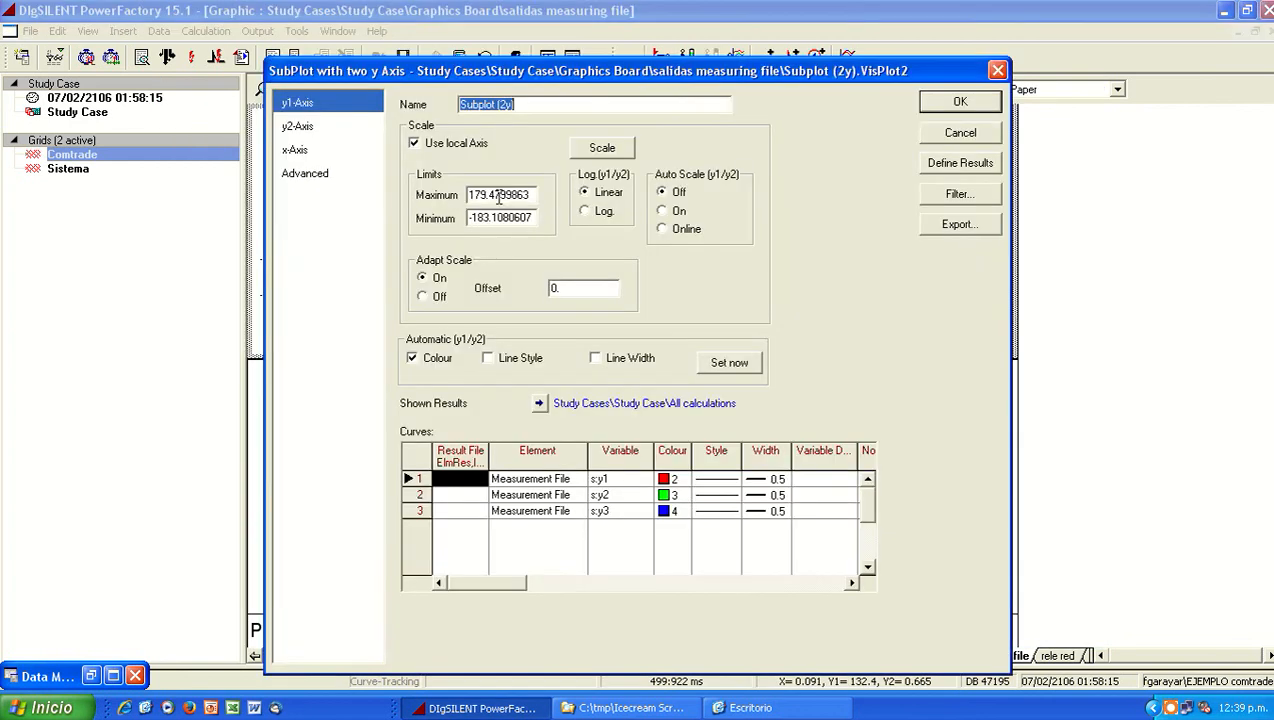
pyautogui.click(947, 138)
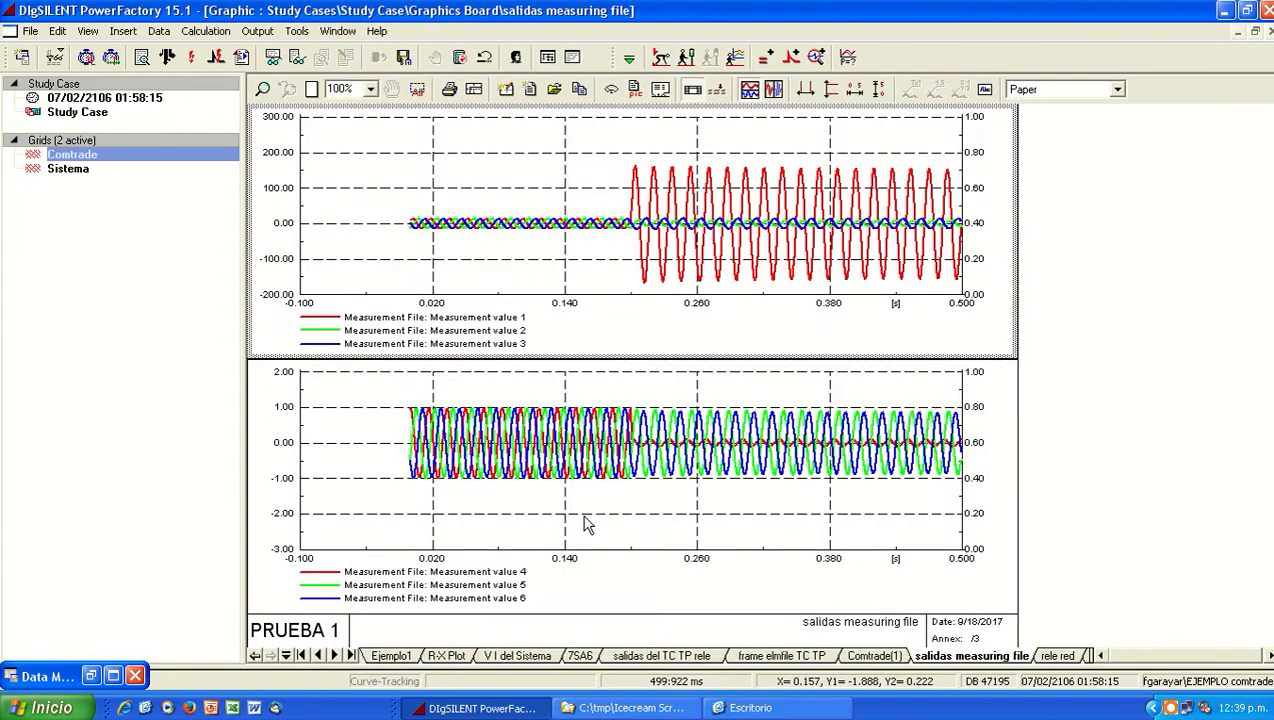
pyautogui.doubleClick(608, 488)
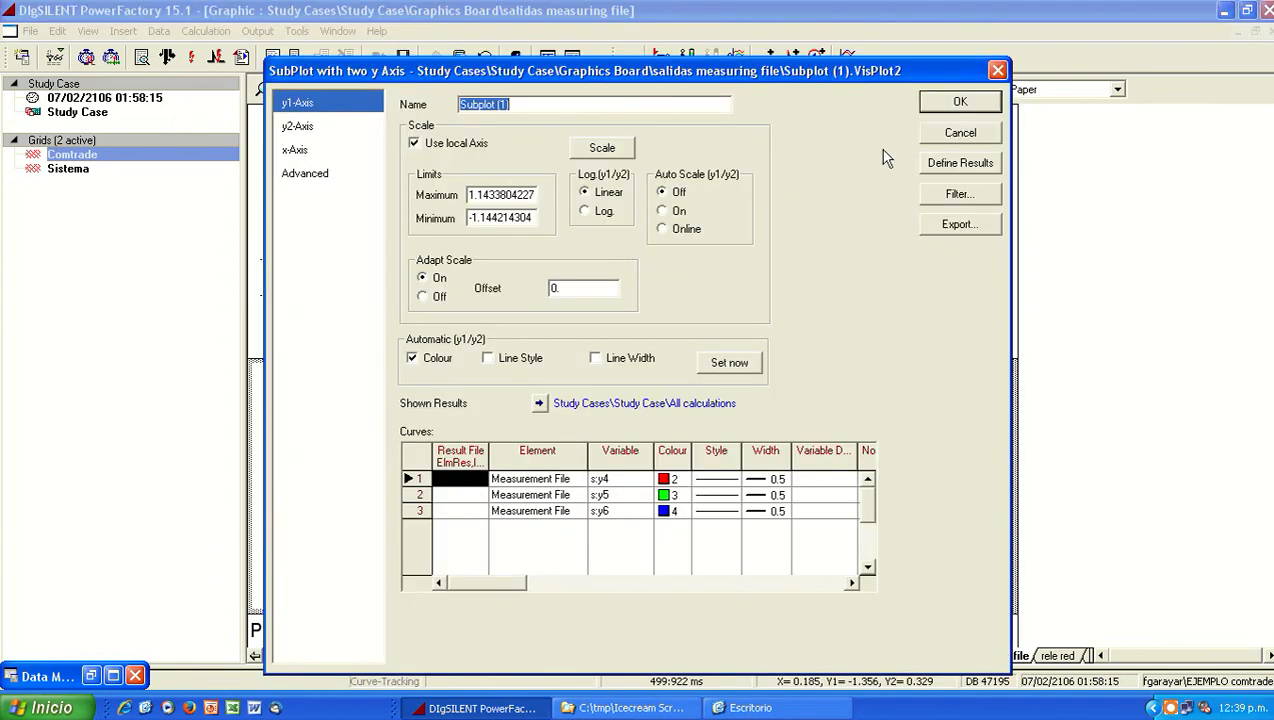
pyautogui.click(960, 132)
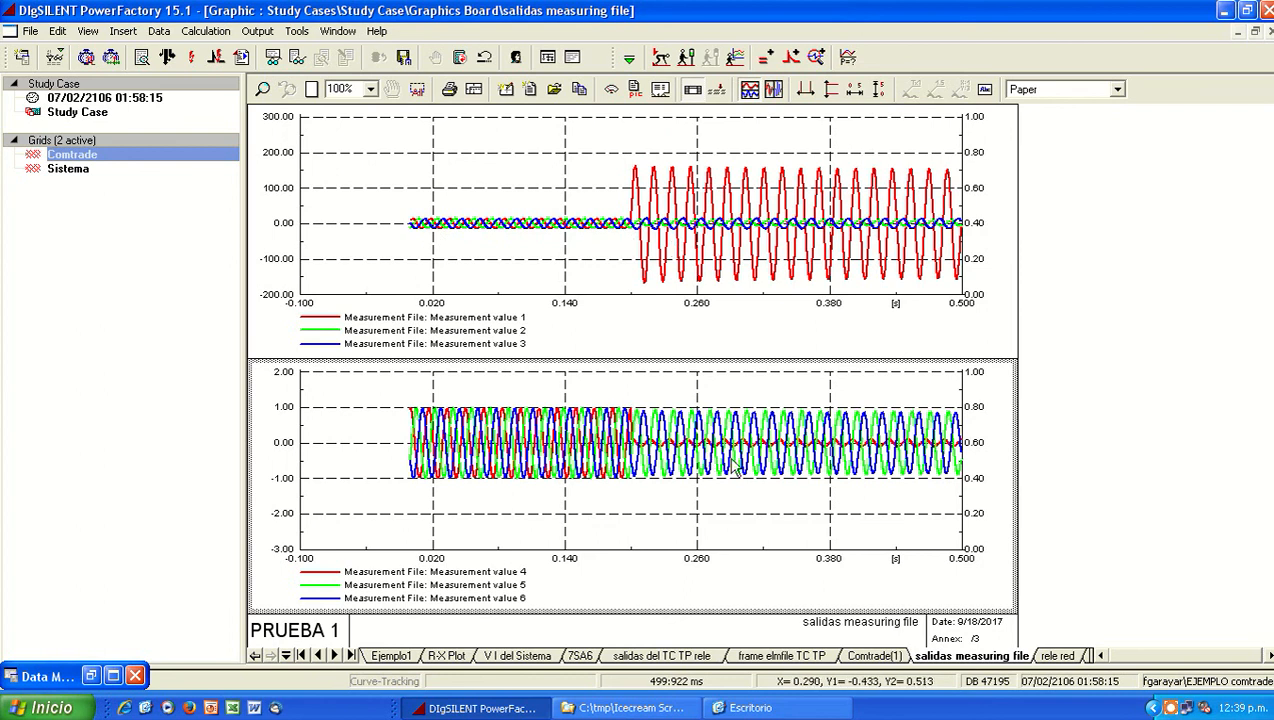
# Step: Examine the relay's measured currents and voltages in the rele red plots against the Measurement block of the 7SA6 diagram
pyautogui.click(1050, 658)
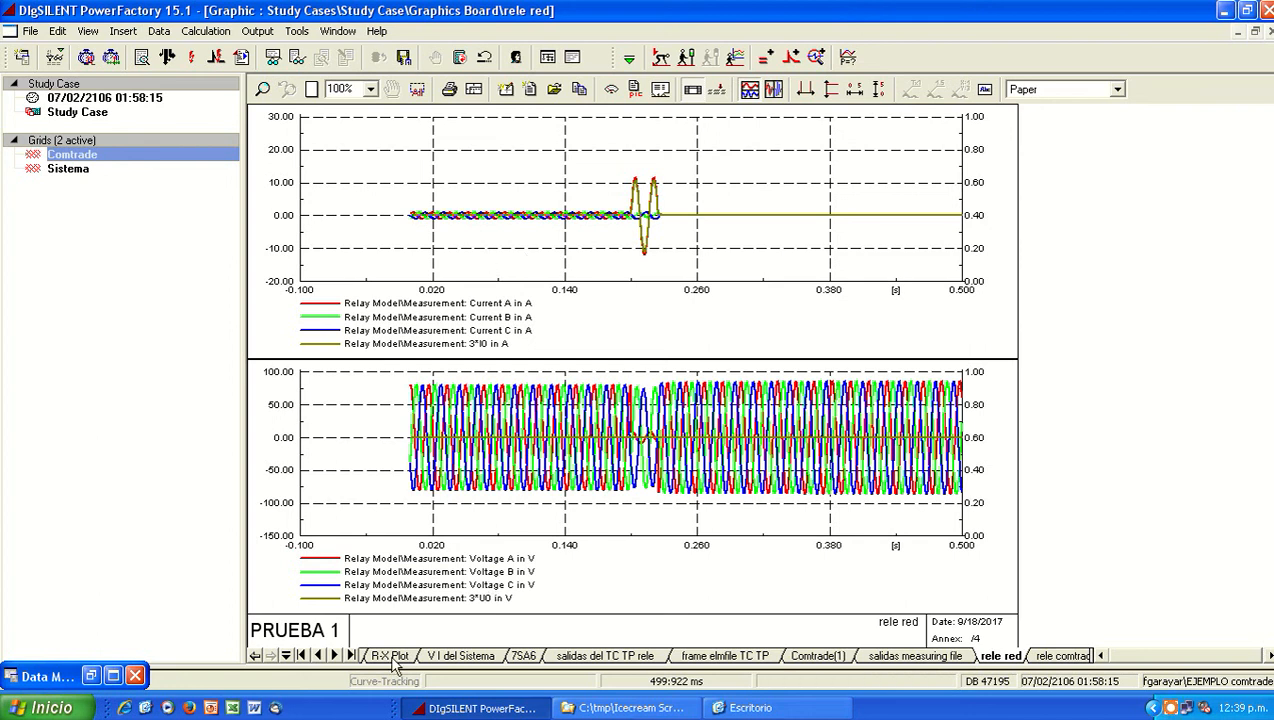
pyautogui.click(520, 660)
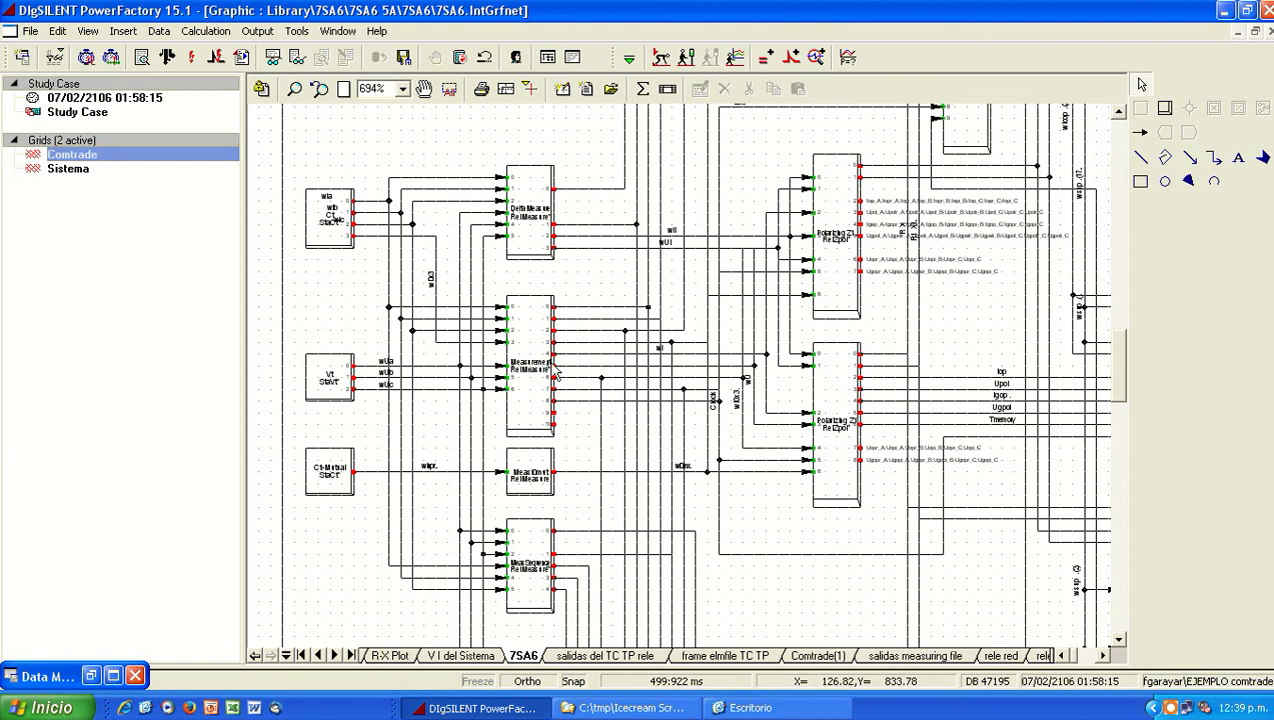
pyautogui.click(995, 657)
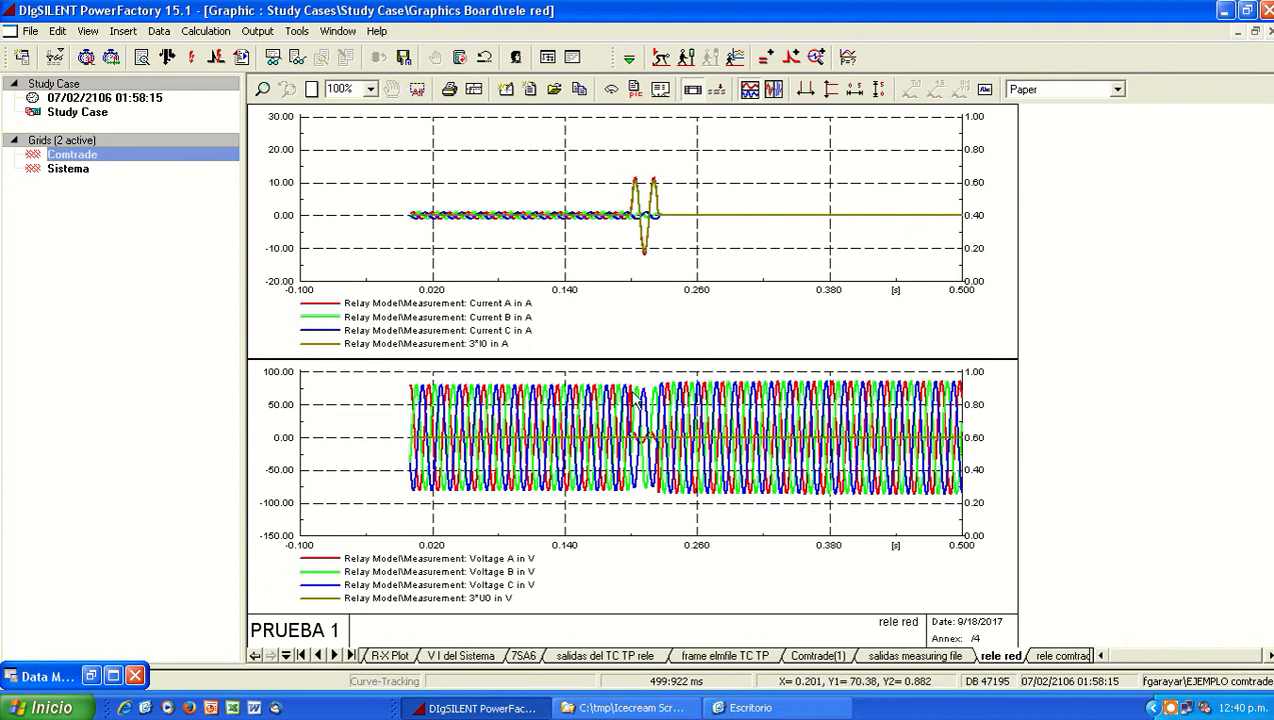
# Step: View the rele comtrade measurement plots and rescale their vertical axes to fit the curves
pyautogui.click(1062, 656)
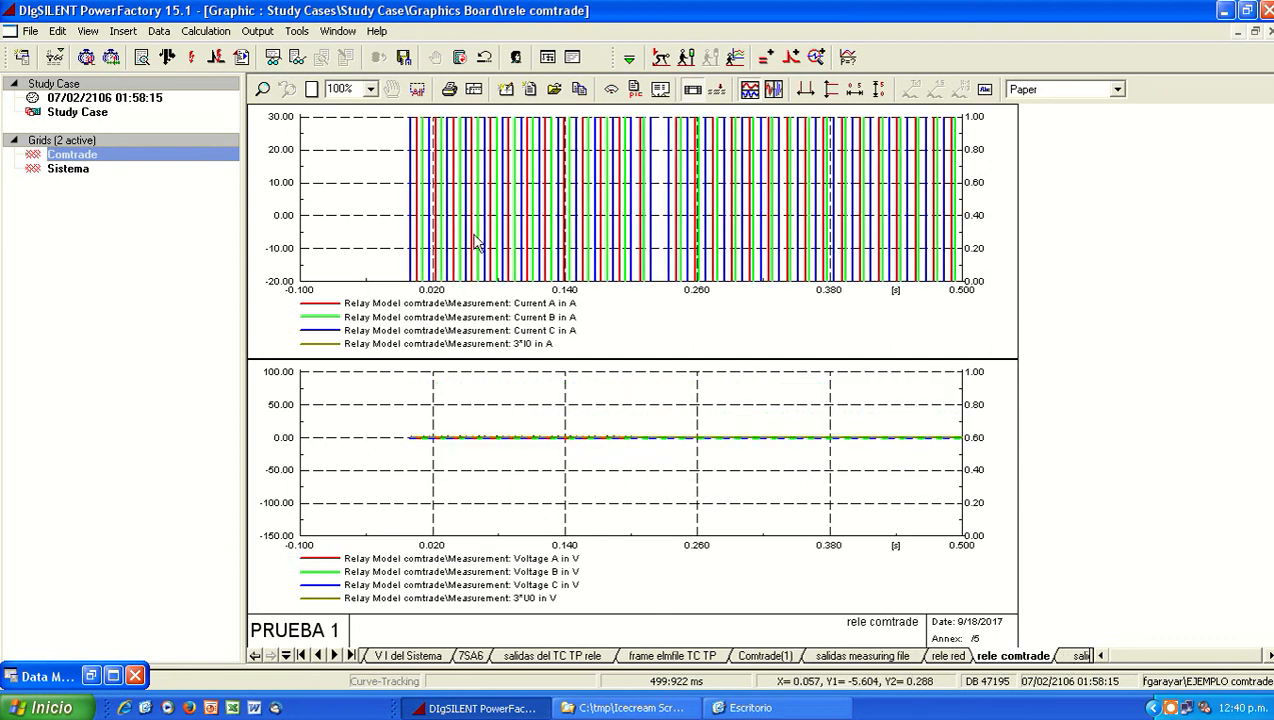
pyautogui.click(878, 90)
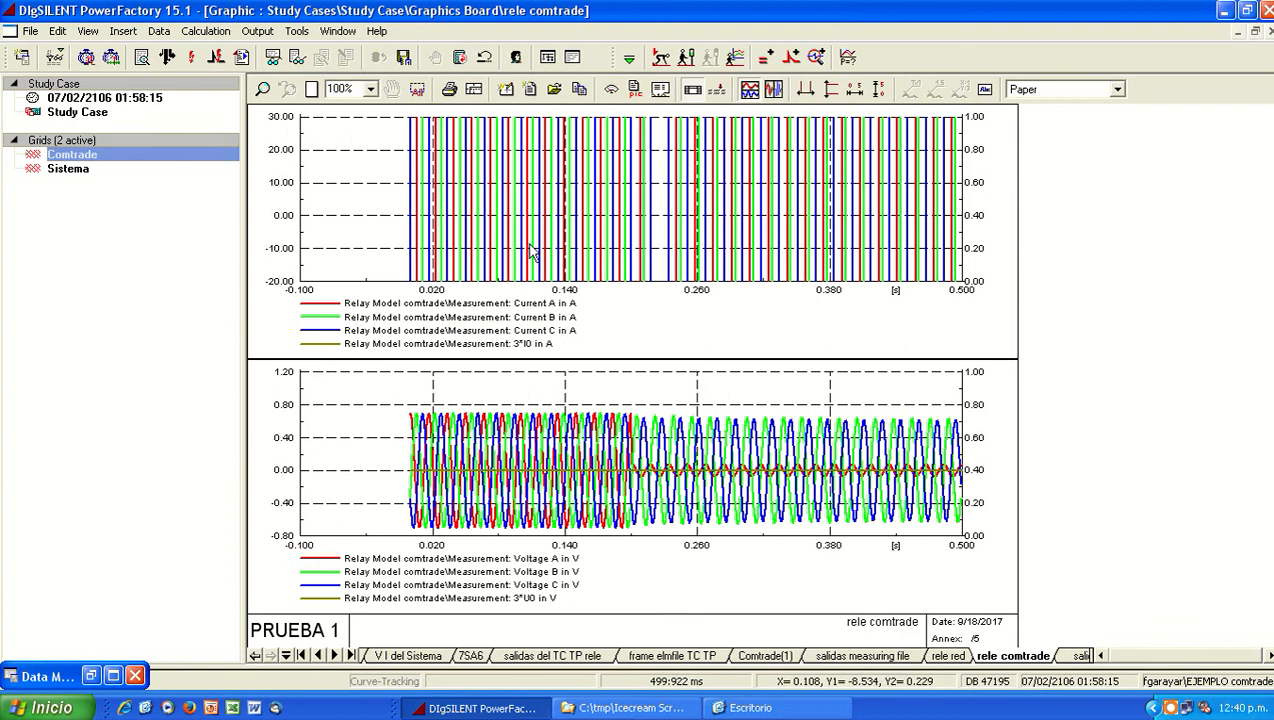
# Step: Move the Voltage Transformer rele from the Conexion medicion tc tp composite model to the gen 115 busbar of the Comtrade grid
pyautogui.click(112, 676)
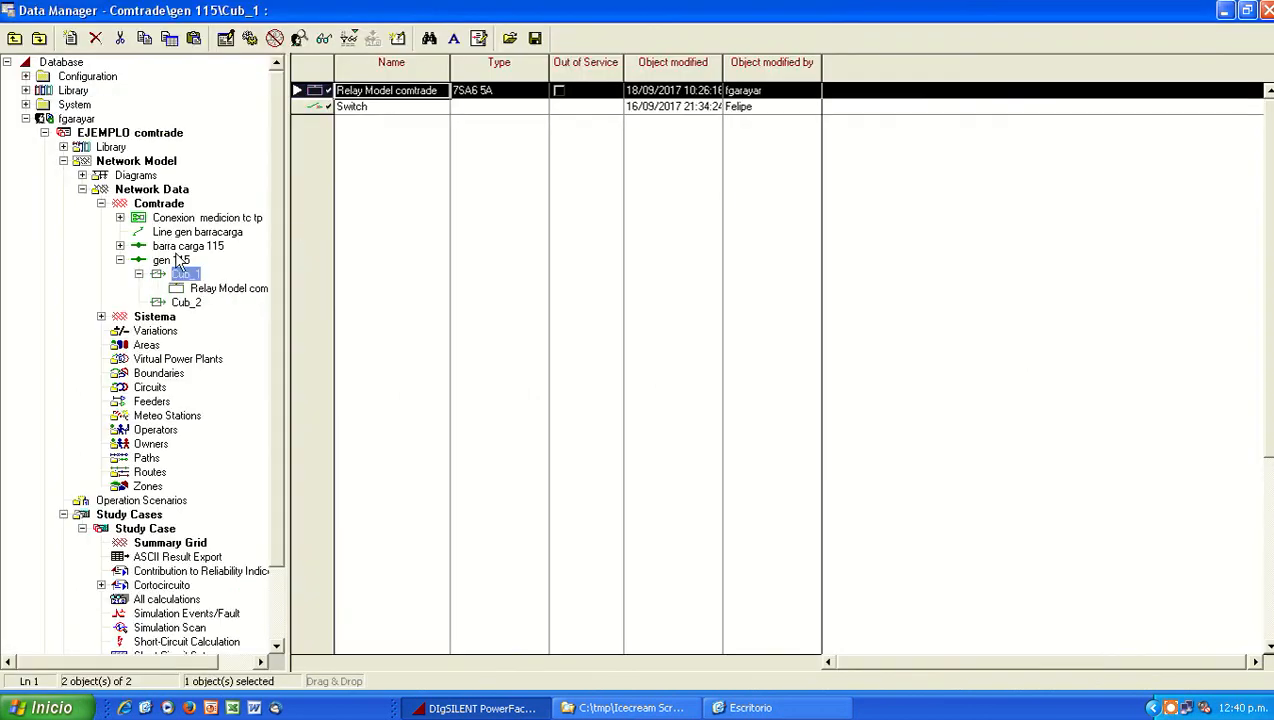
pyautogui.click(166, 220)
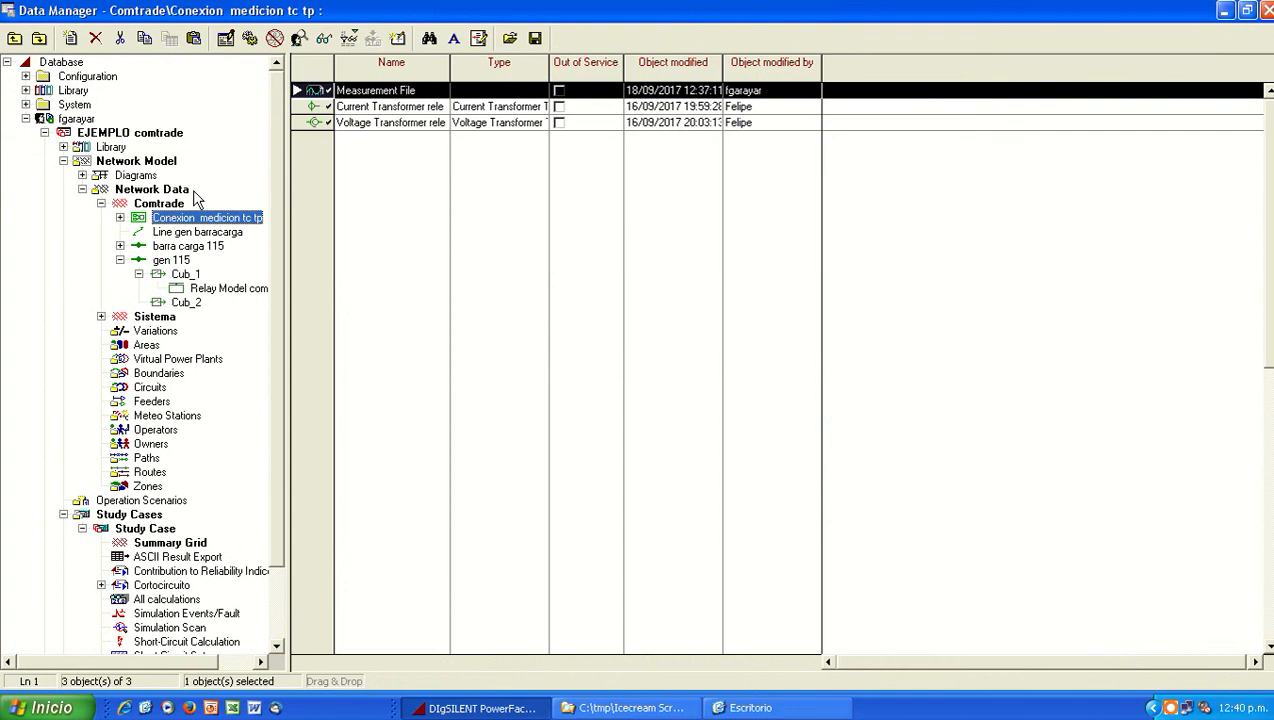
pyautogui.click(316, 123)
pyautogui.rightClick(317, 126)
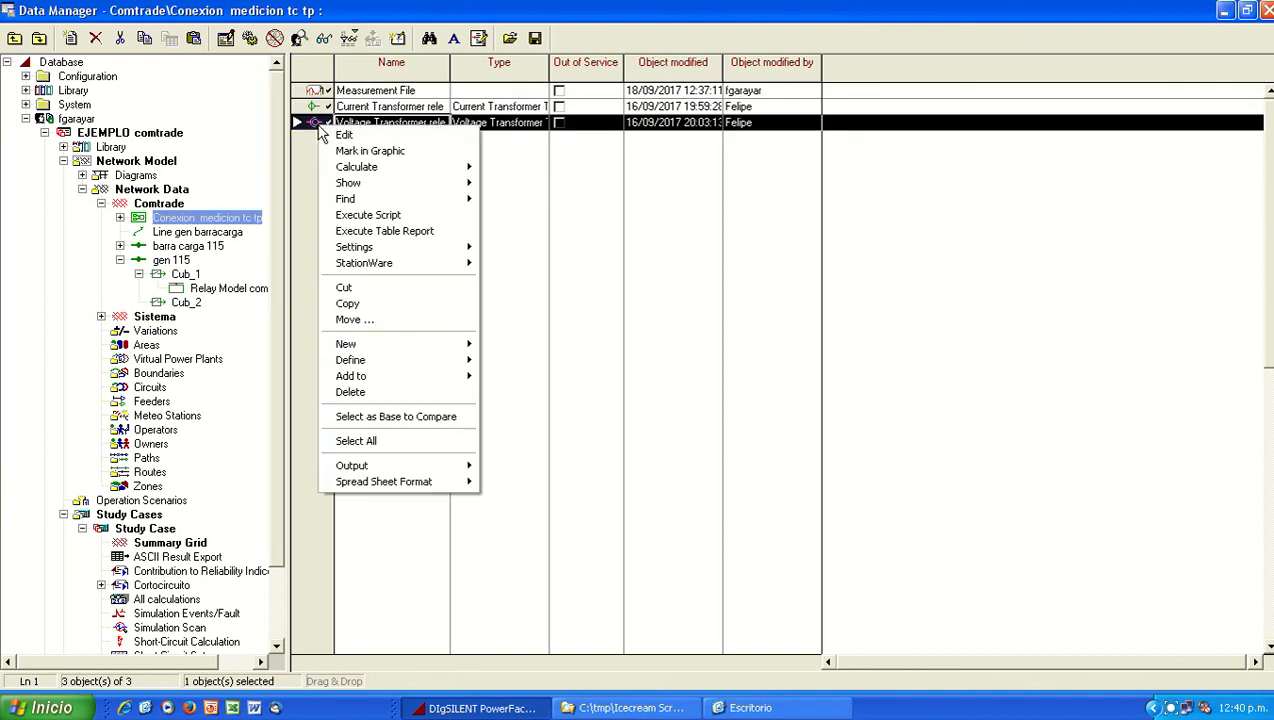
pyautogui.click(393, 320)
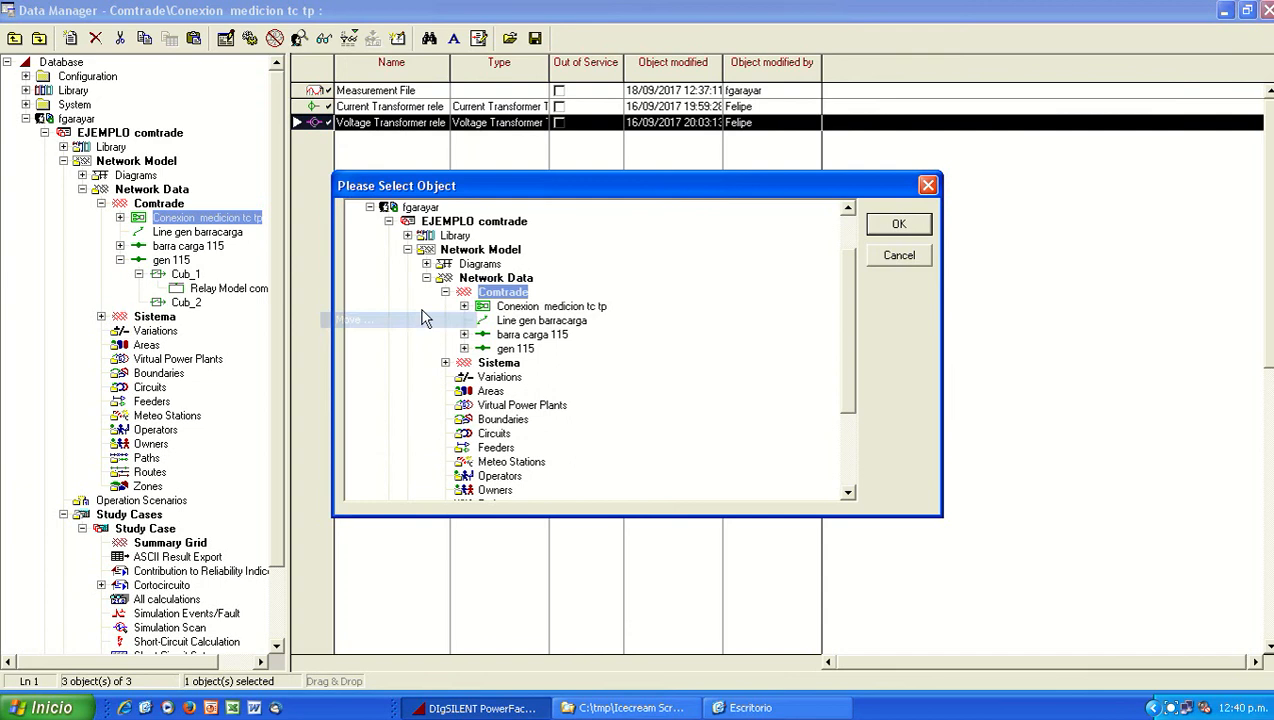
pyautogui.click(524, 352)
pyautogui.doubleClick(524, 352)
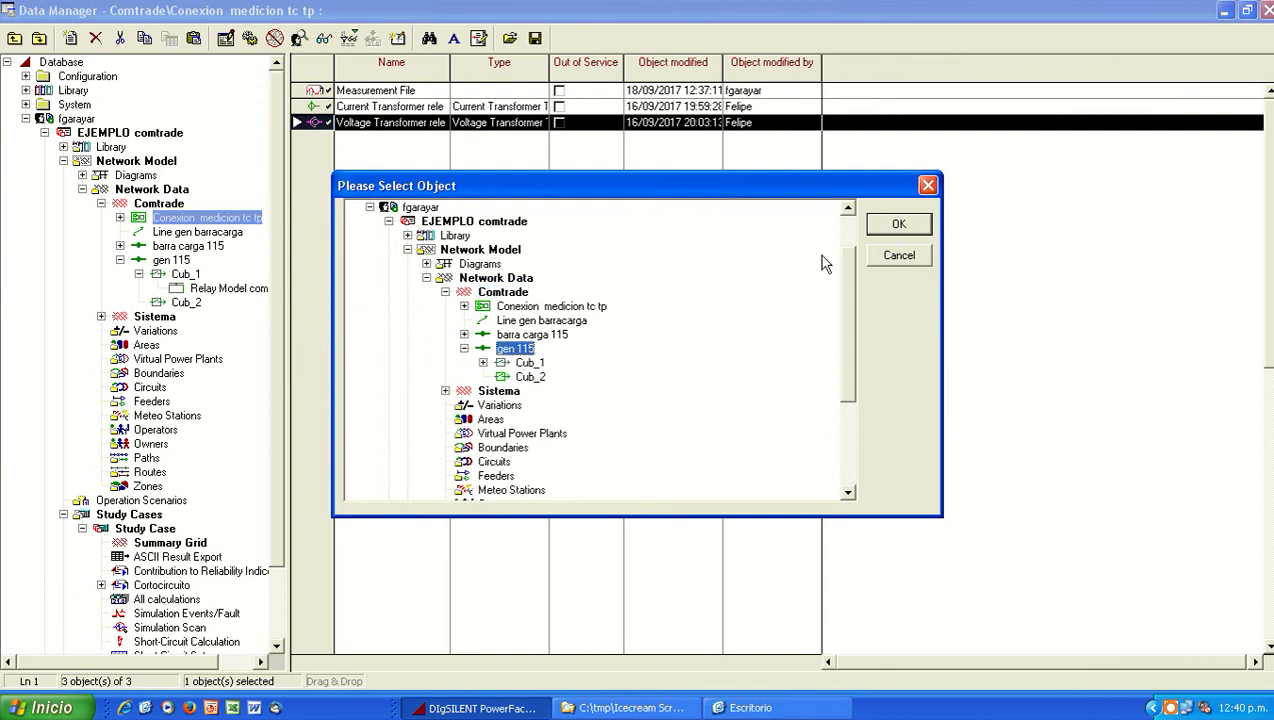
pyautogui.click(899, 223)
# Step: Move the Current Transformer rele from the Conexion medicion tc tp composite model into Cub_1 of gen 115
pyautogui.rightClick(326, 107)
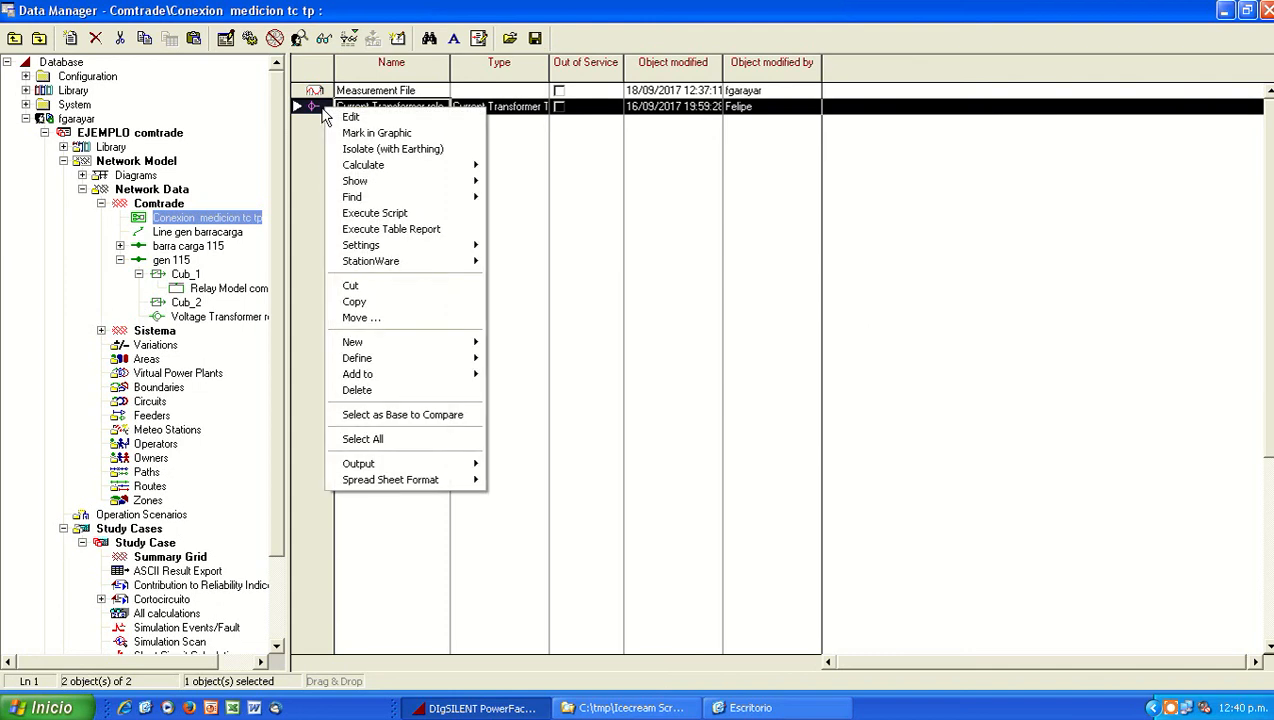
pyautogui.click(400, 319)
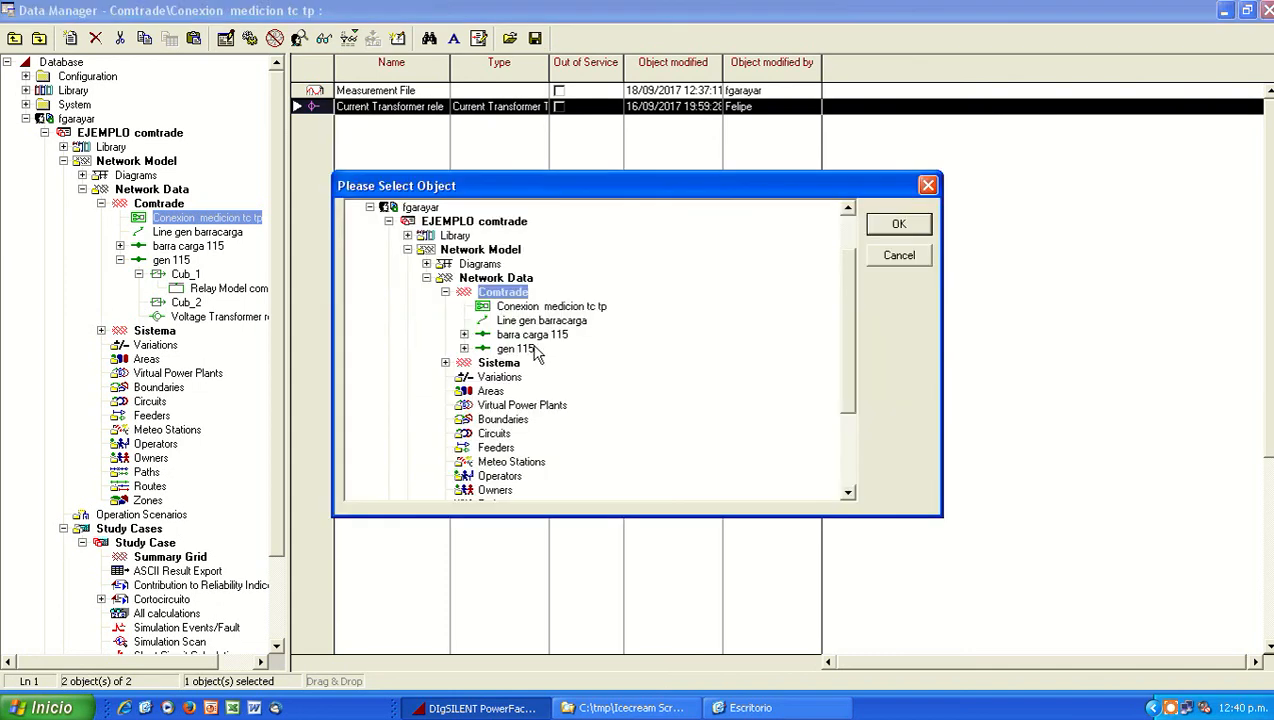
pyautogui.click(528, 352)
pyautogui.doubleClick(528, 350)
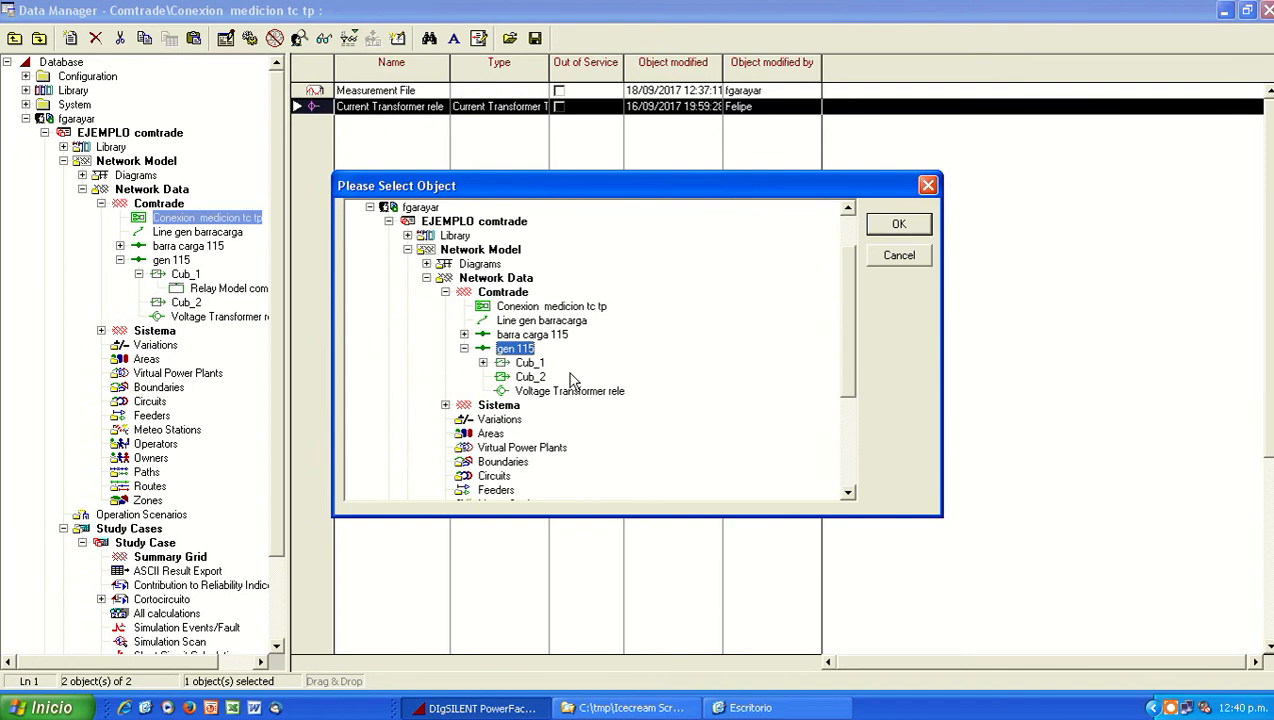
pyautogui.click(530, 362)
pyautogui.doubleClick(530, 362)
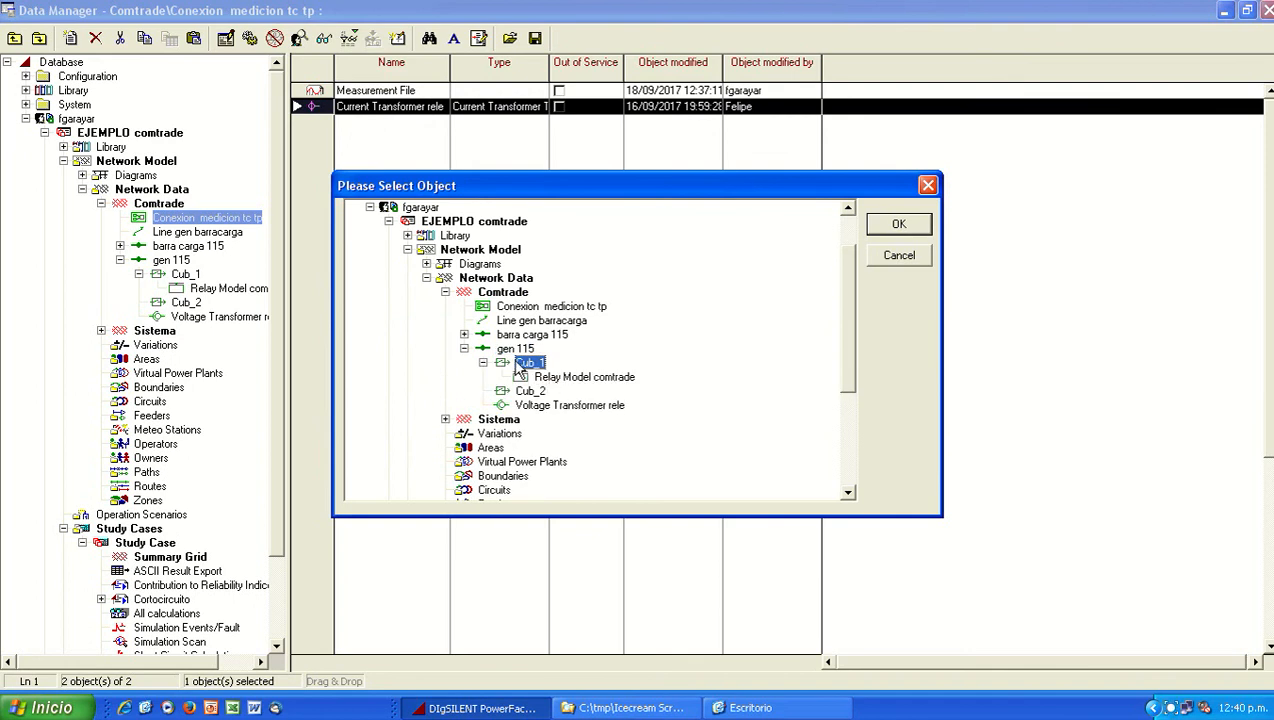
pyautogui.click(897, 226)
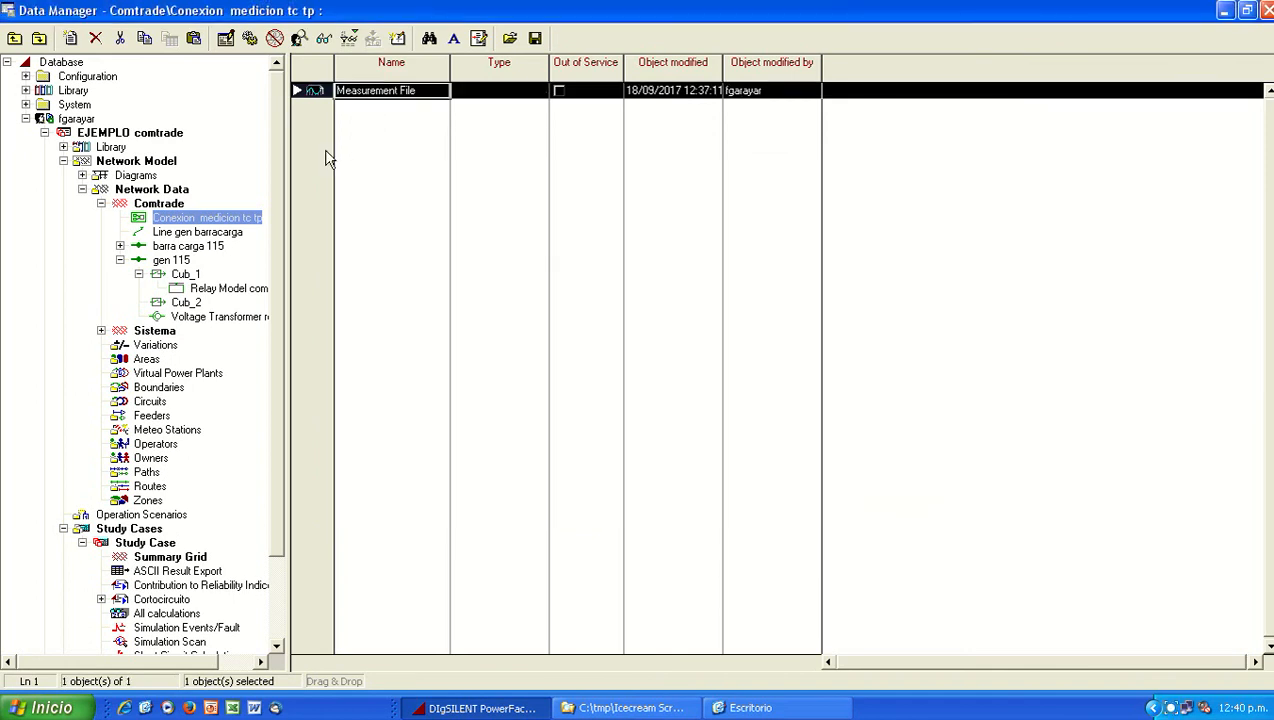
# Step: Check the slot assignments of the Conexion medicion tc tp composite model in the Comtrade grid
pyautogui.click(174, 204)
pyautogui.doubleClick(331, 98)
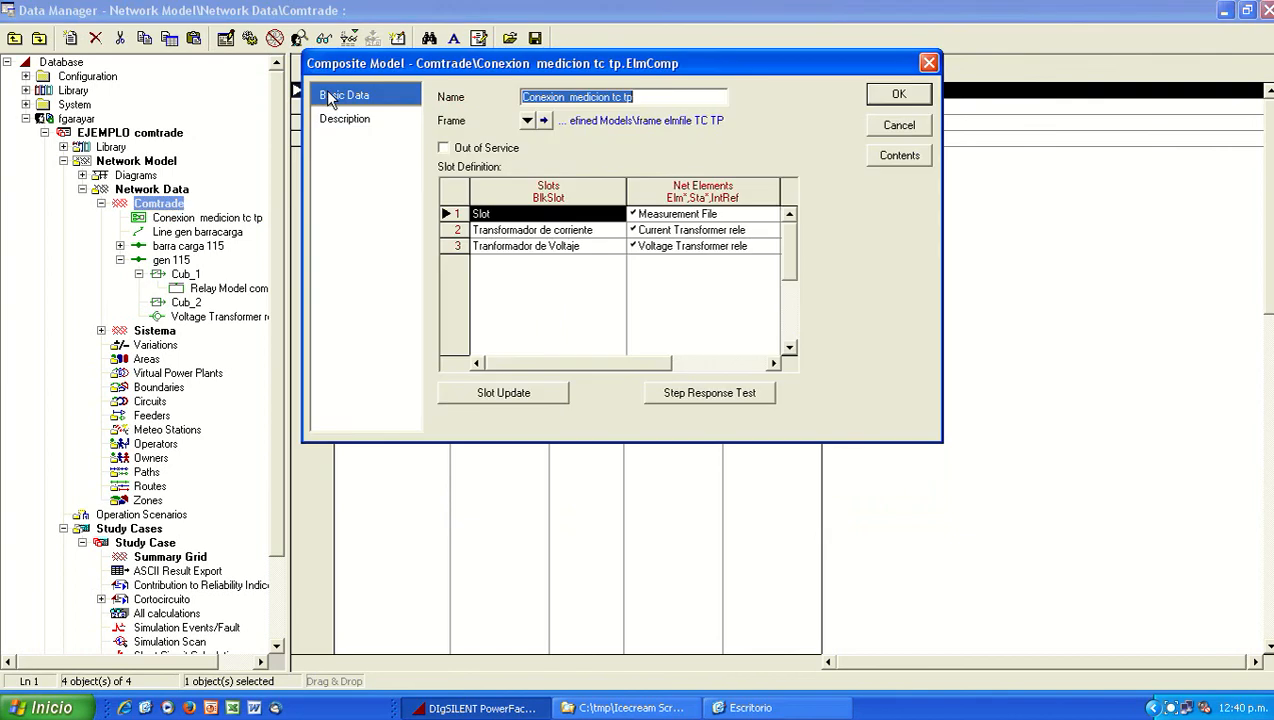
pyautogui.click(878, 92)
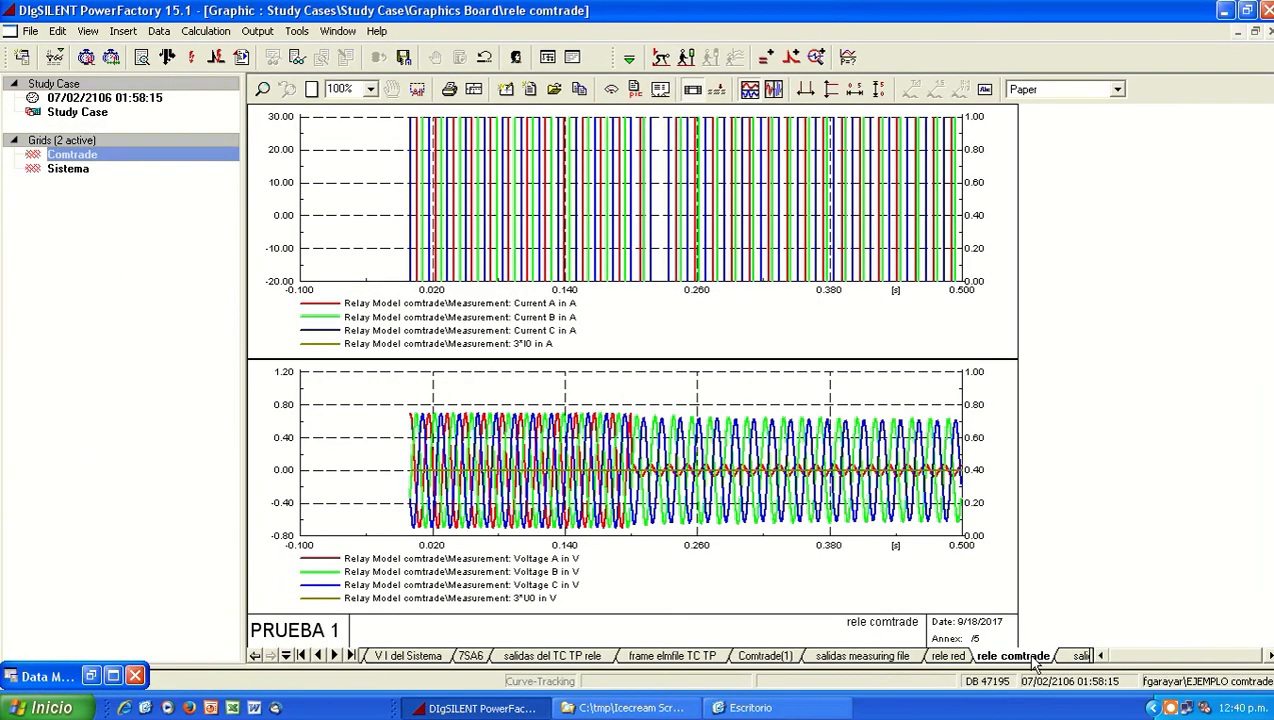
# Step: Rerun the simulation with a 0.5 s stop time and rescale the vertical axes of the rele comtrade plots
pyautogui.click(688, 58)
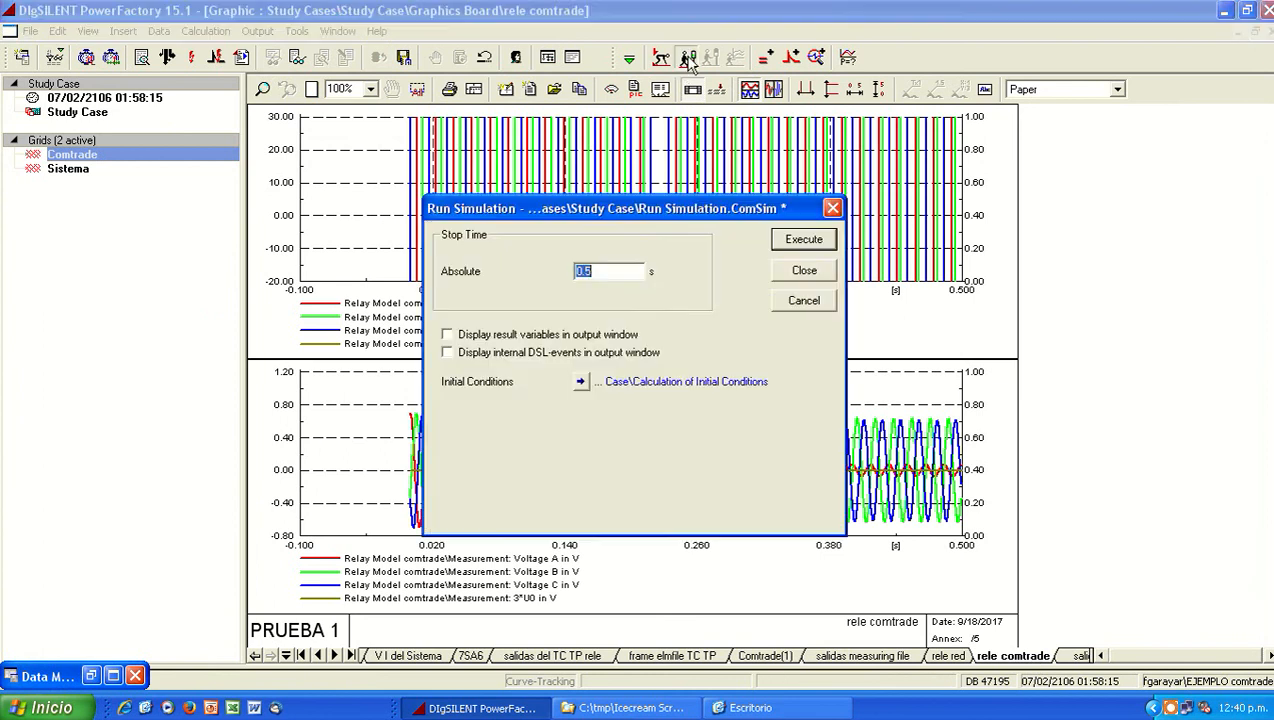
pyautogui.click(818, 242)
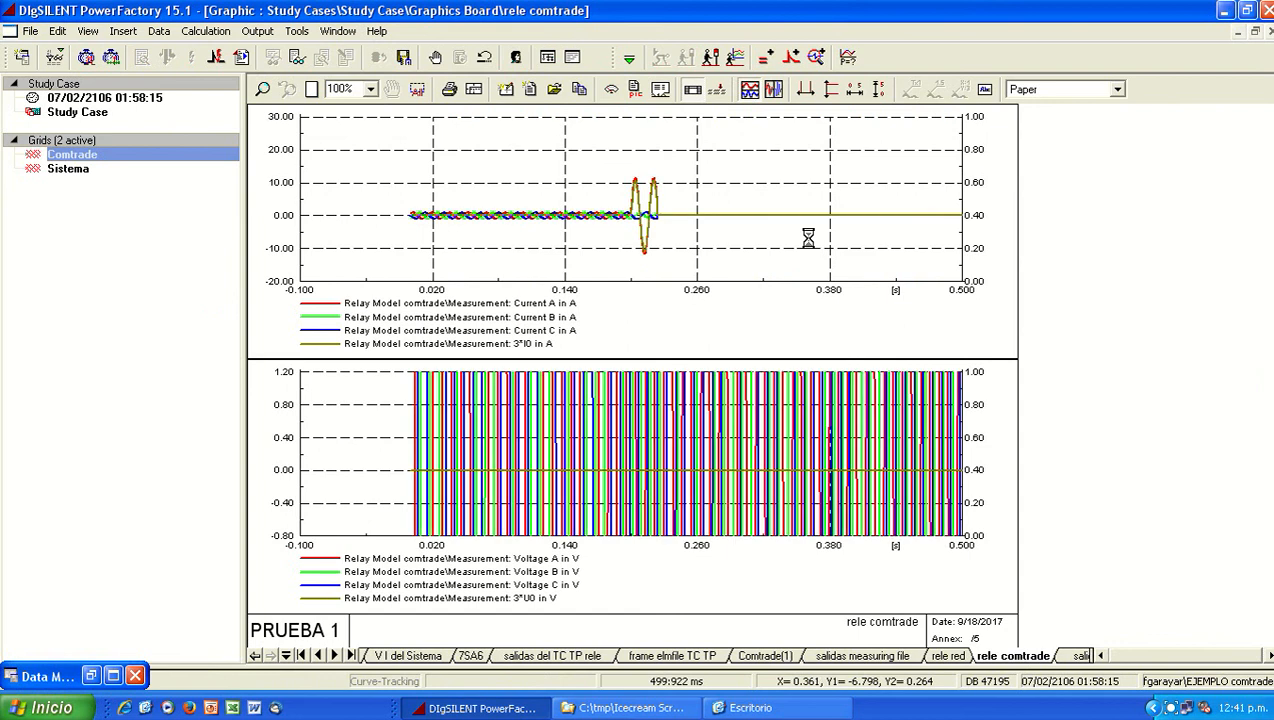
pyautogui.click(877, 91)
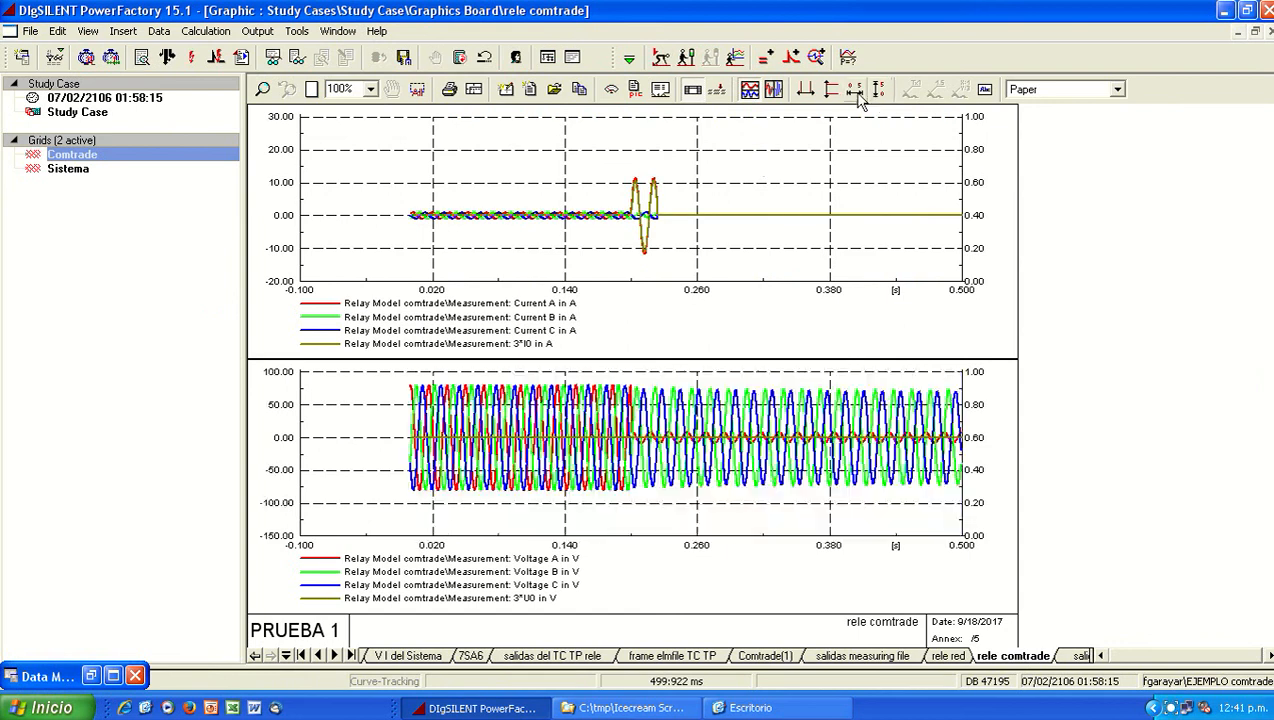
# Step: Compare the measured currents and voltages of the rele red plots with those of the rele comtrade plots
pyautogui.click(947, 655)
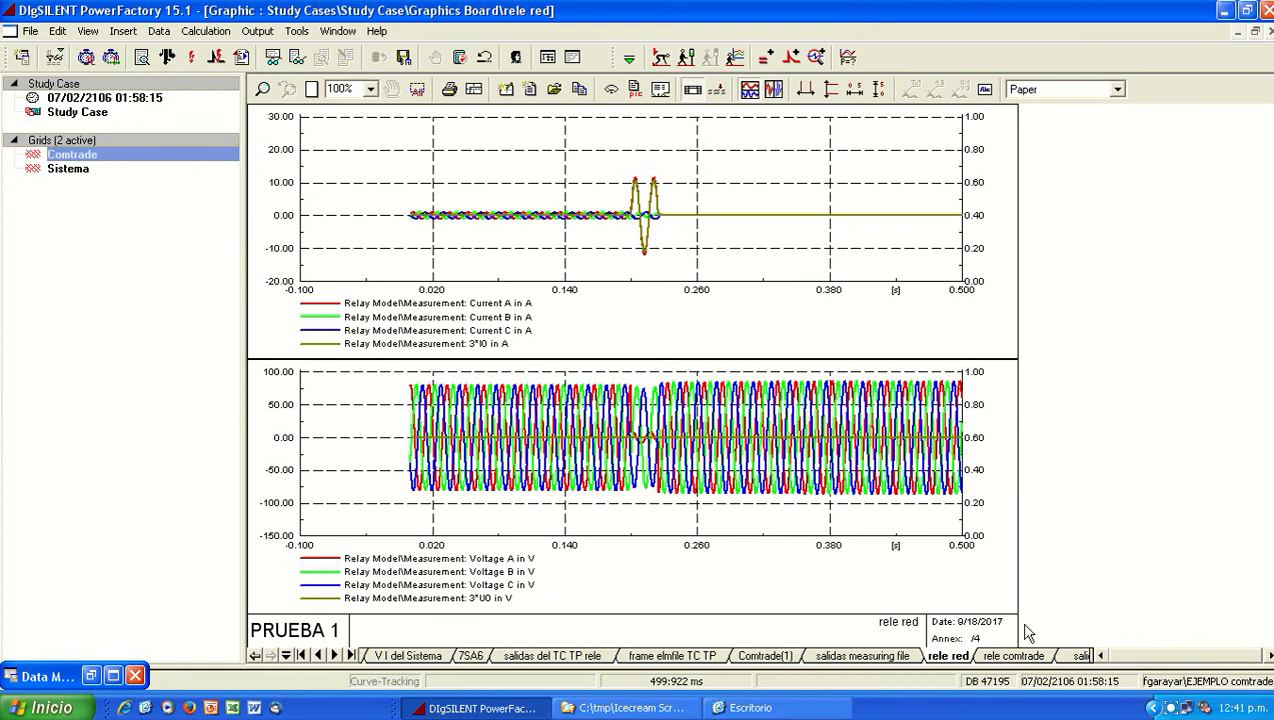
pyautogui.click(1013, 656)
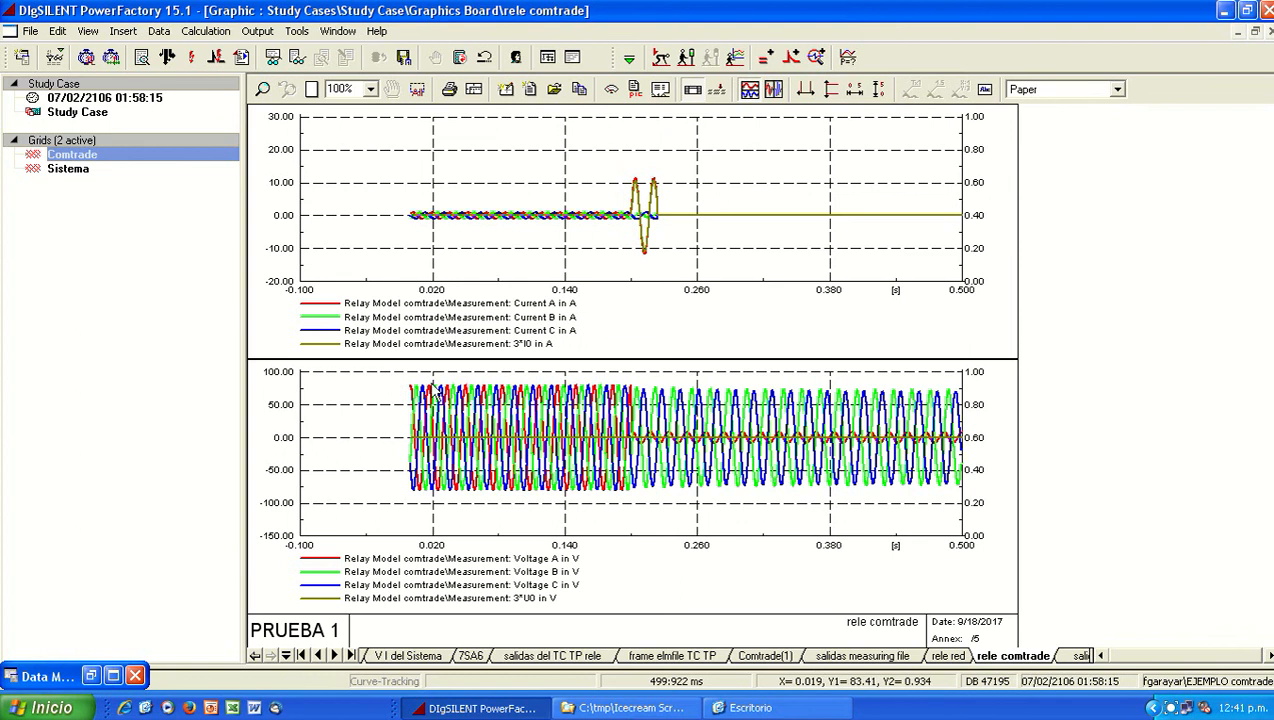
pyautogui.click(950, 656)
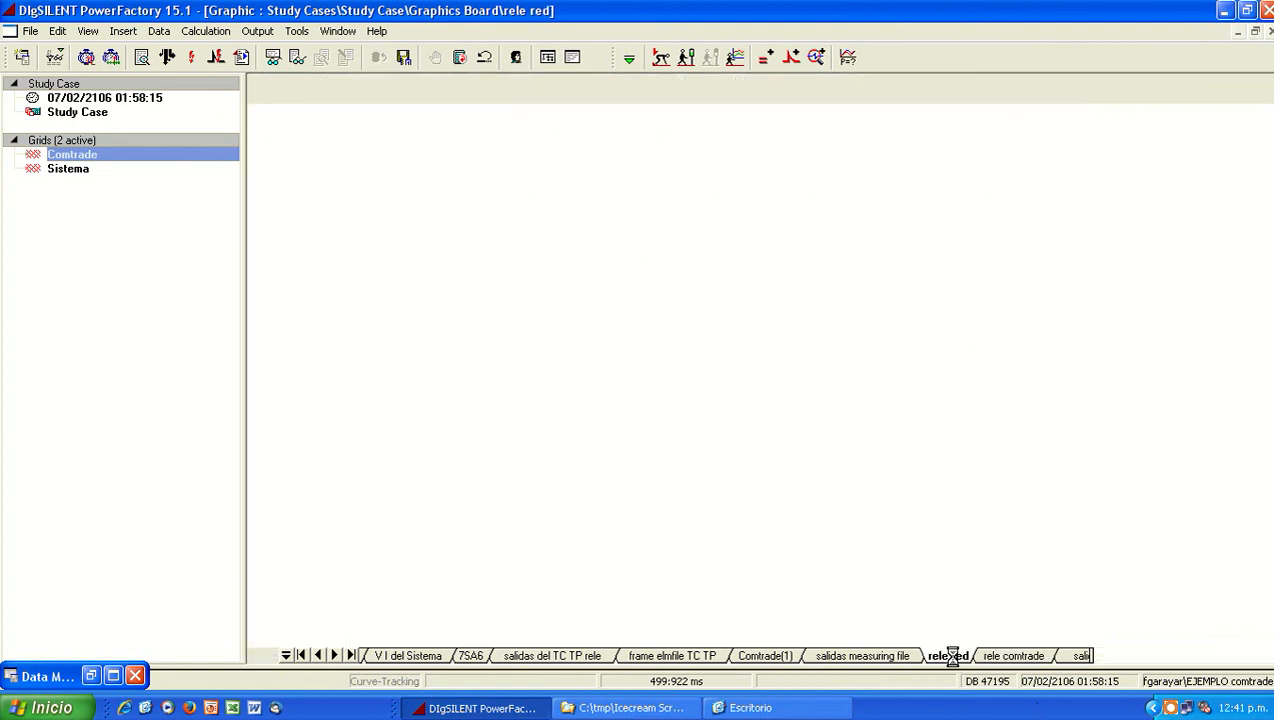
pyautogui.click(991, 658)
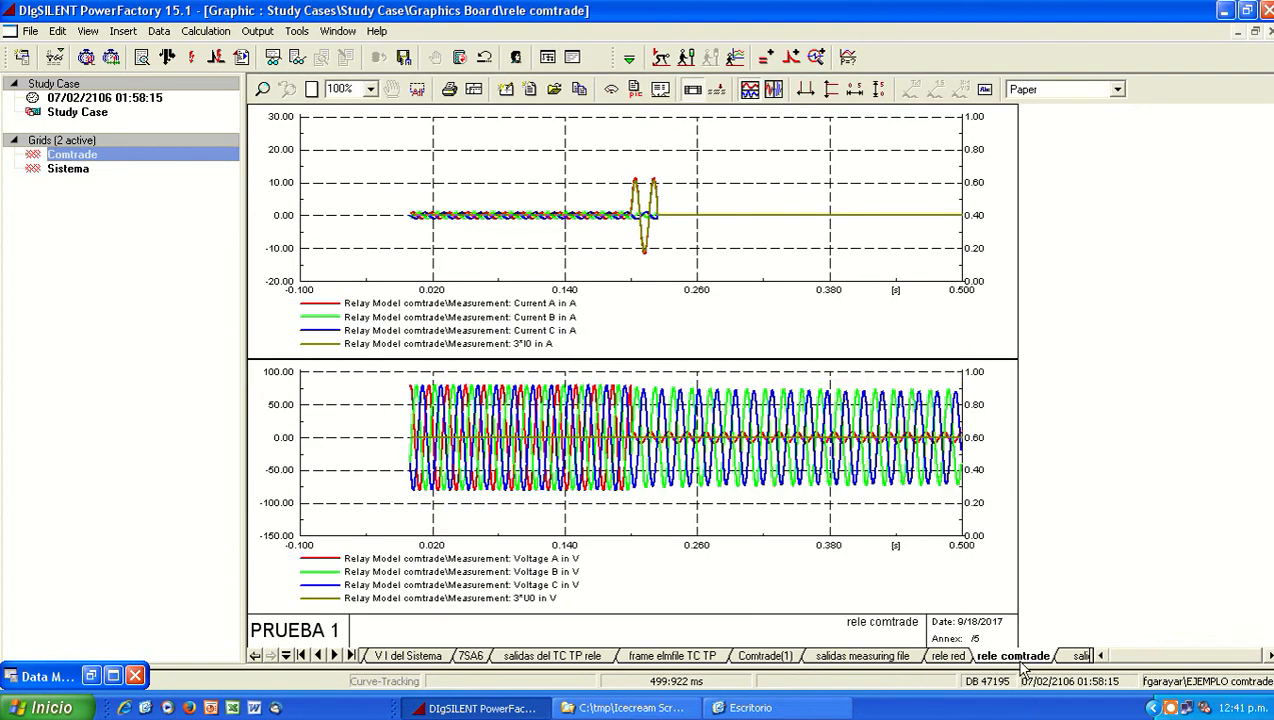
# Step: Compare the transformer currents, voltages and relay tripping between the salidas del TC TP rele and salidas del TC TP rele comtrade plots
pyautogui.click(524, 656)
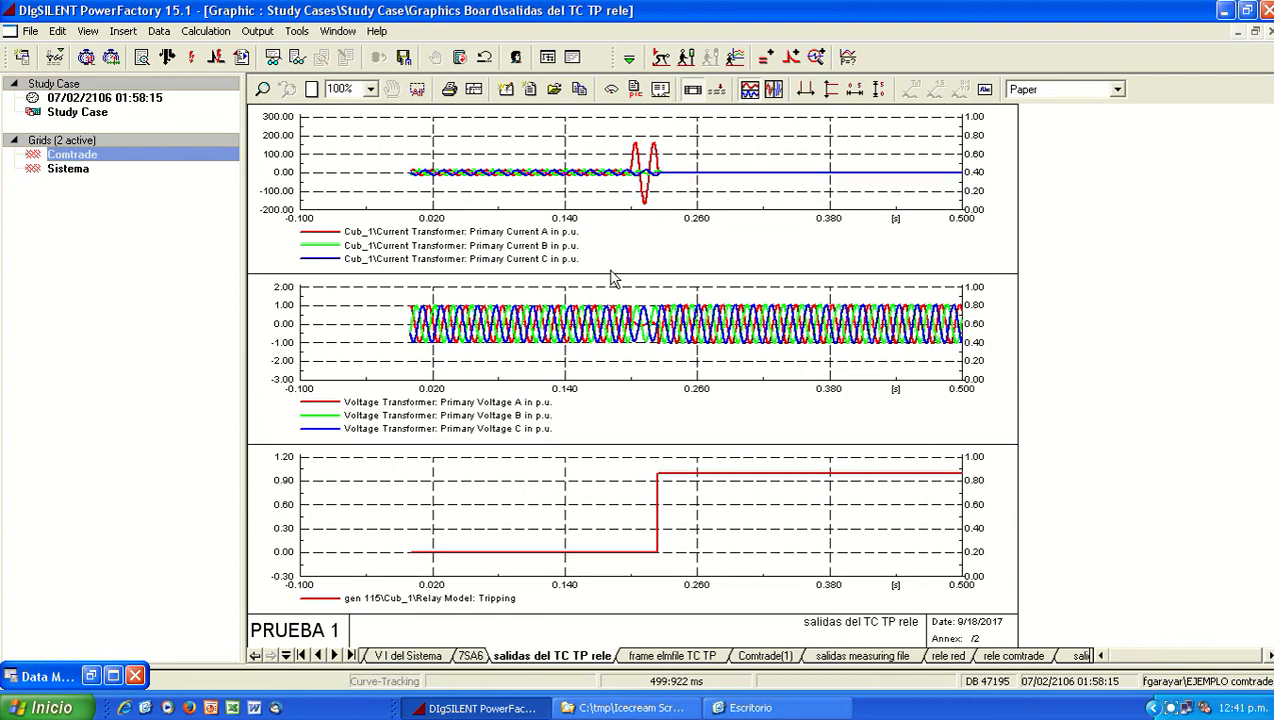
pyautogui.click(68, 172)
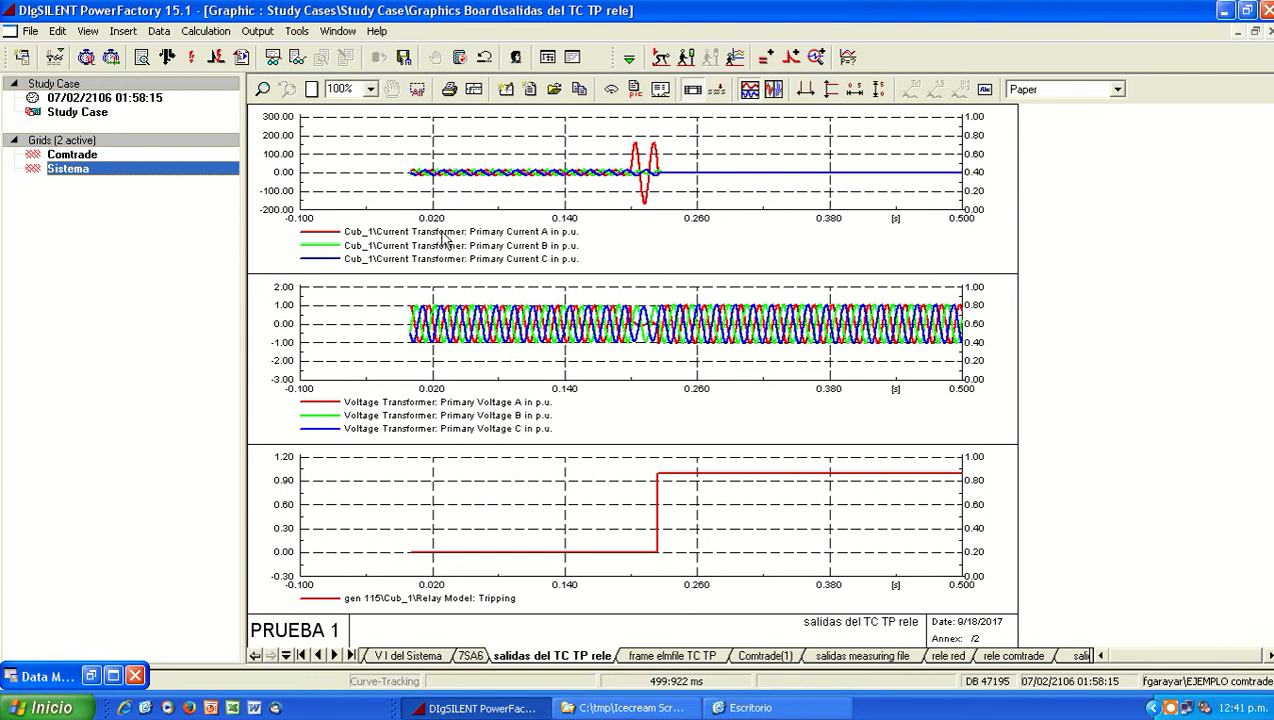
pyautogui.click(1078, 657)
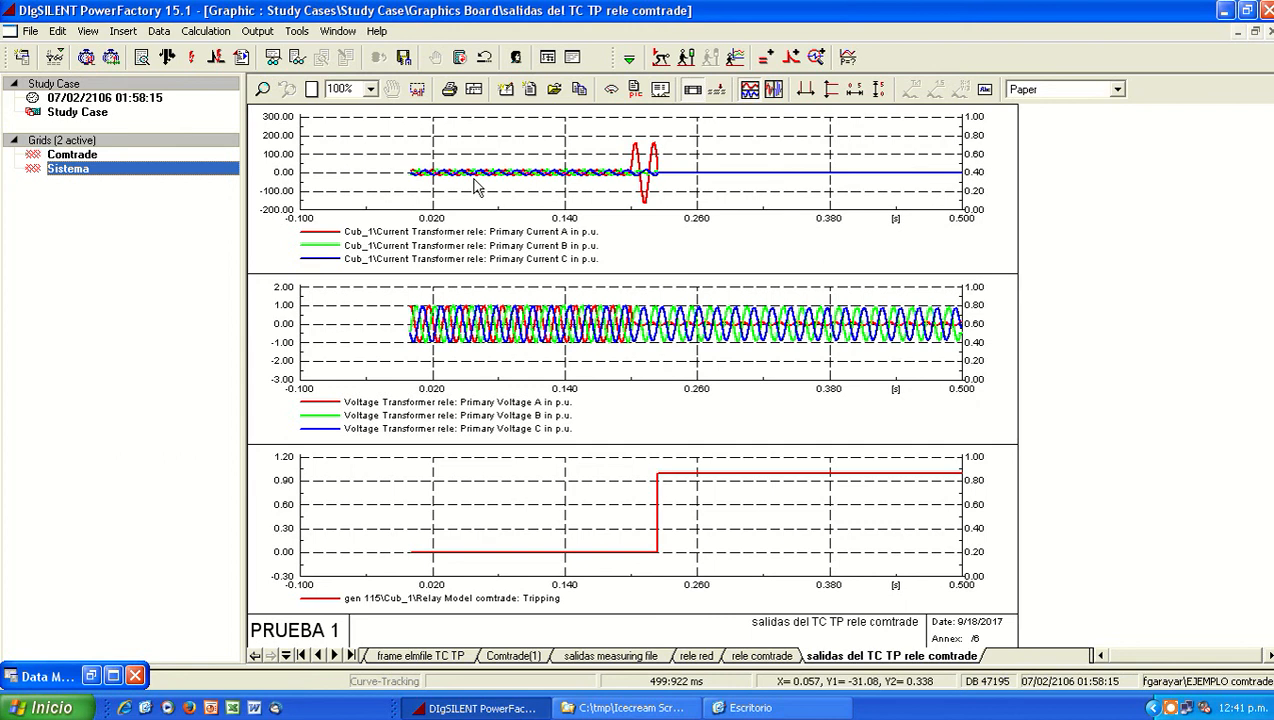